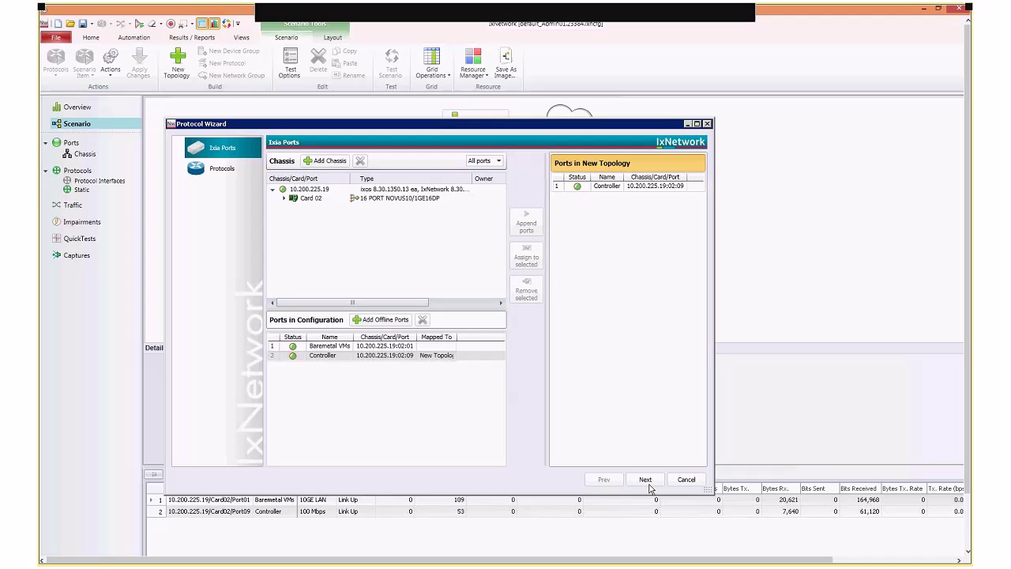
Step: Add the NextGen OVSDB Controller protocol to the new topology on the Controller port and finish the protocol wizard
click(649, 480)
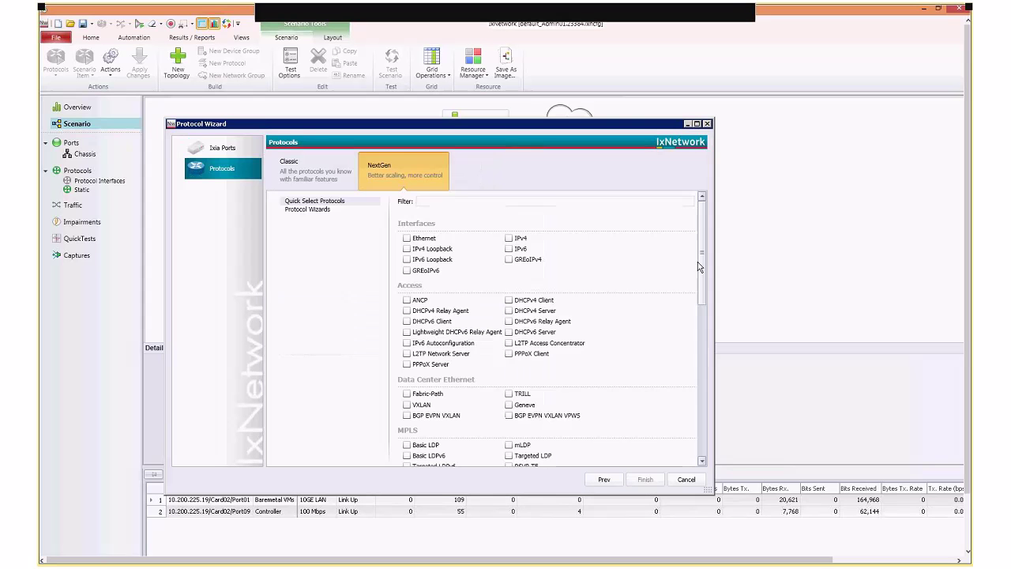
scroll(708, 377, down, 5)
scroll(708, 377, down, 5)
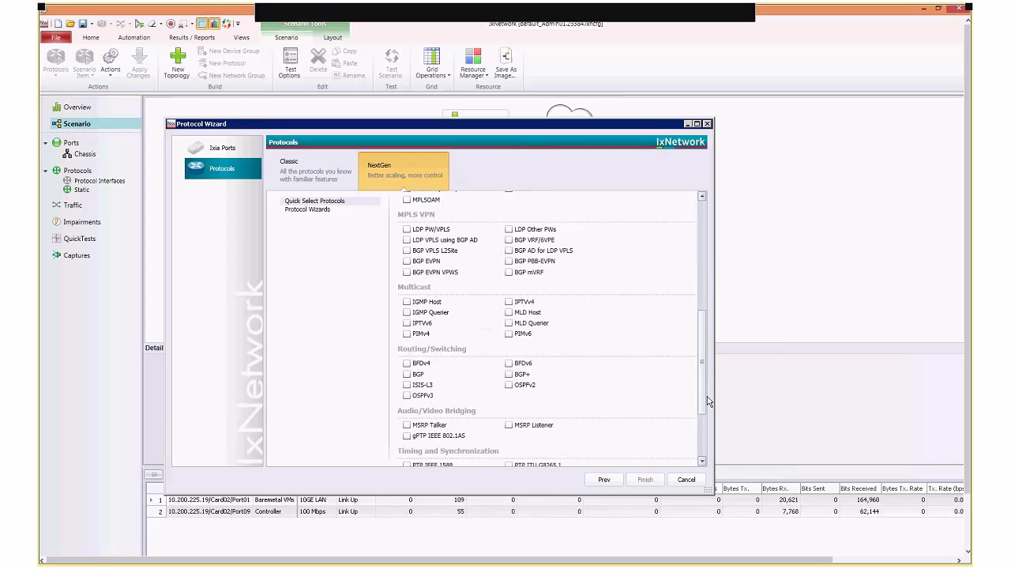
scroll(709, 409, down, 2)
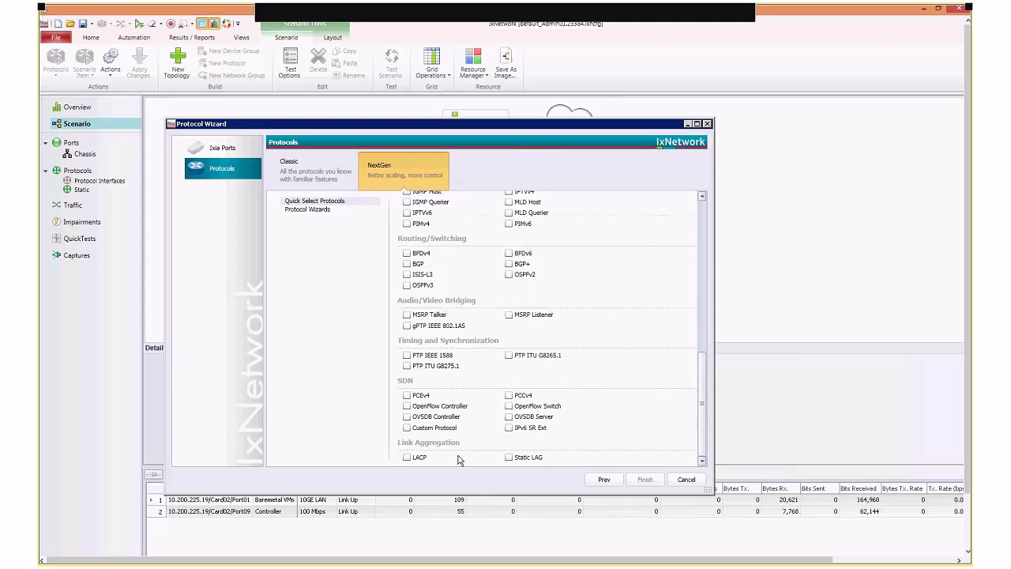
click(407, 418)
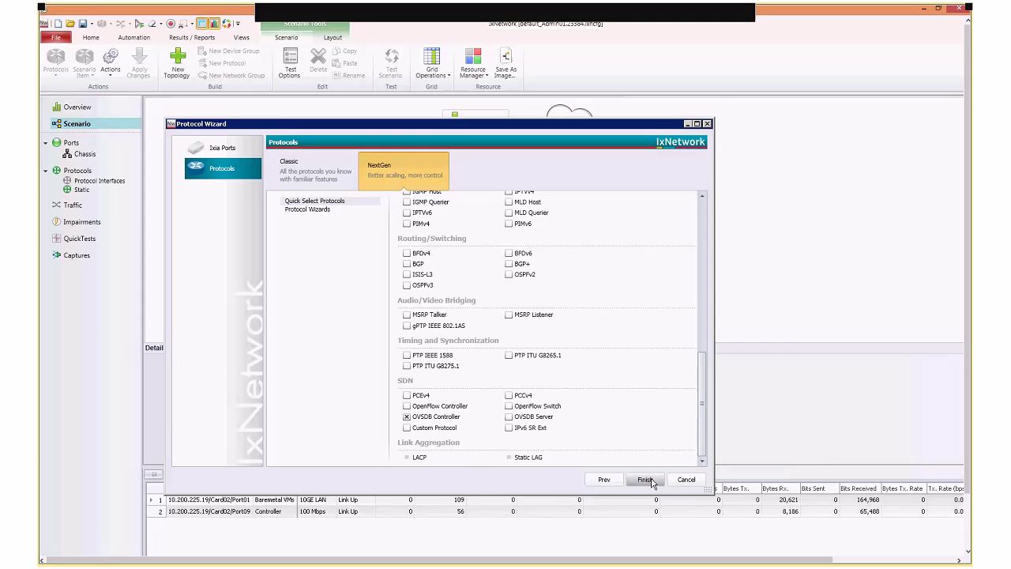
click(645, 479)
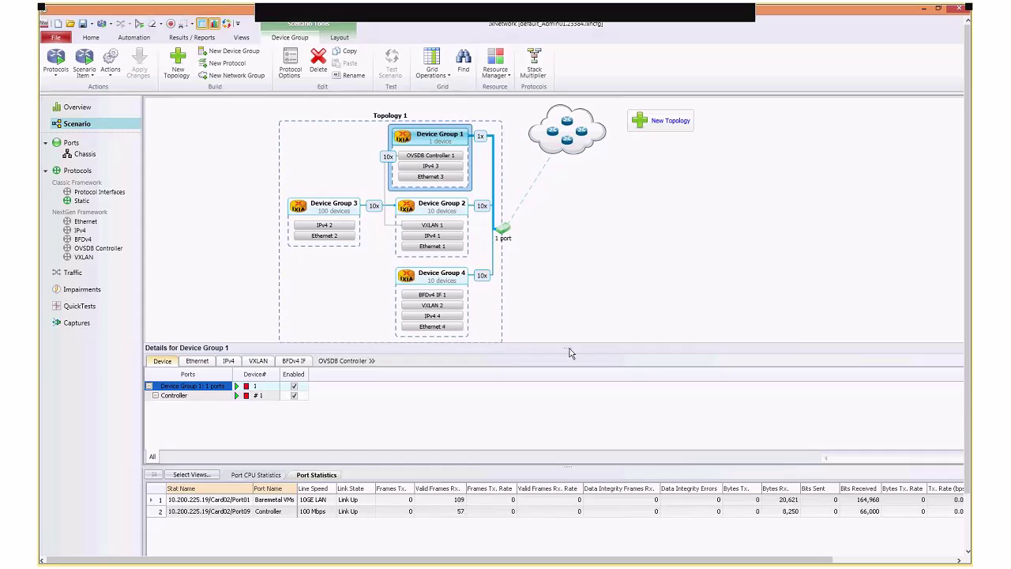
Step: Rename Device Group 1 as Controller and Device Group 2 as Hypervisor in Topology 1
drag(569, 349, 567, 373)
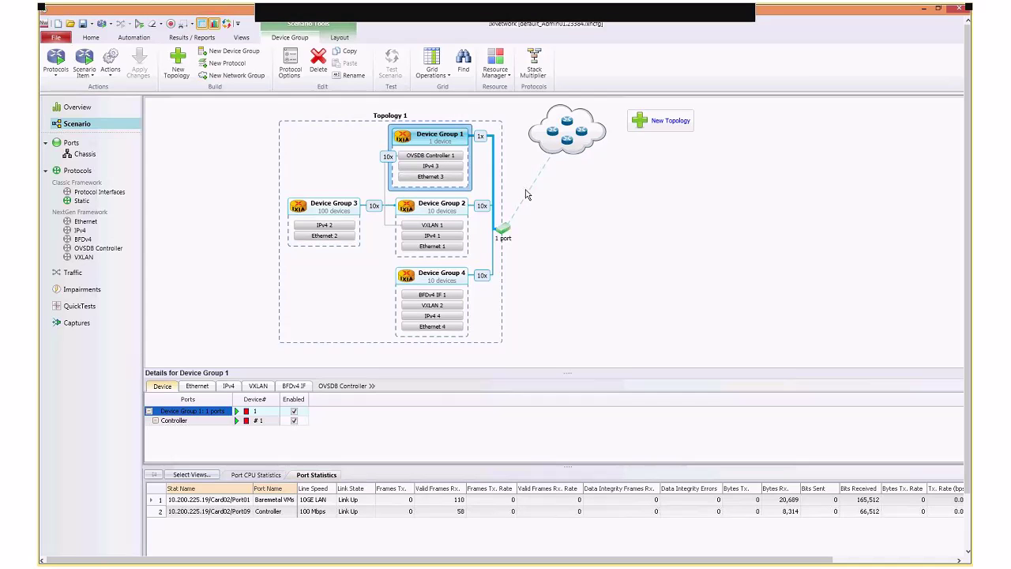
double_click(455, 139)
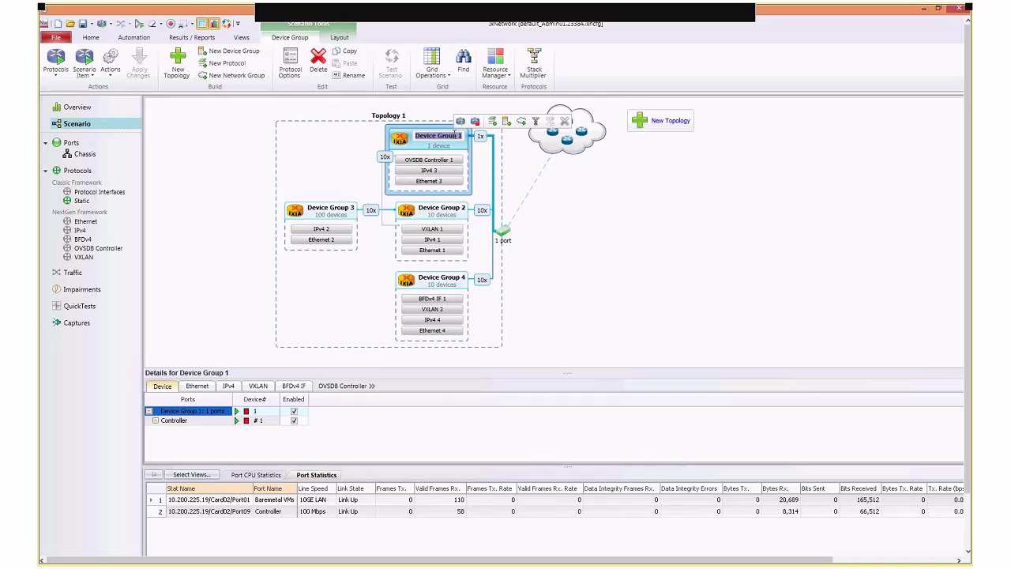
text(Cont)
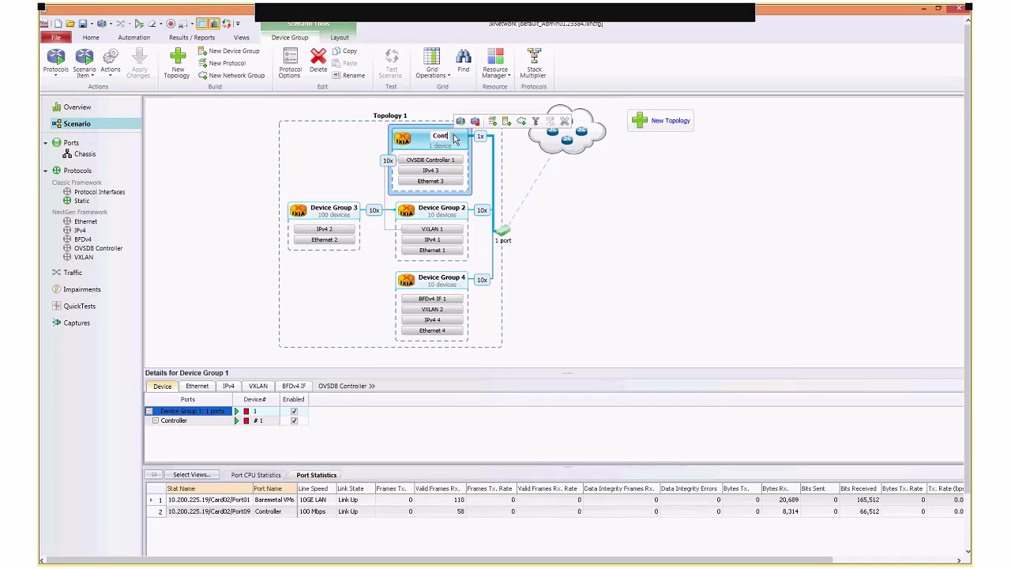
text(roller)
key(Return)
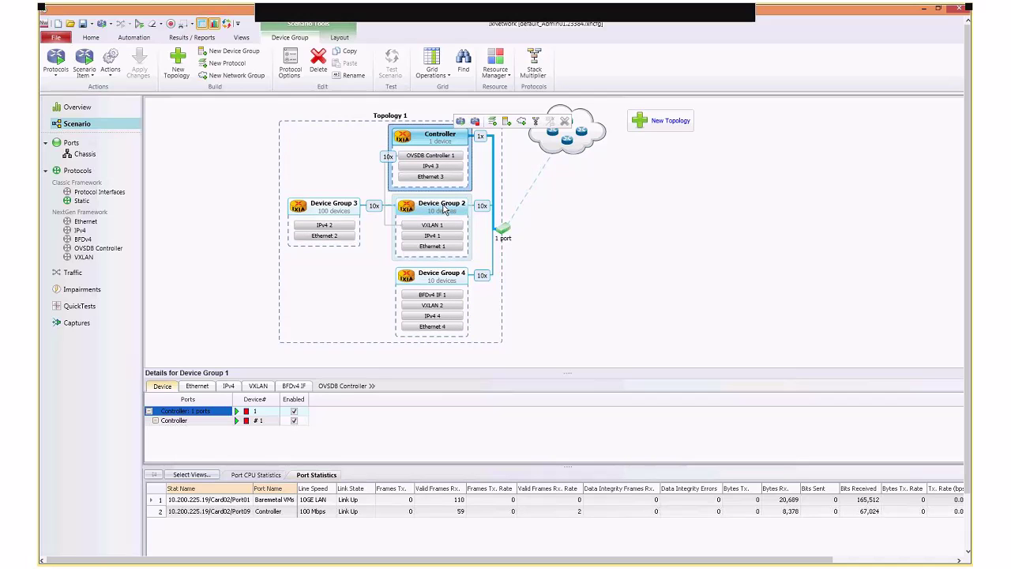
click(444, 209)
click(444, 205)
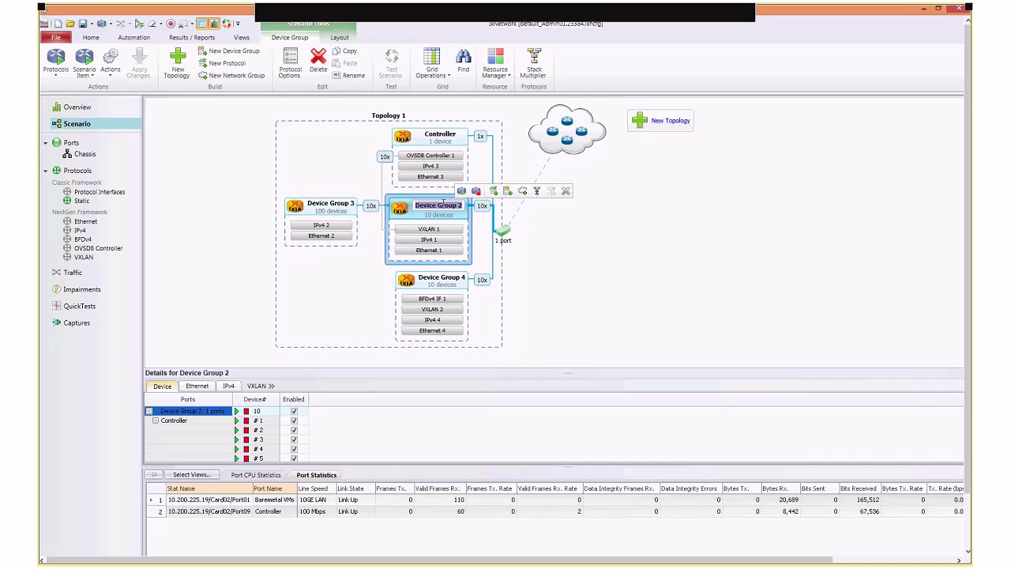
text(Hypervisor)
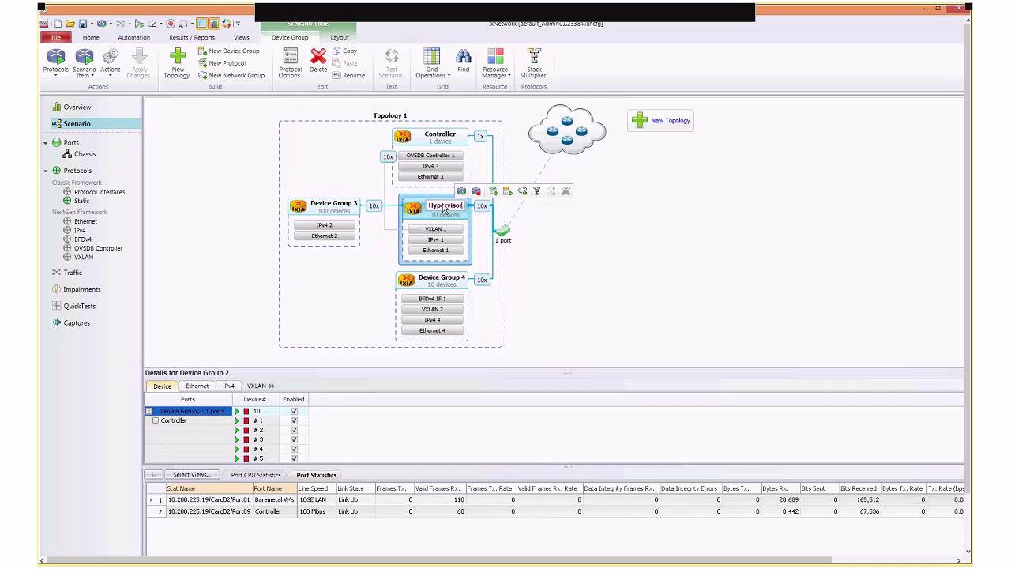
key(Return)
Step: Rename Device Group 4 as Replicator and Device Group 3 as VMs
click(452, 274)
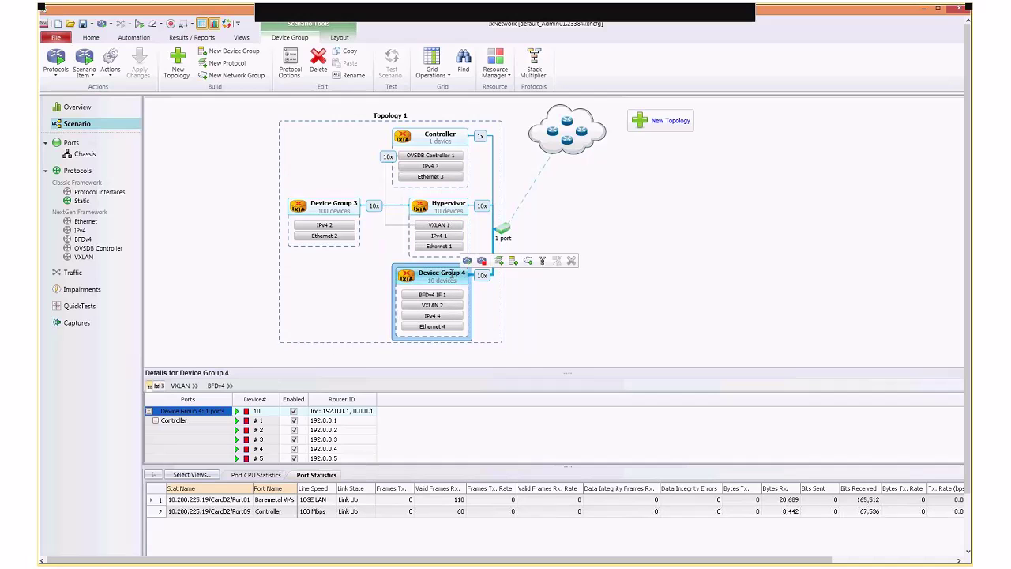
click(450, 274)
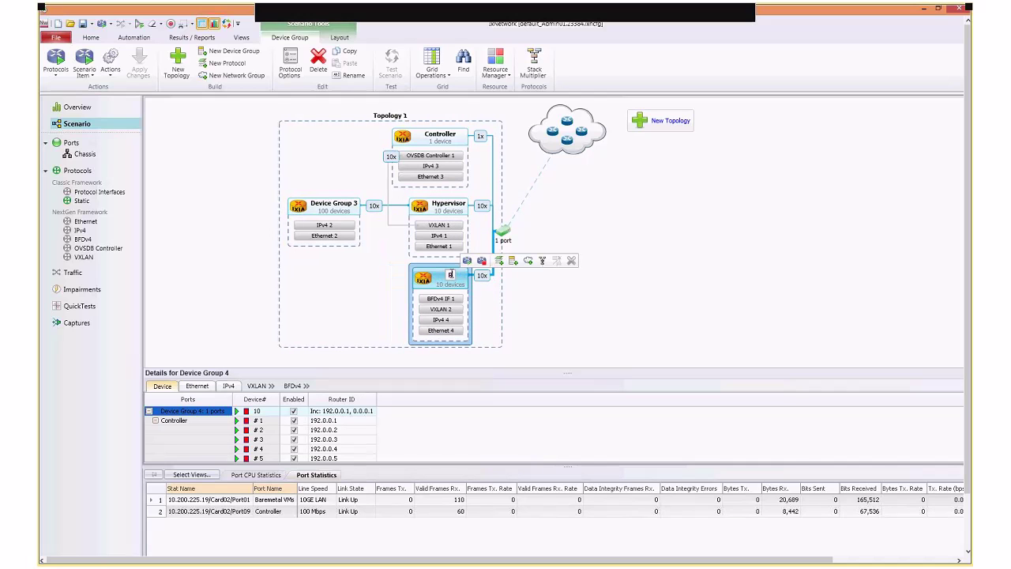
text(Replicator)
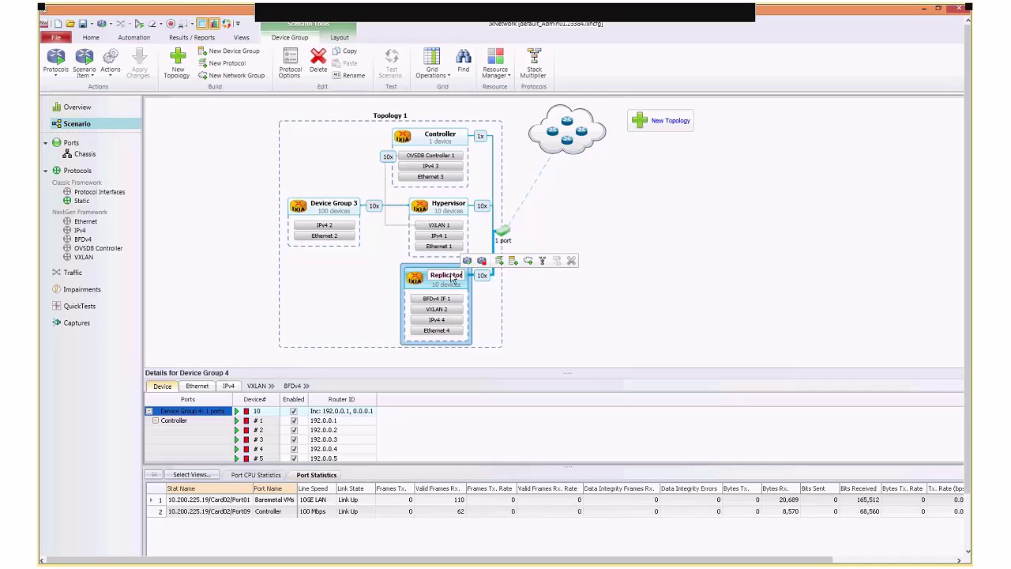
key(Return)
click(331, 207)
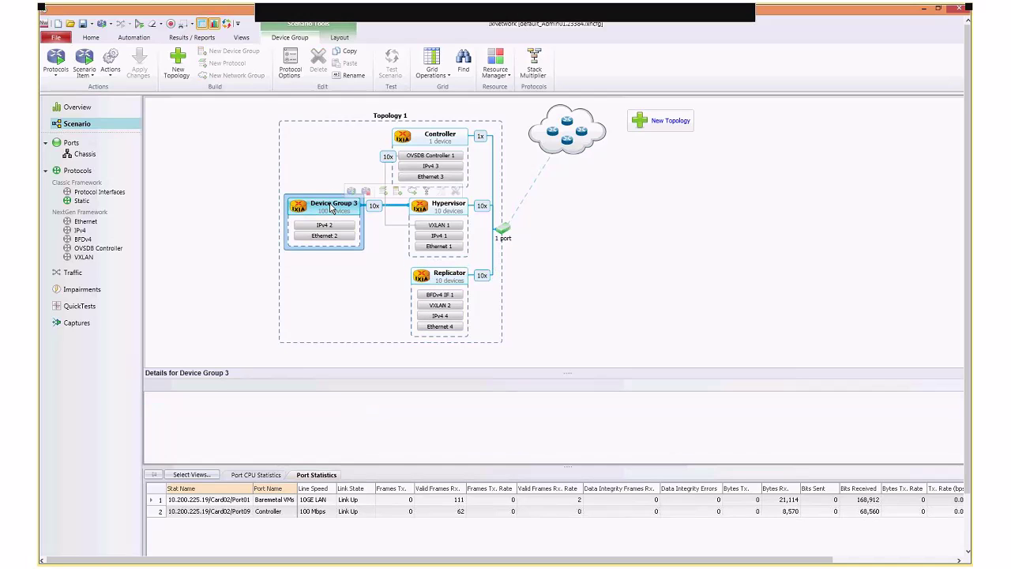
text(VMs)
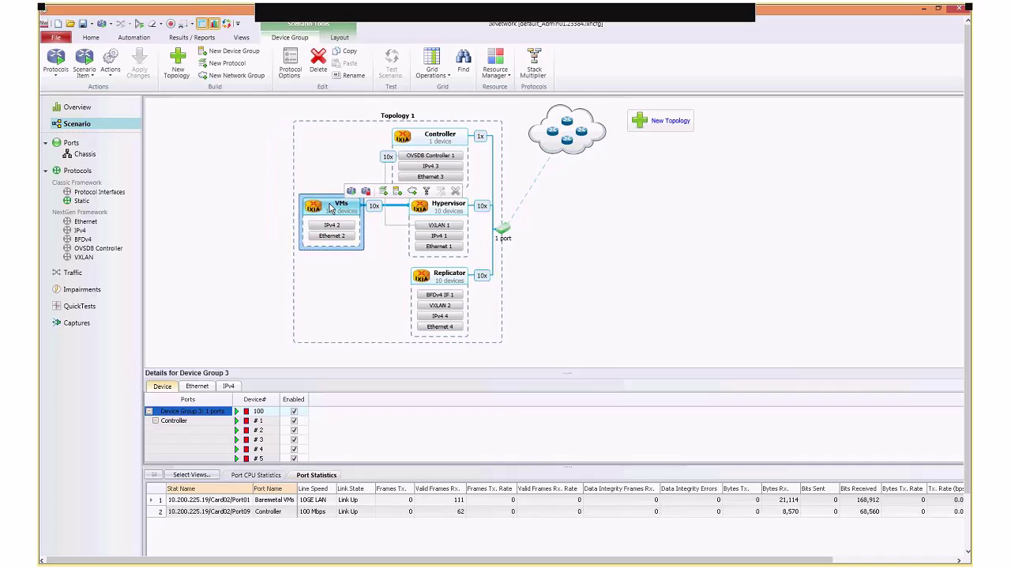
key(Return)
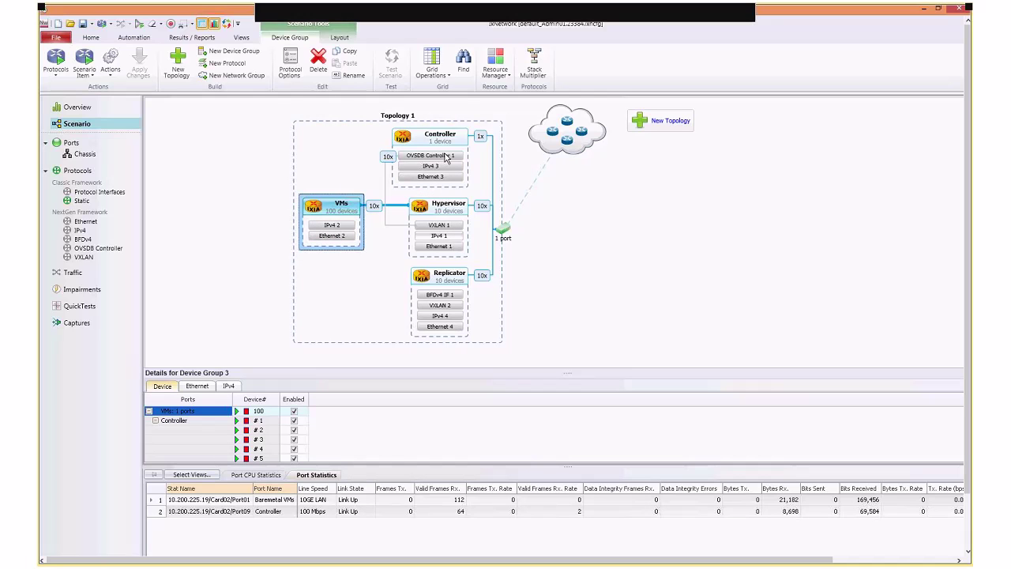
Step: Change the IPv4 address of the Controller device group to one in the 192.168 range
click(439, 168)
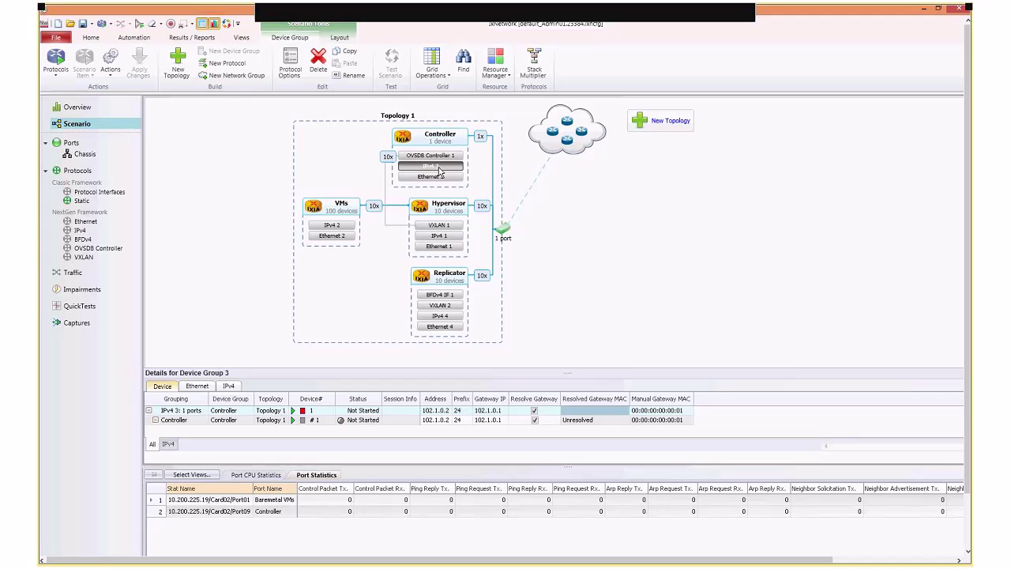
click(445, 413)
text(192.16)
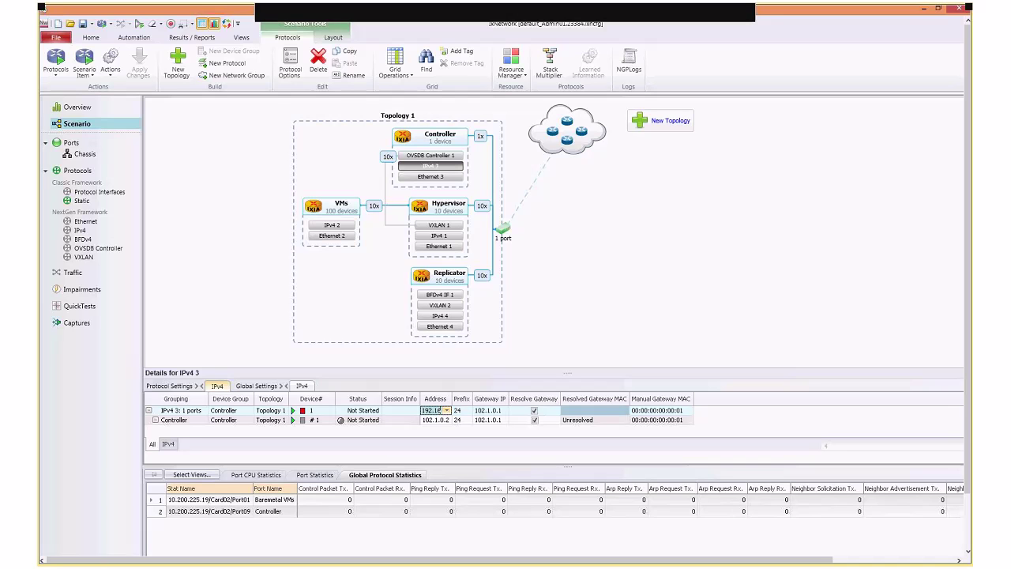
text(8.1)
key(BackSpace)
key(Return)
Step: Widen the Gateway IP column and set the Controller's gateway IP to 192.168.1.1
drag(506, 398, 542, 398)
click(510, 411)
click(509, 410)
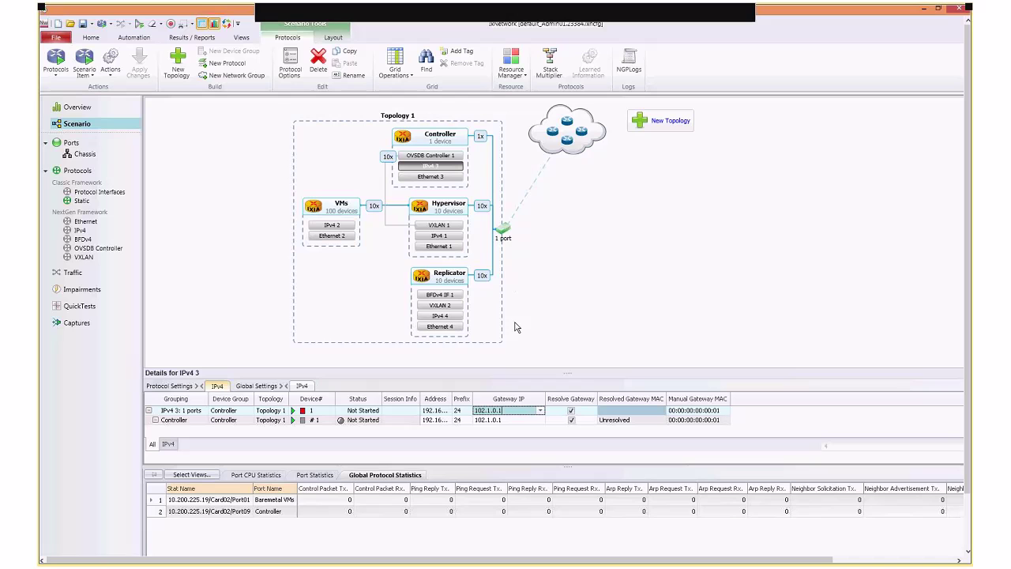
double_click(510, 411)
text(192.168.1.1)
key(Return)
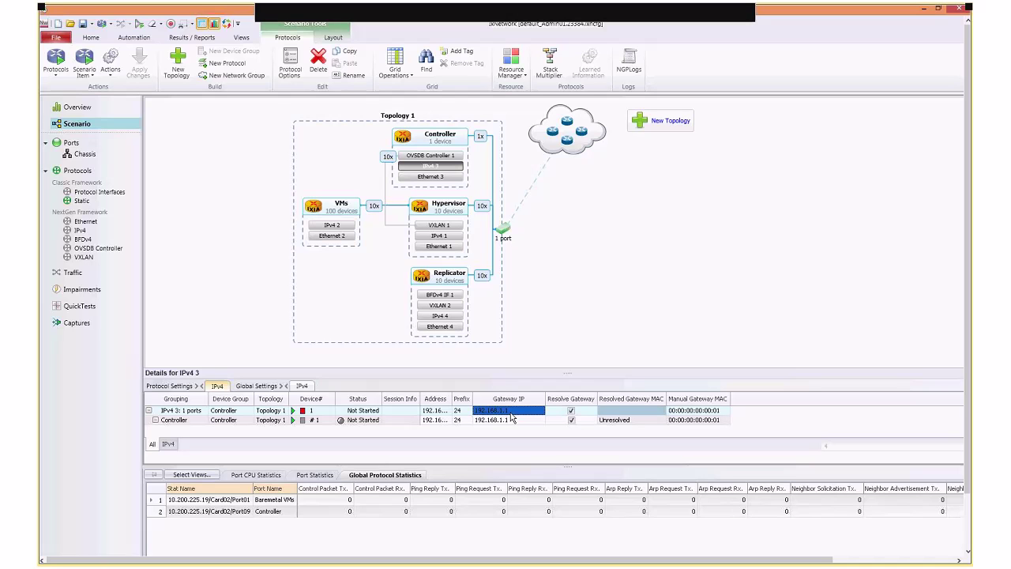
Step: Examine the OVSDB Controller protocol settings and the choices for its connection type
click(438, 158)
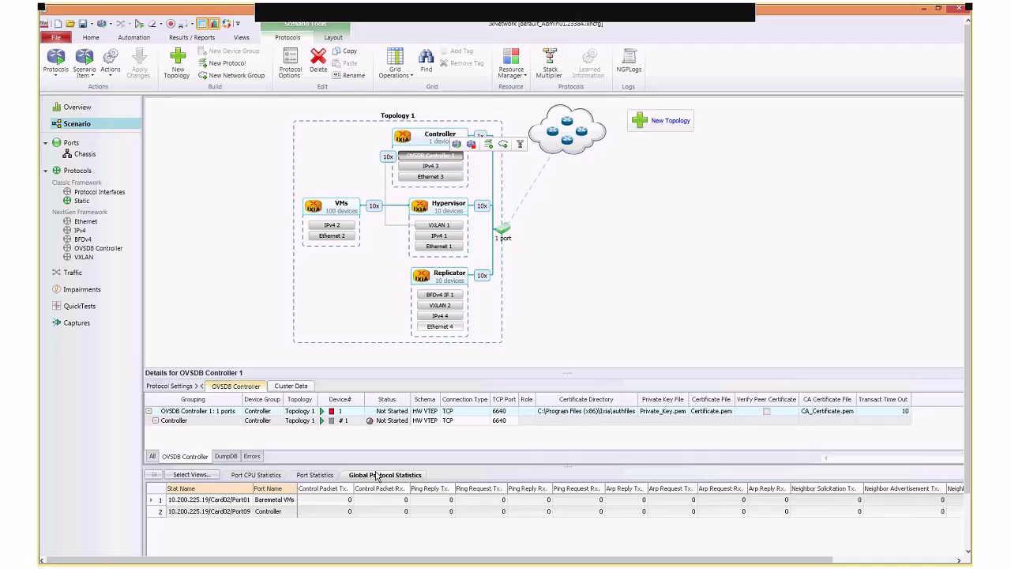
click(487, 412)
click(487, 413)
click(486, 414)
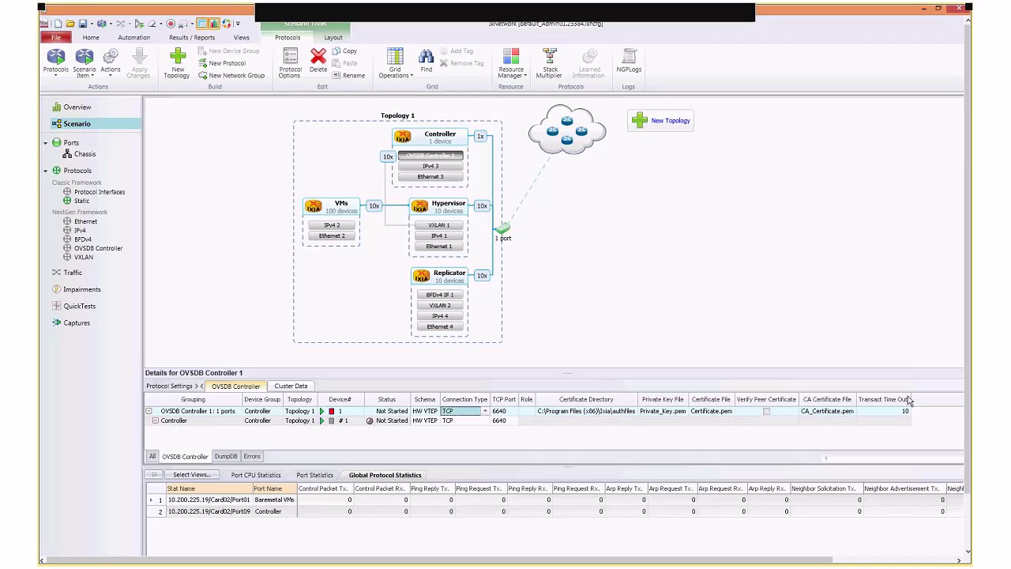
Step: Set the bindings count to 2 in the OVSDB Controller's cluster data
click(291, 386)
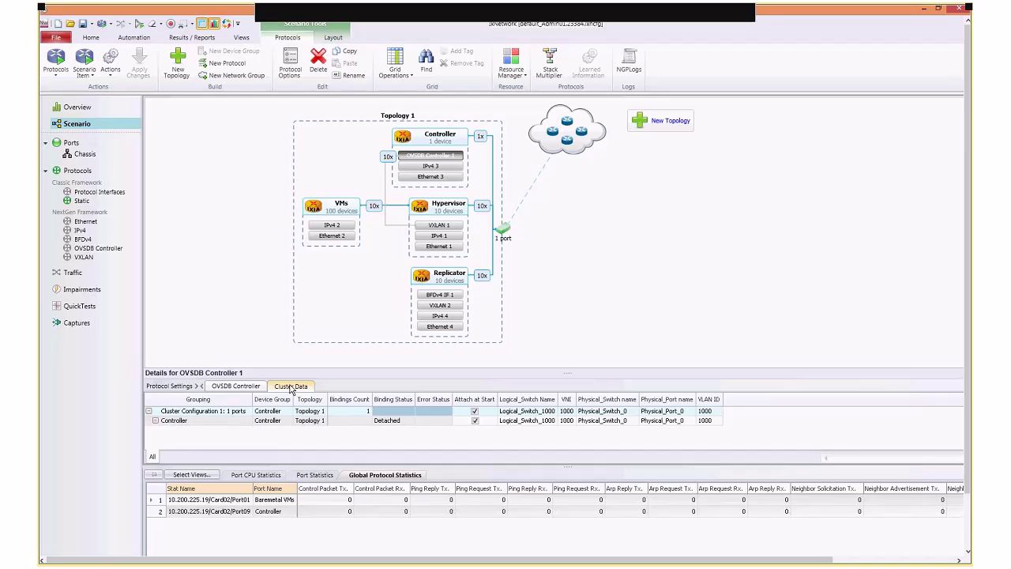
click(360, 412)
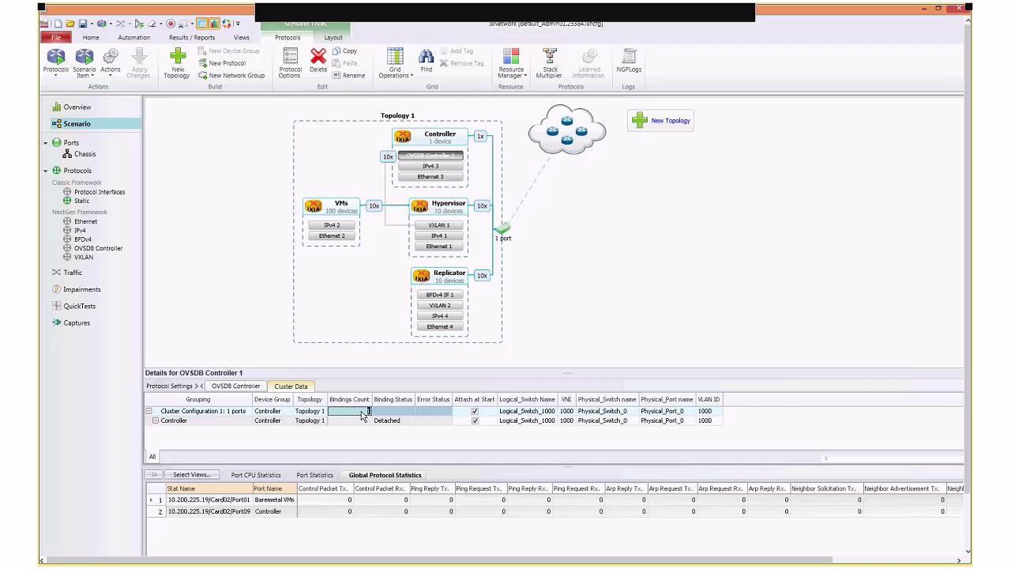
text(2)
key(Return)
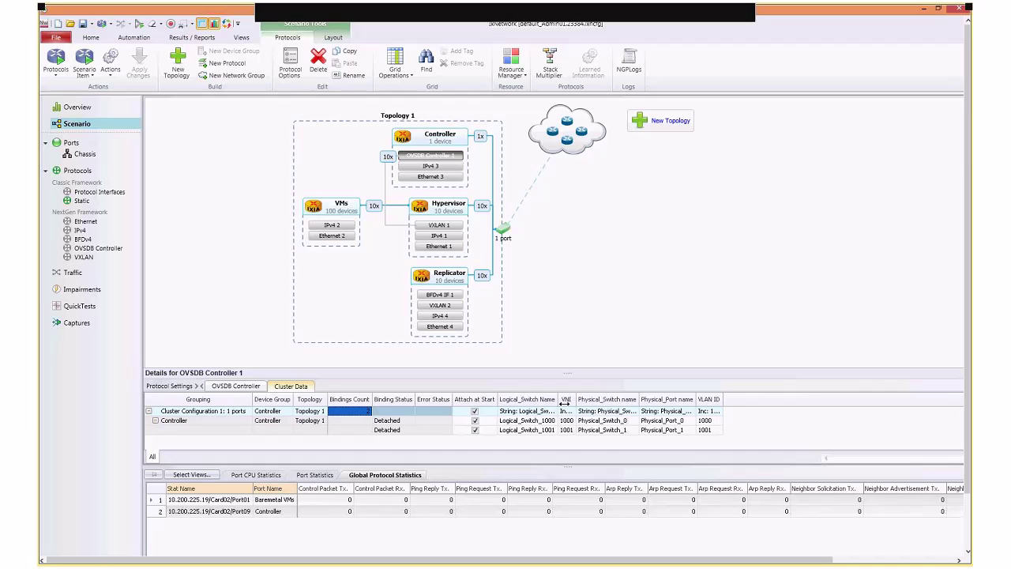
Step: Enlarge the details area and set the bindings' incrementing VNI pattern to start at 5000
drag(567, 372, 568, 345)
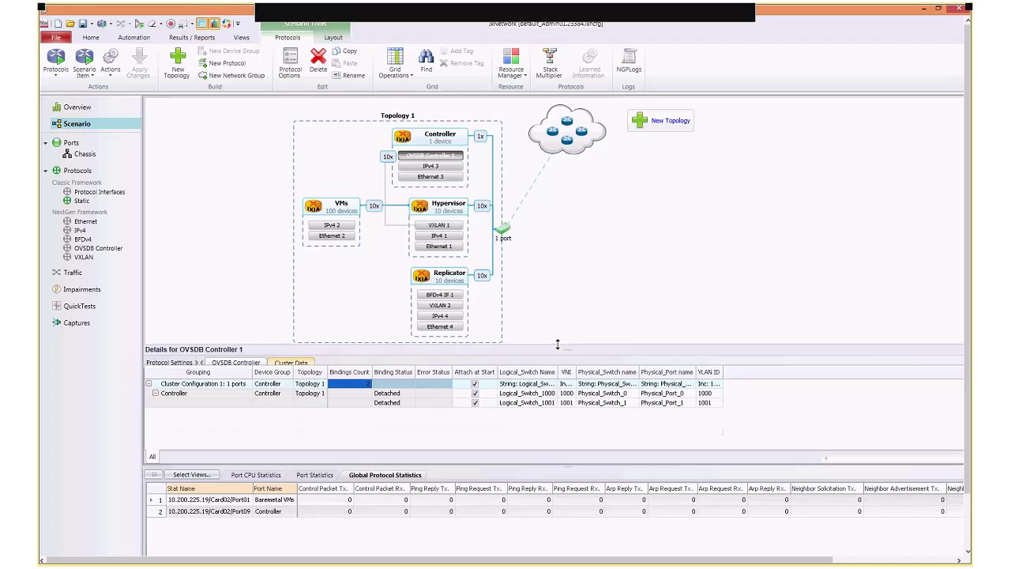
click(475, 403)
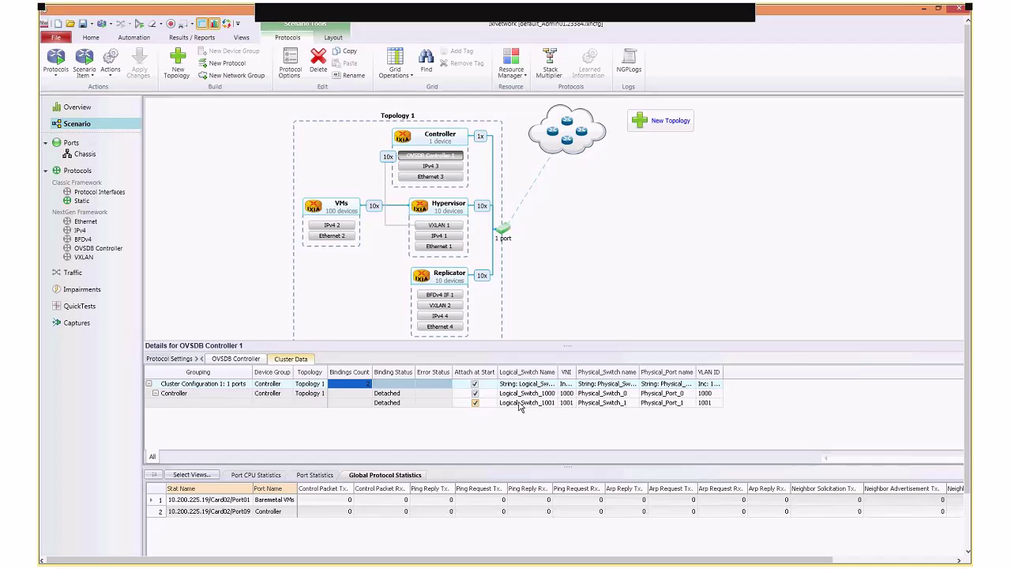
click(572, 384)
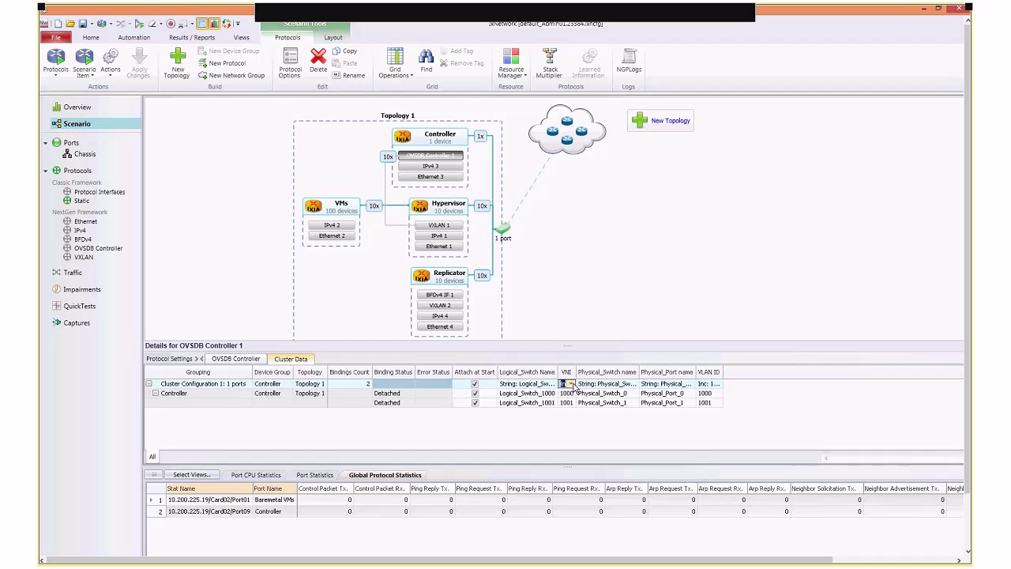
click(570, 384)
click(677, 169)
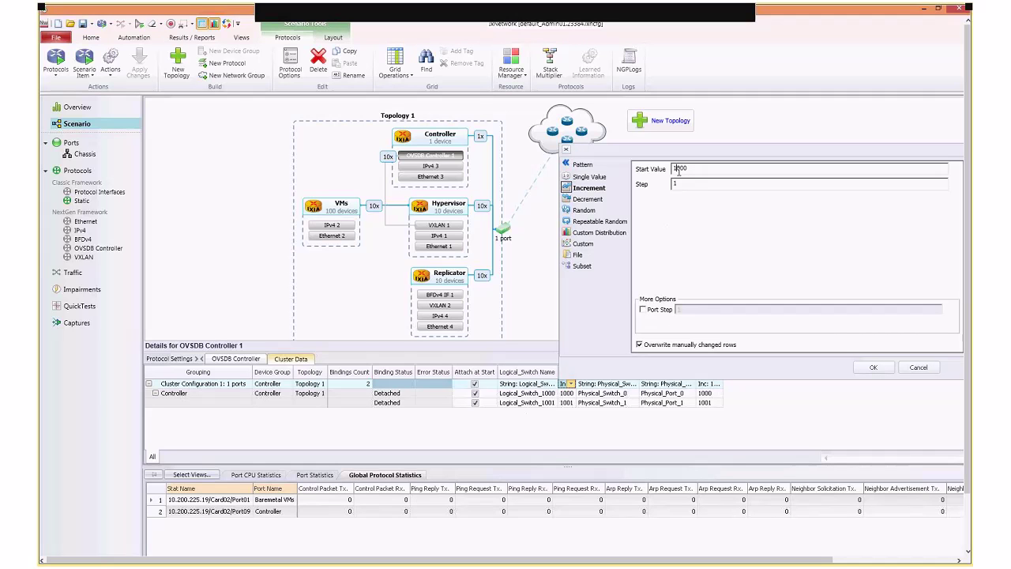
click(874, 368)
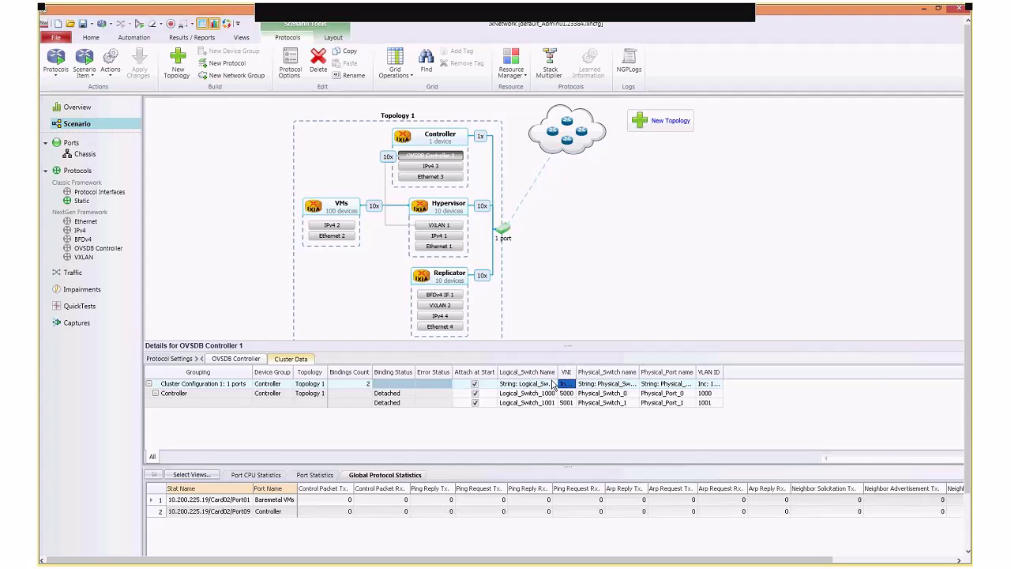
Step: Set the logical switch name pattern of the cluster bindings to LS_{Inc:5000,1}
click(553, 384)
click(554, 384)
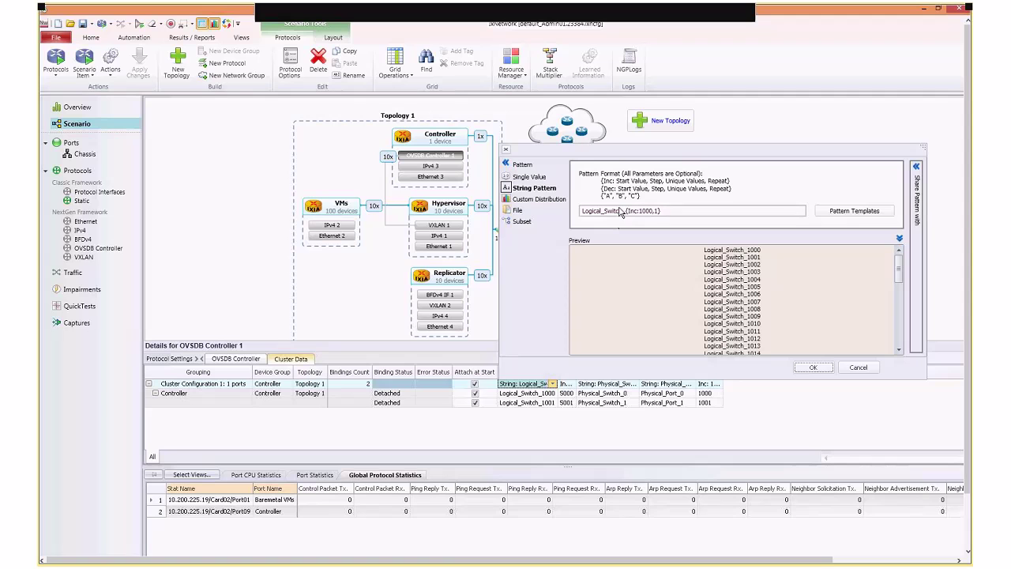
drag(624, 211, 545, 221)
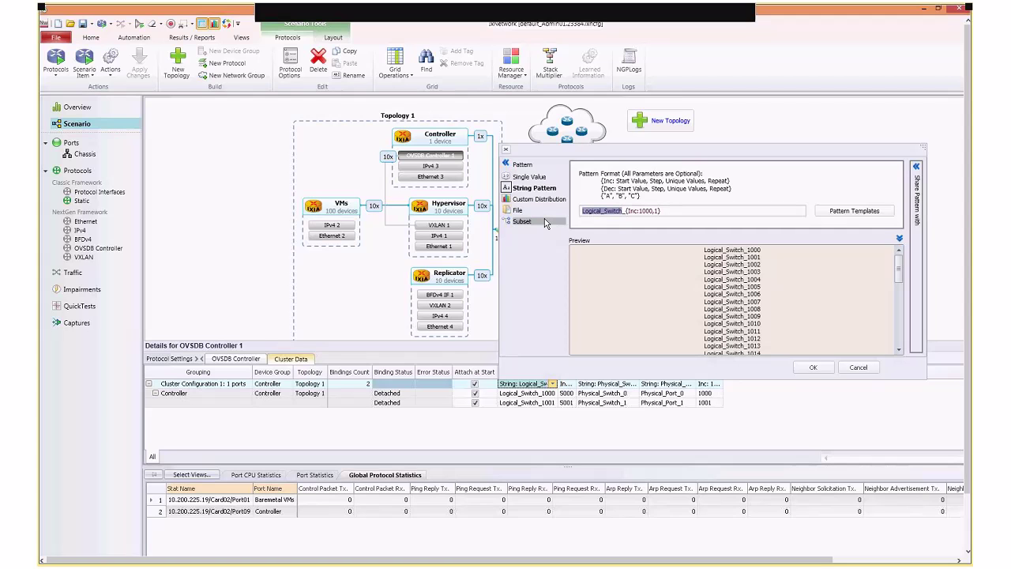
text(LS_)
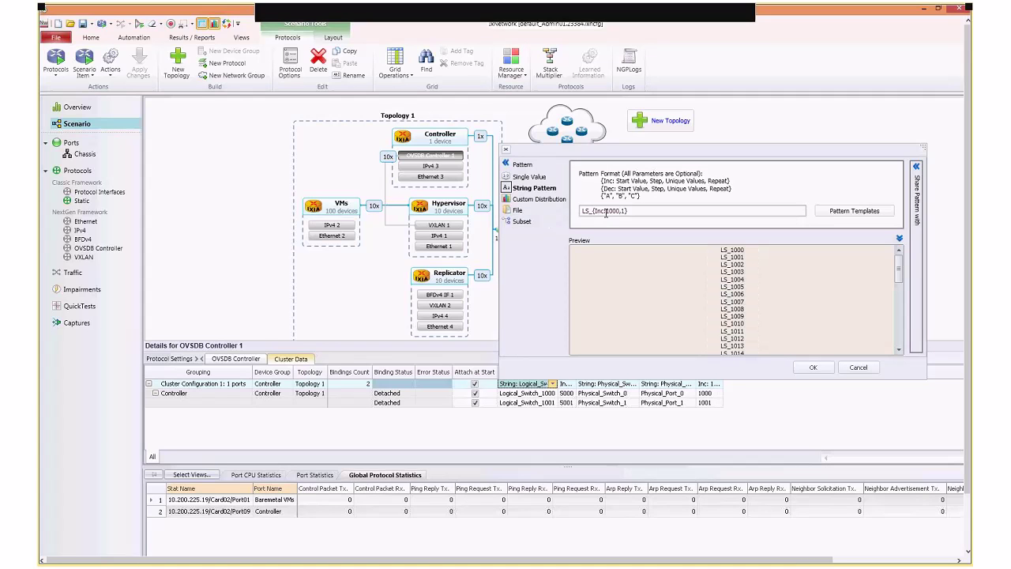
key(BackSpace)
text(5)
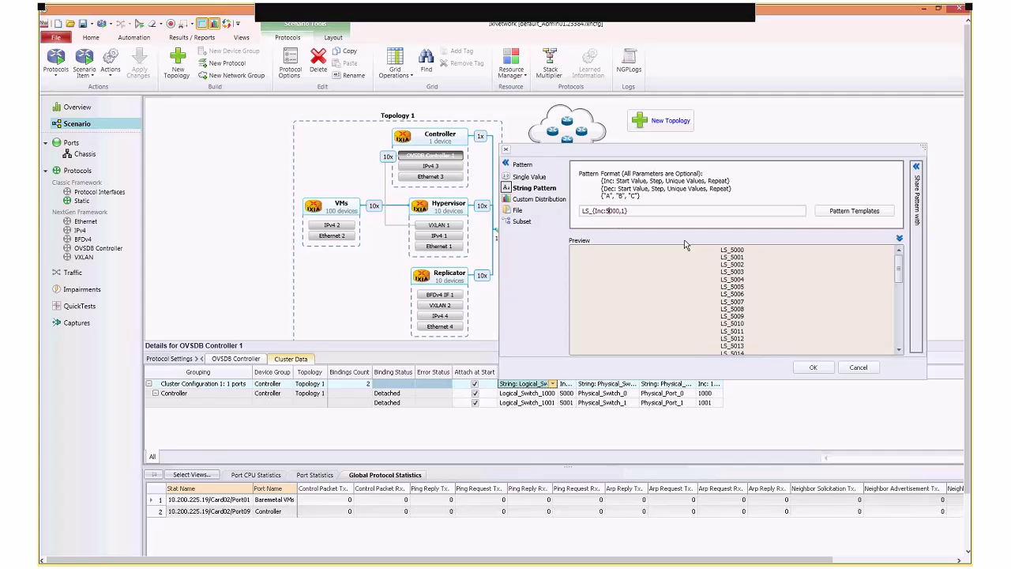
click(814, 367)
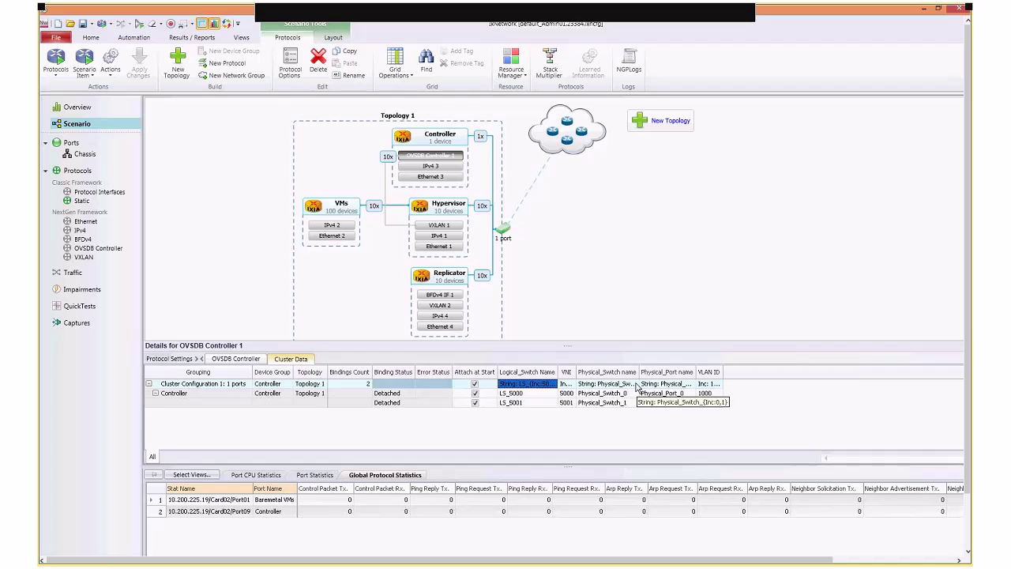
Step: Replace the physical switch name pattern of the cluster bindings with 10.200.224.199
click(637, 385)
click(635, 384)
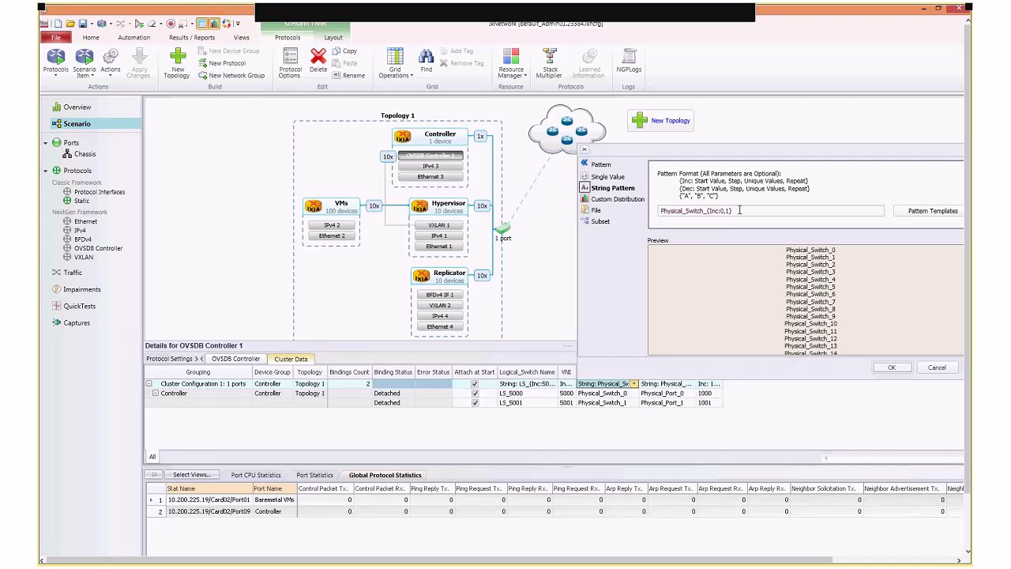
drag(739, 210, 648, 207)
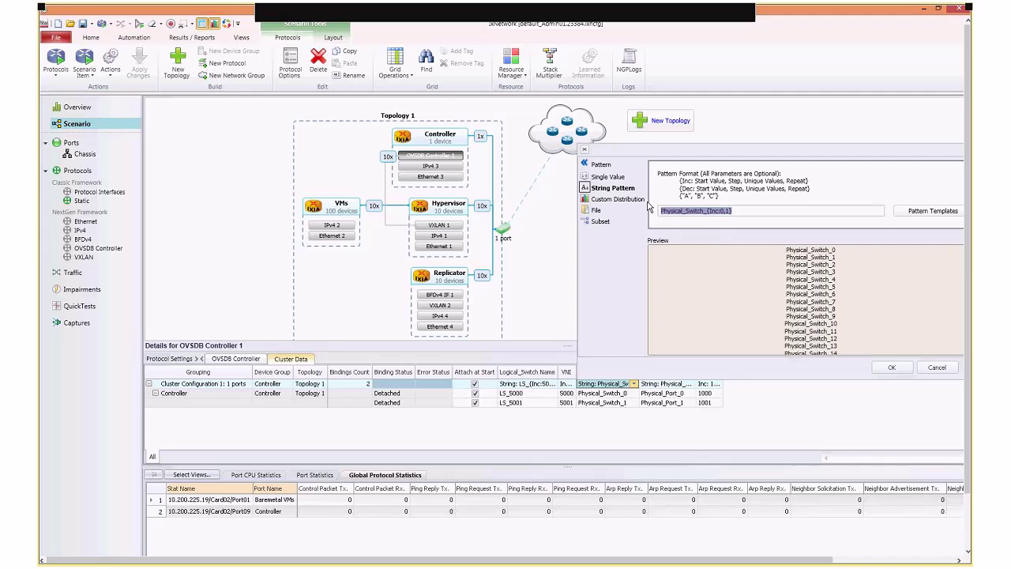
text(10.200.2)
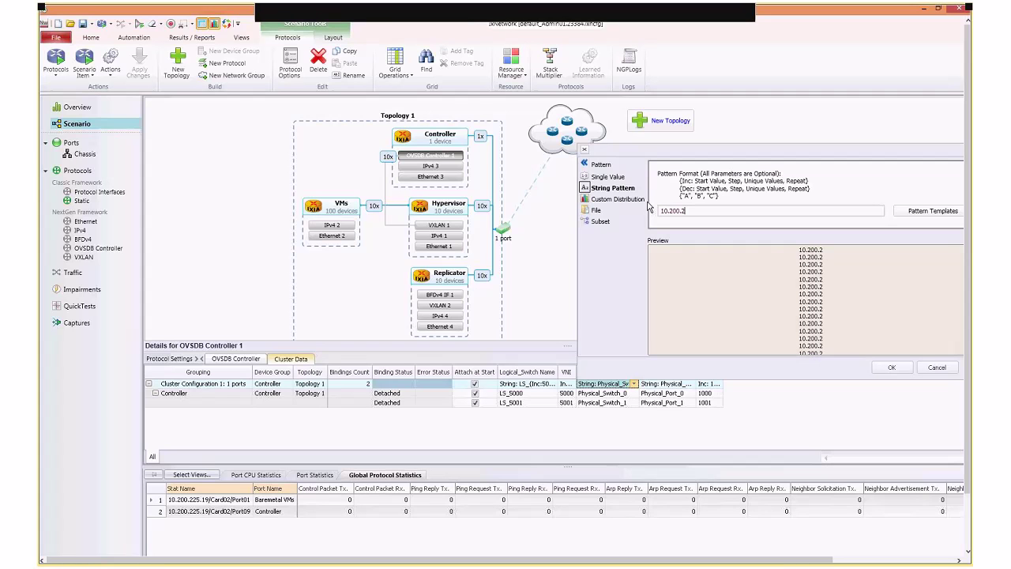
text(24.199)
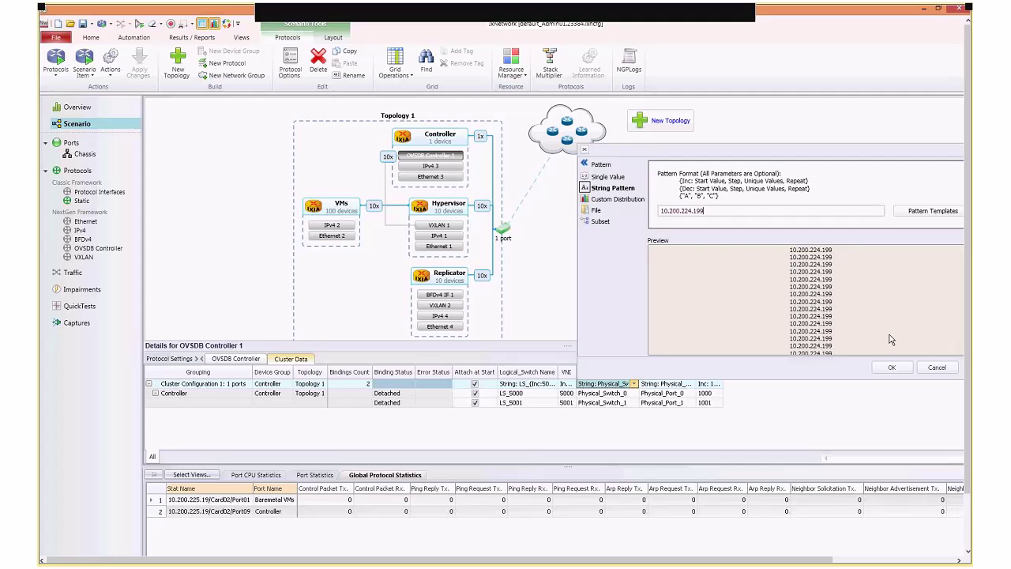
click(891, 368)
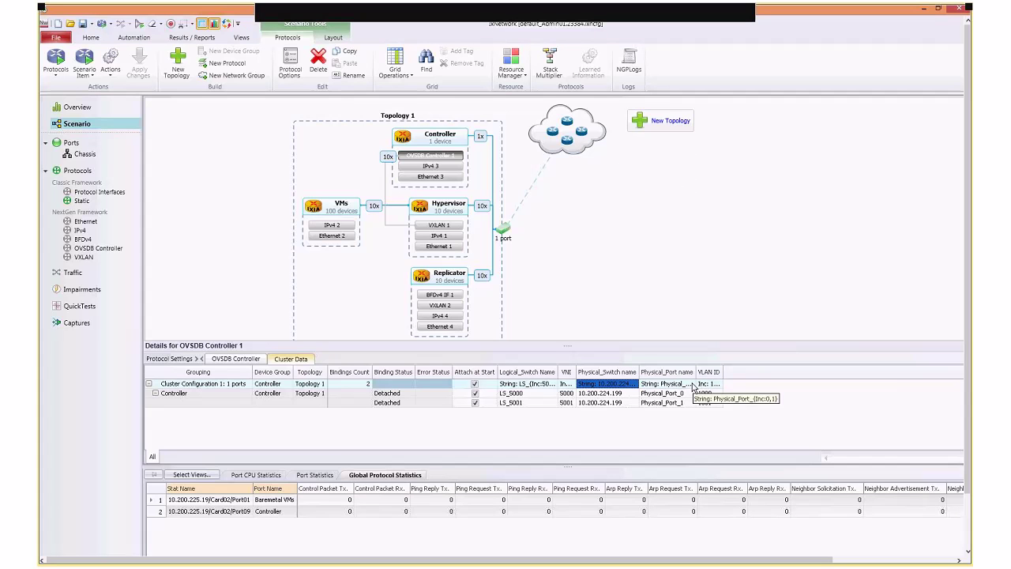
Step: Replace the physical port name pattern of the cluster bindings with Te 1/1
click(693, 386)
click(691, 384)
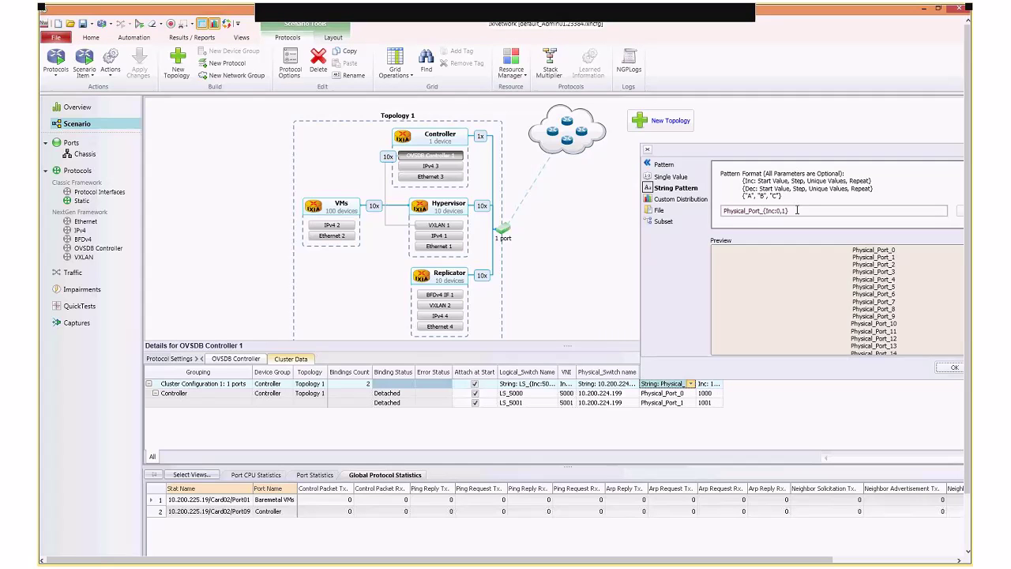
drag(797, 210, 718, 208)
text(T)
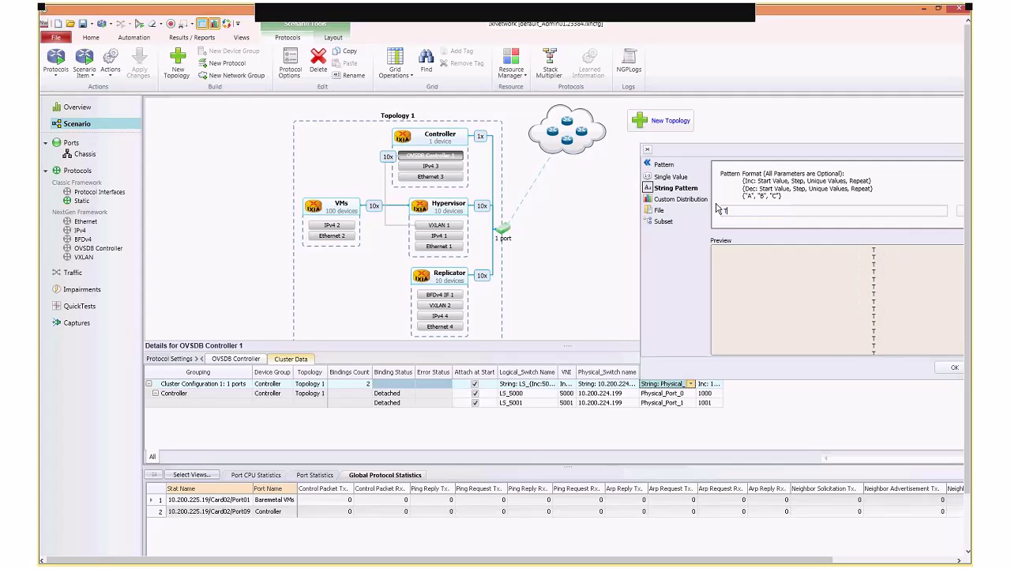
text(e 1/1)
key(Return)
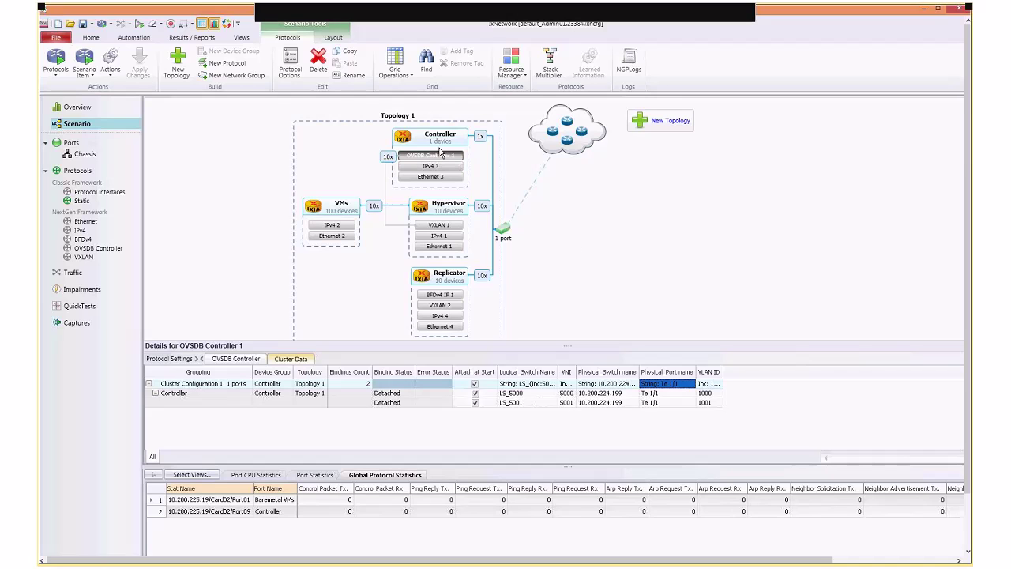
Step: Set the Hypervisor device group's multiplier to 1
click(457, 210)
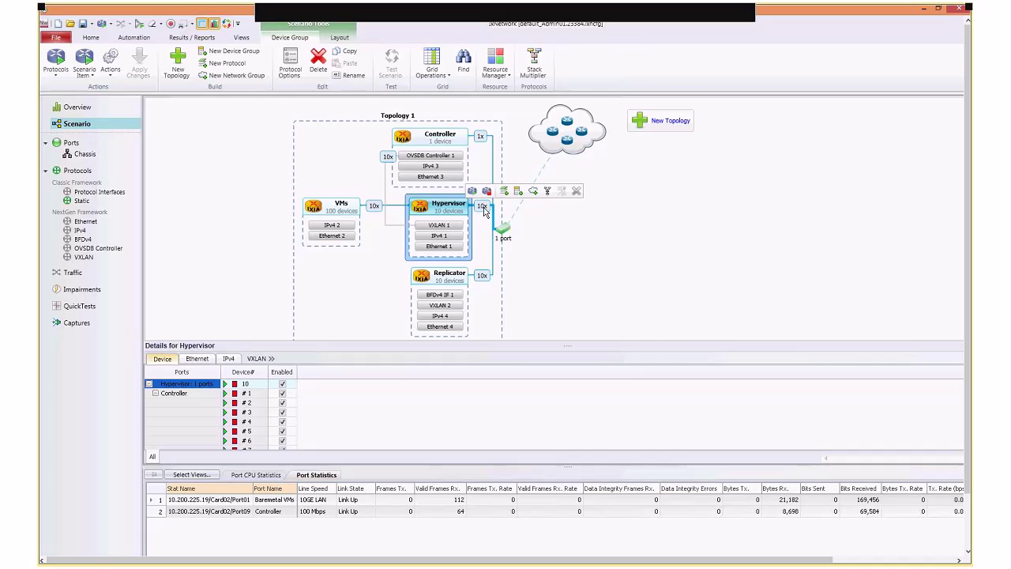
click(482, 206)
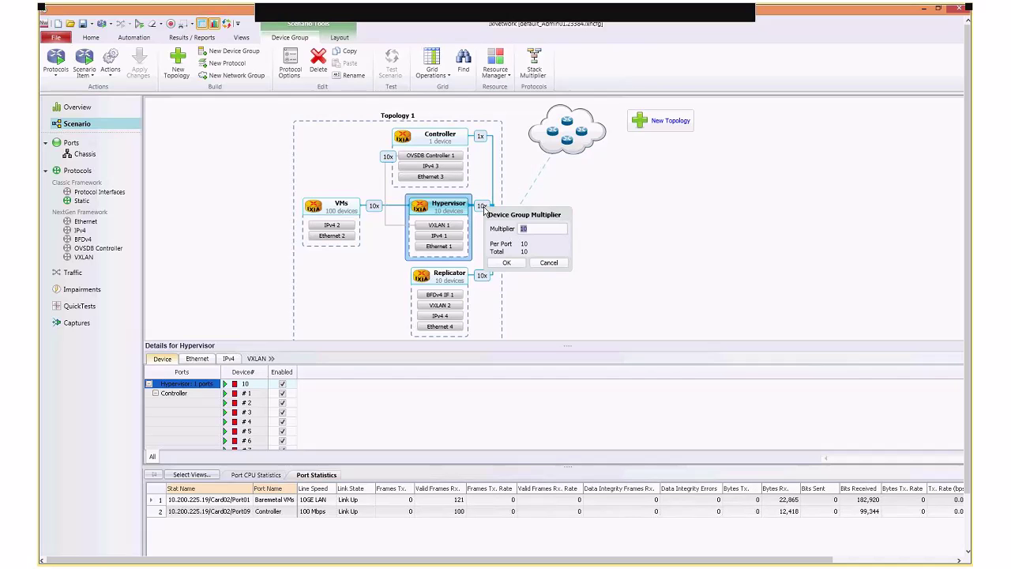
text(1)
click(507, 263)
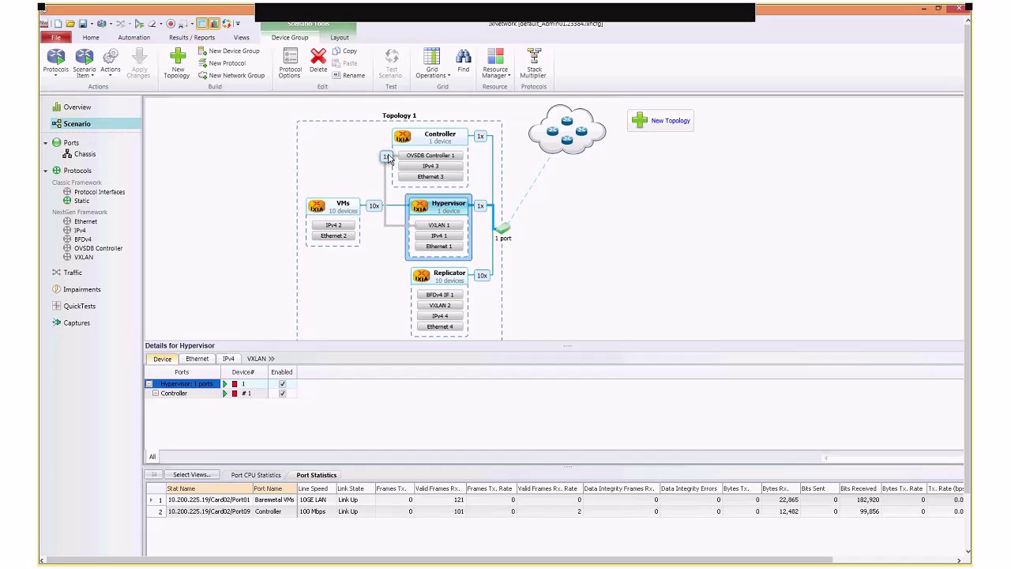
Step: Set the address of the Hypervisor's IPv4 layer to 172.17.1.1, enlarging the details area slightly
click(447, 237)
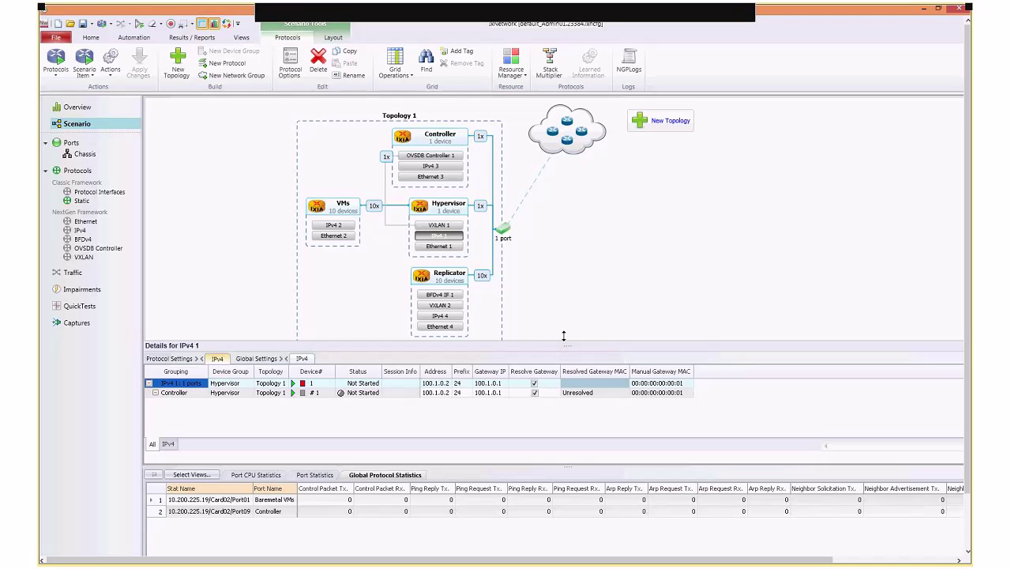
drag(563, 335, 563, 335)
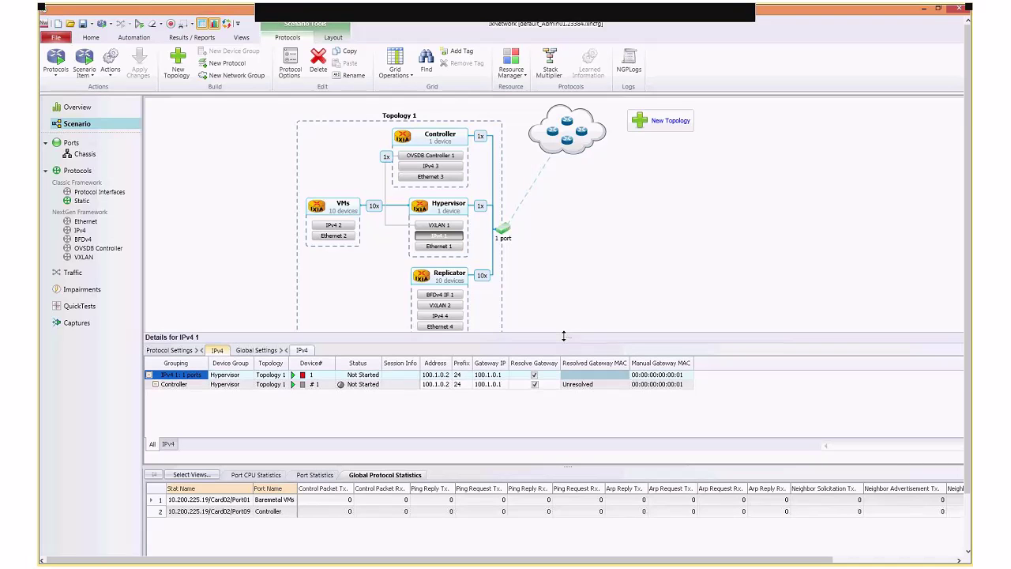
click(440, 375)
text(1)
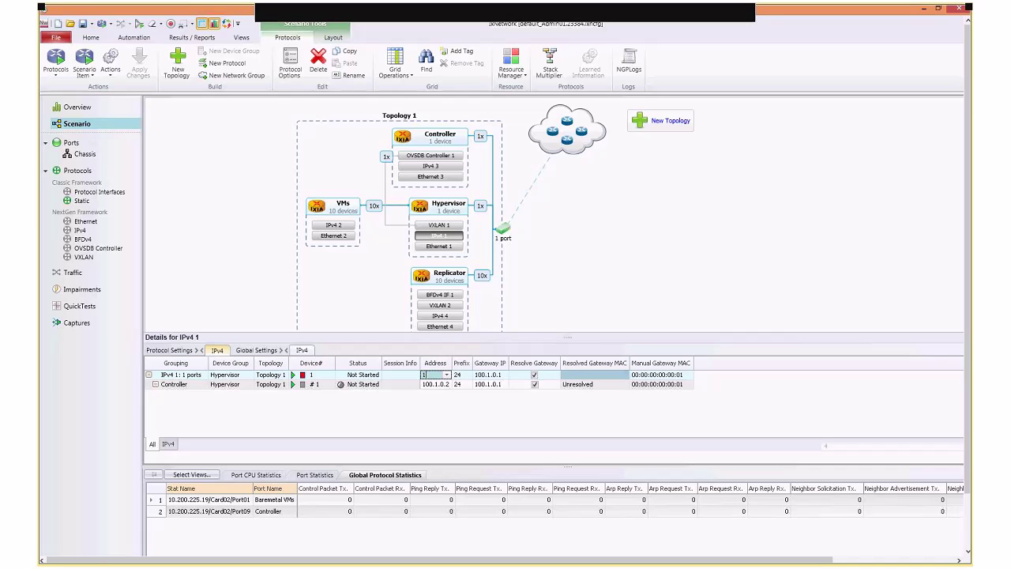
text(72.1)
text(7)
text(.1.1)
key(Return)
Step: Set the Hypervisor's gateway IP to 172.16.1.1 and widen the Address column
click(490, 375)
text(172.16.1.1)
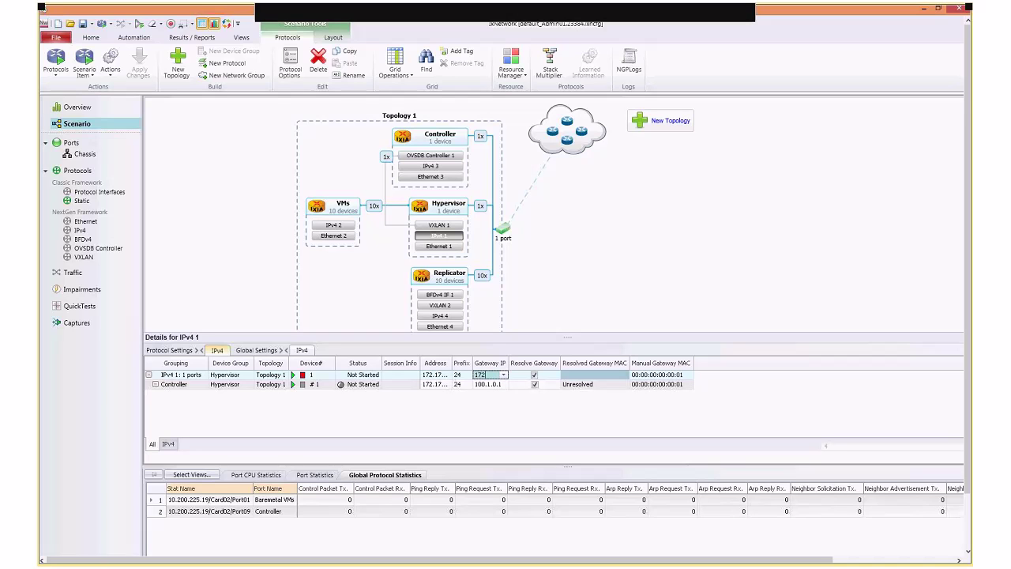
key(Return)
drag(451, 361, 468, 361)
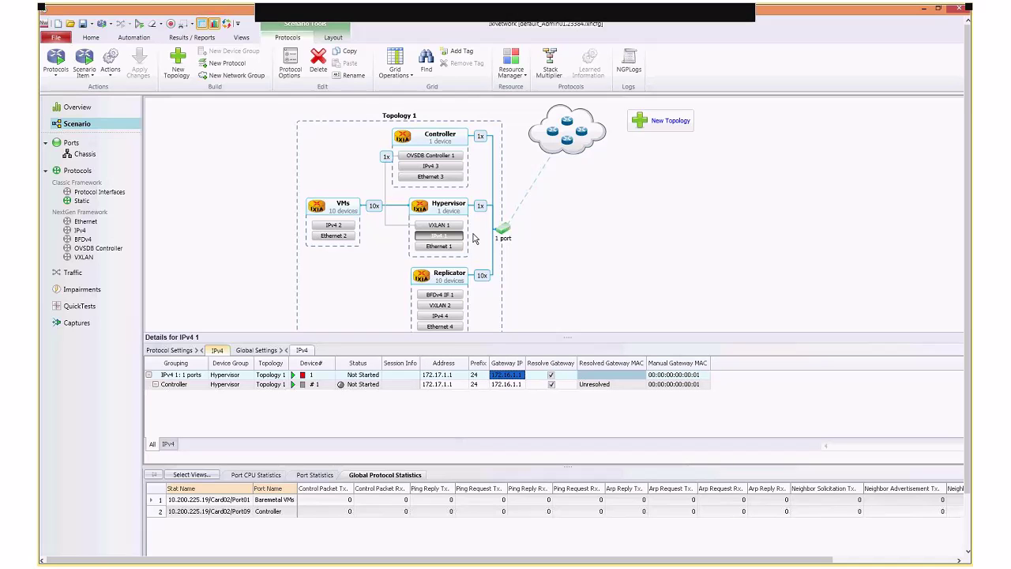
Step: Set the stack multiplier between the Hypervisor's VXLAN and IPv4 layers to 2
click(440, 226)
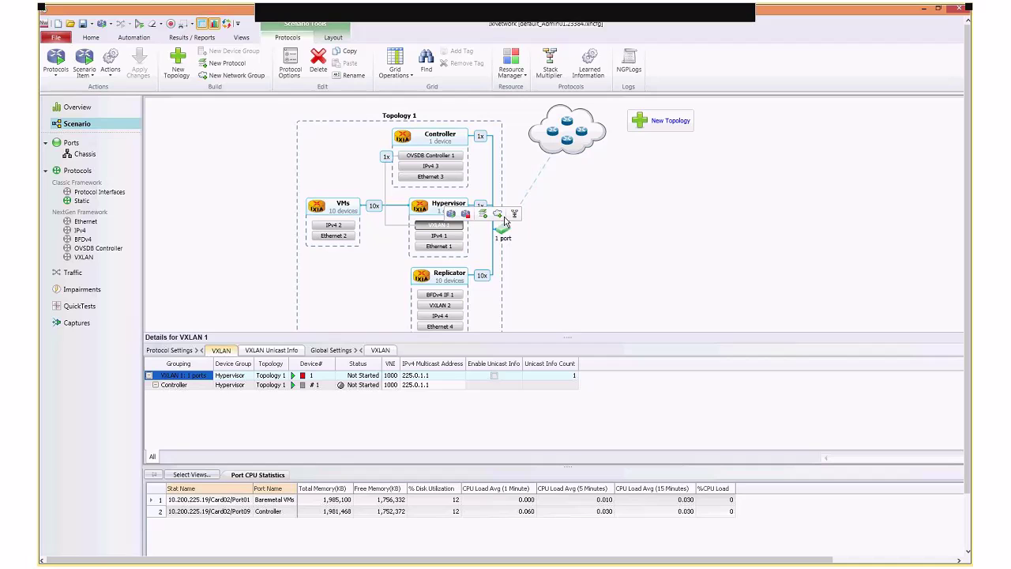
click(513, 214)
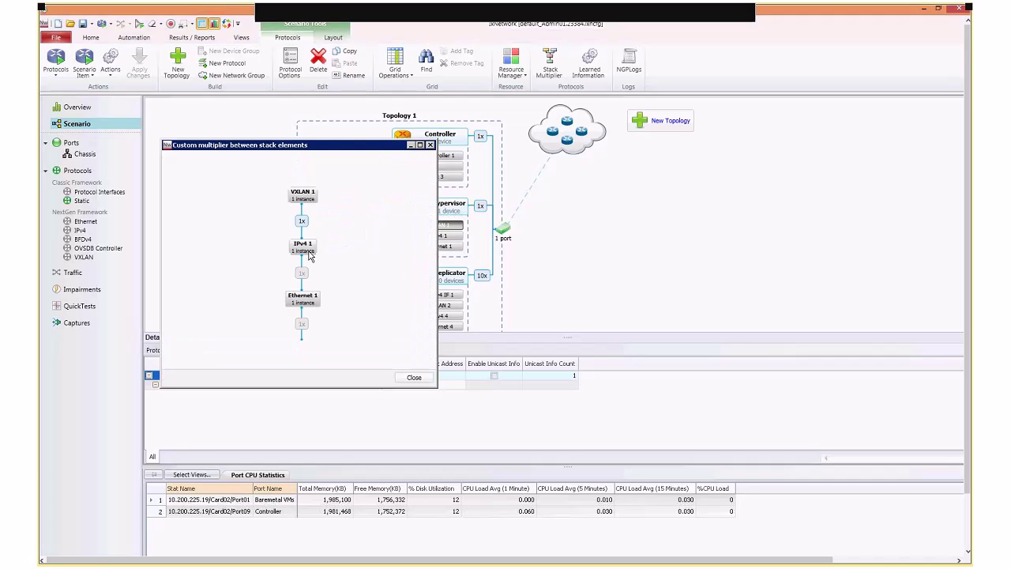
click(301, 221)
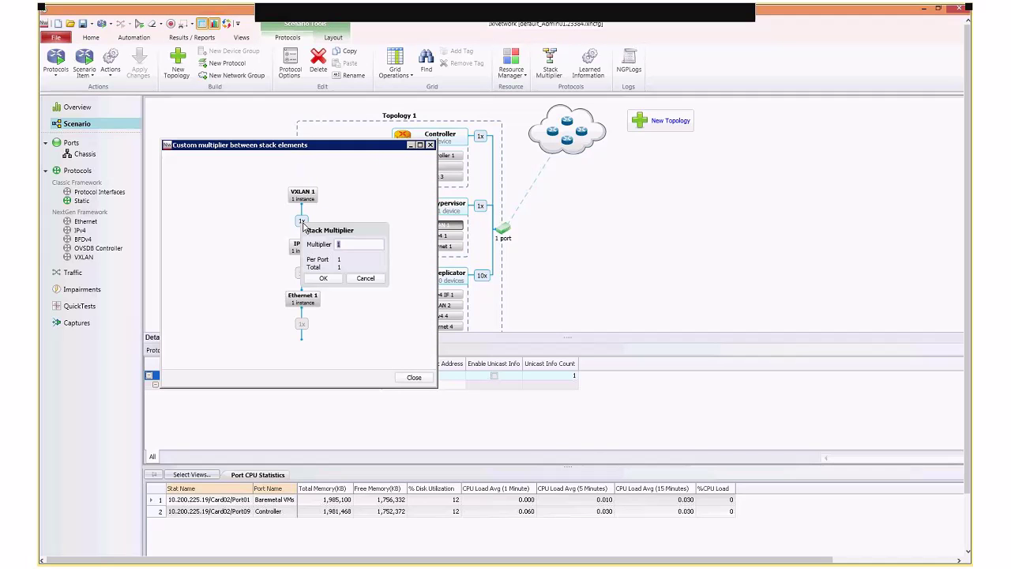
text(2)
click(324, 278)
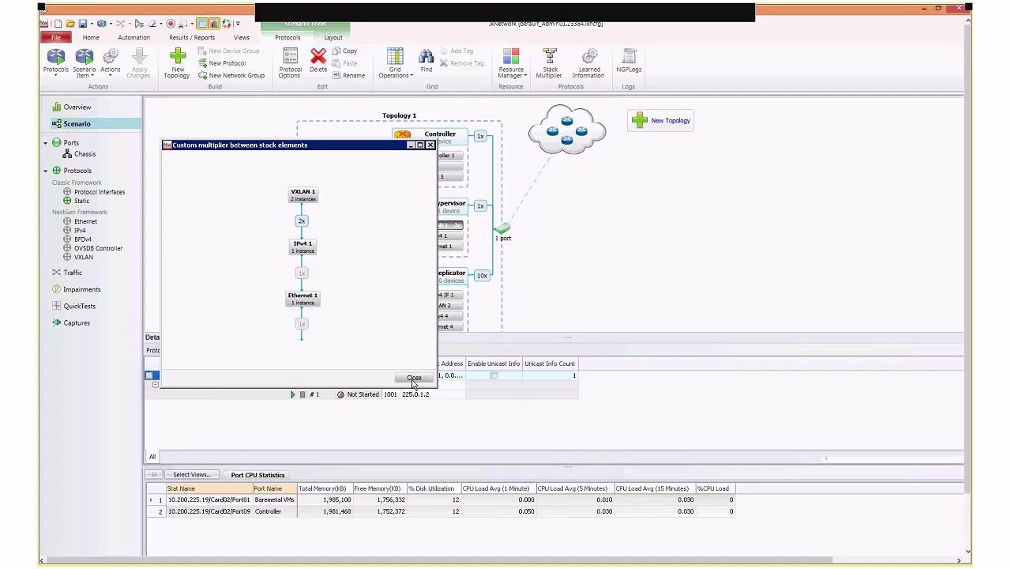
click(414, 377)
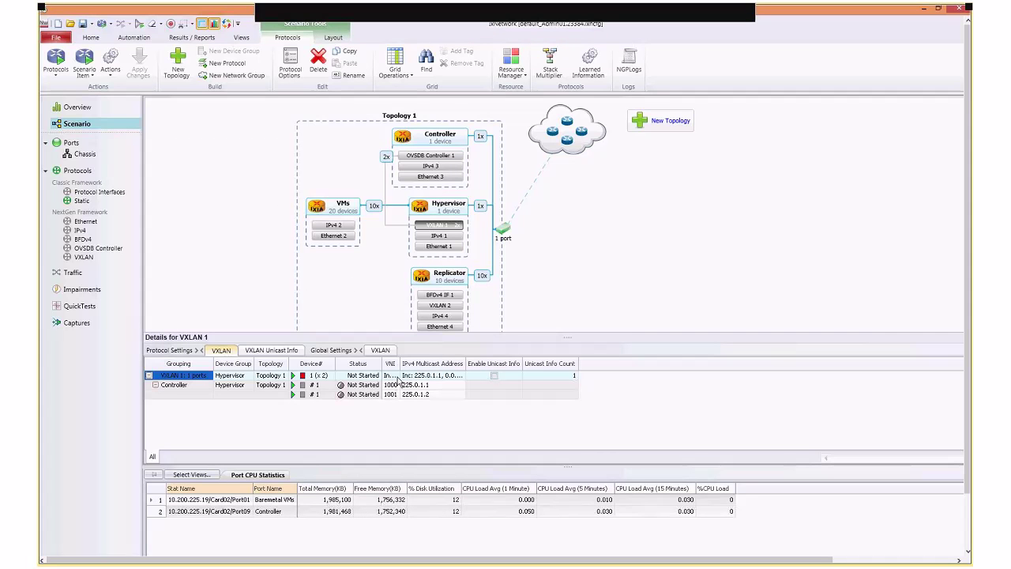
Step: Set the incrementing VNI pattern of the Hypervisor's VXLAN to start at 5000 and widen the VNI column
click(394, 376)
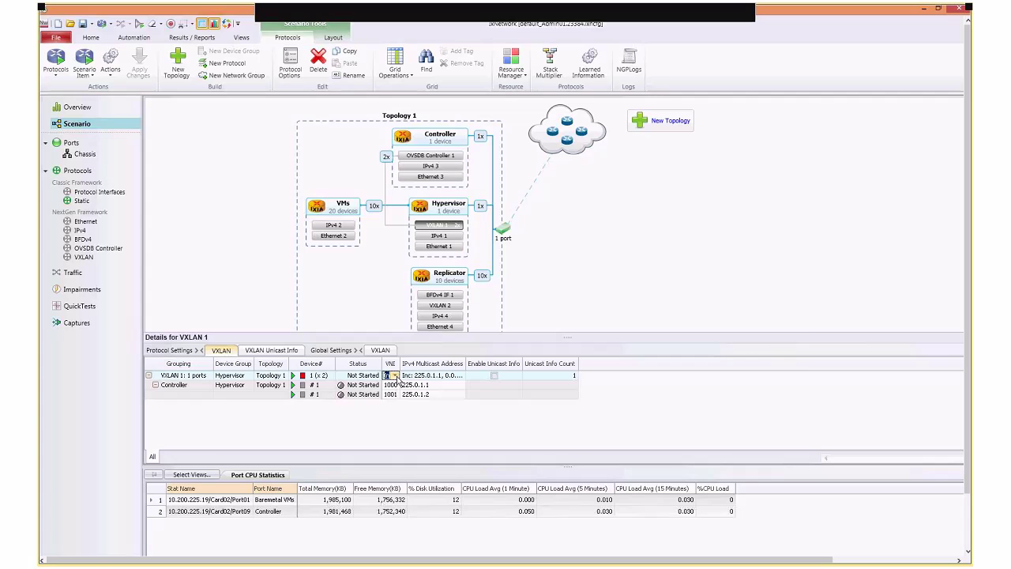
click(393, 376)
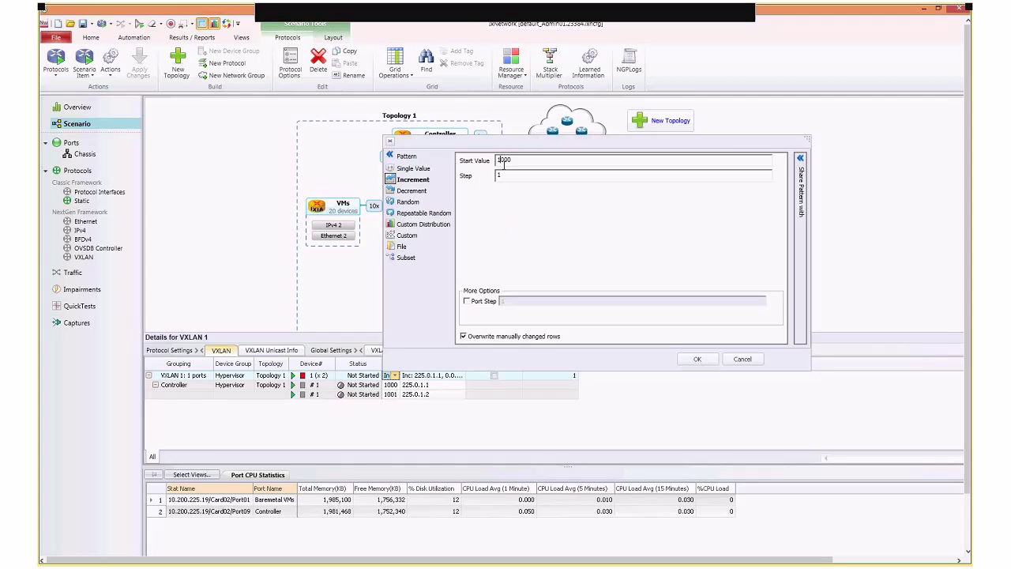
key(BackSpace)
text(5)
click(706, 361)
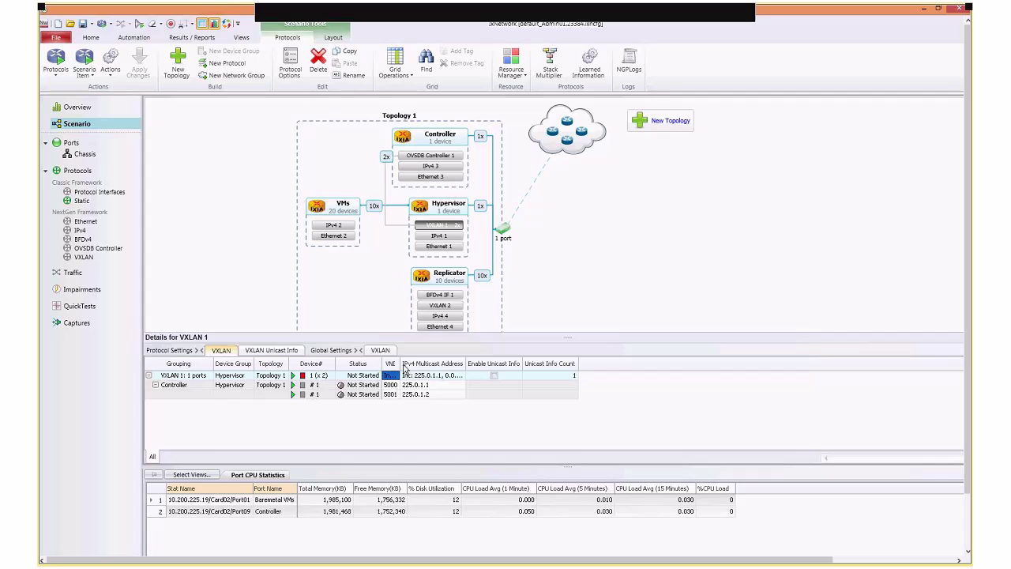
drag(400, 364, 412, 360)
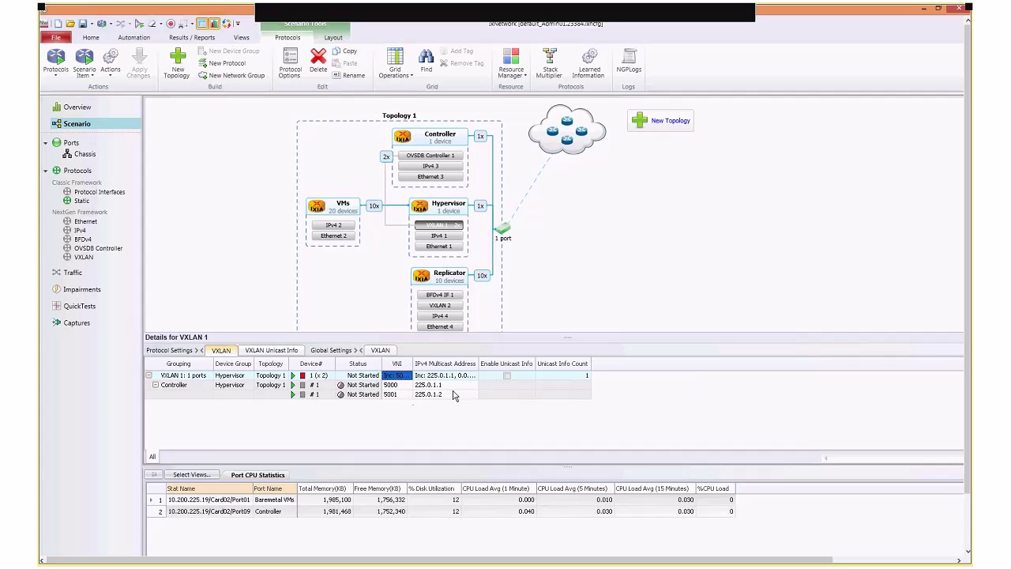
Step: Enable unicast info for the Hypervisor's VXLAN and set its remote VTEP unicast IPv4 to 172.16.1.1
click(505, 376)
click(505, 376)
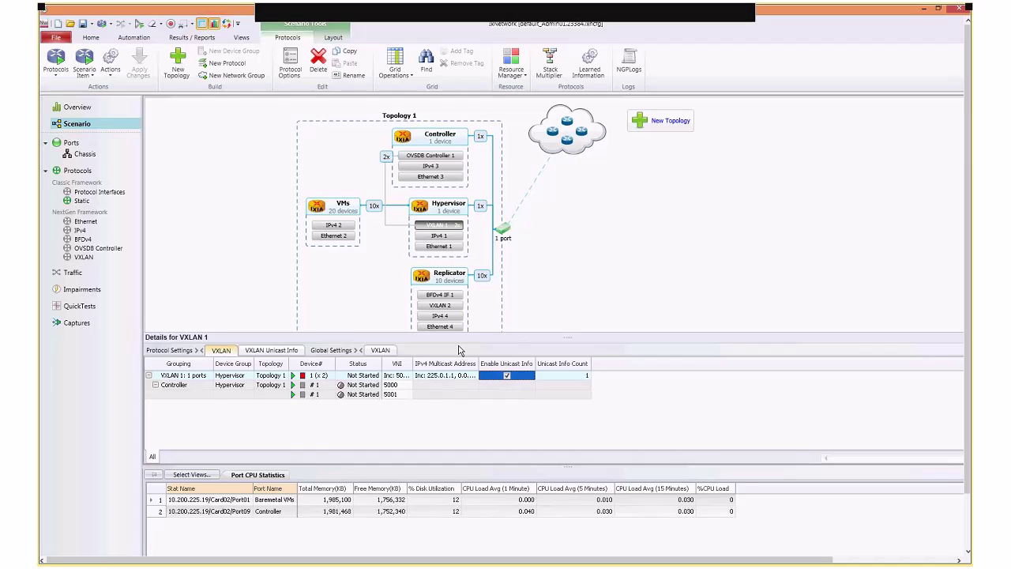
click(275, 352)
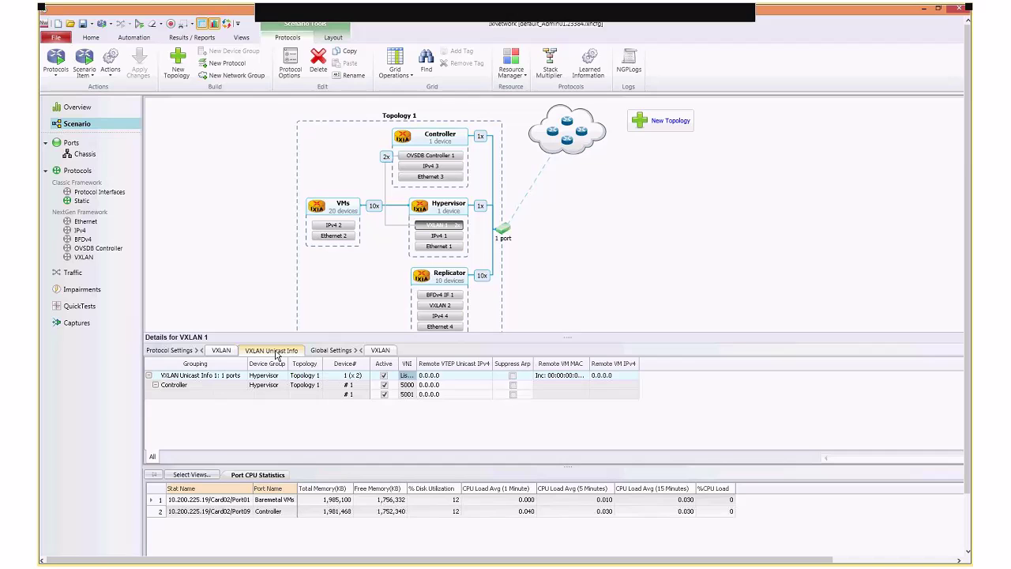
click(448, 376)
text(172)
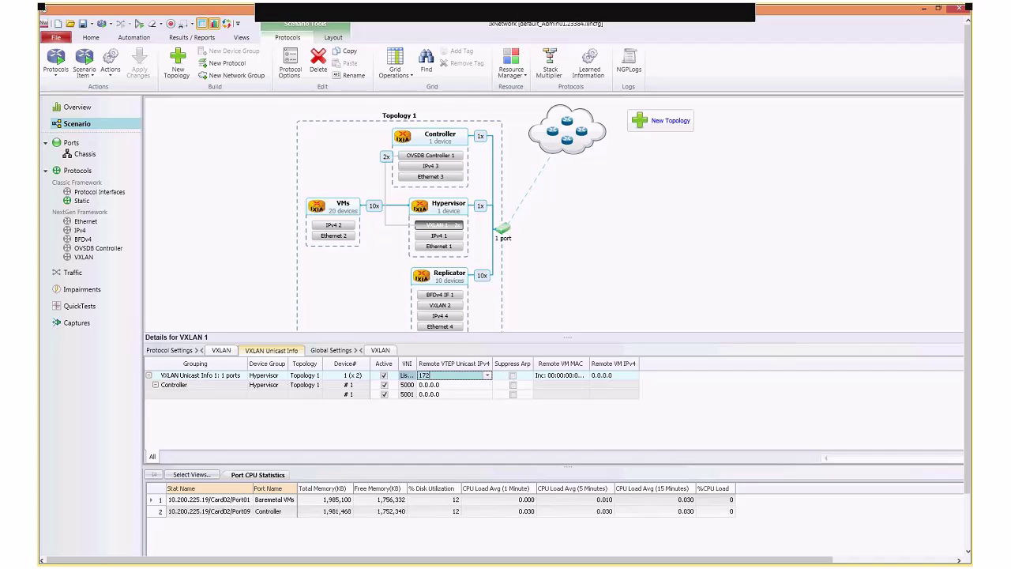
text(.16.1.1)
key(Return)
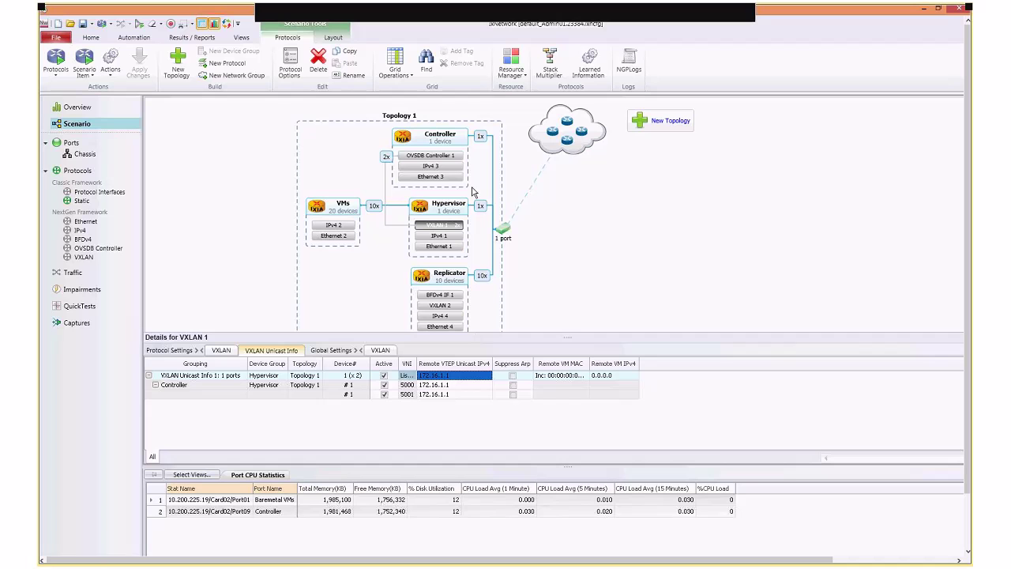
Step: Set the device group multiplier of the Replicator to 2
click(456, 282)
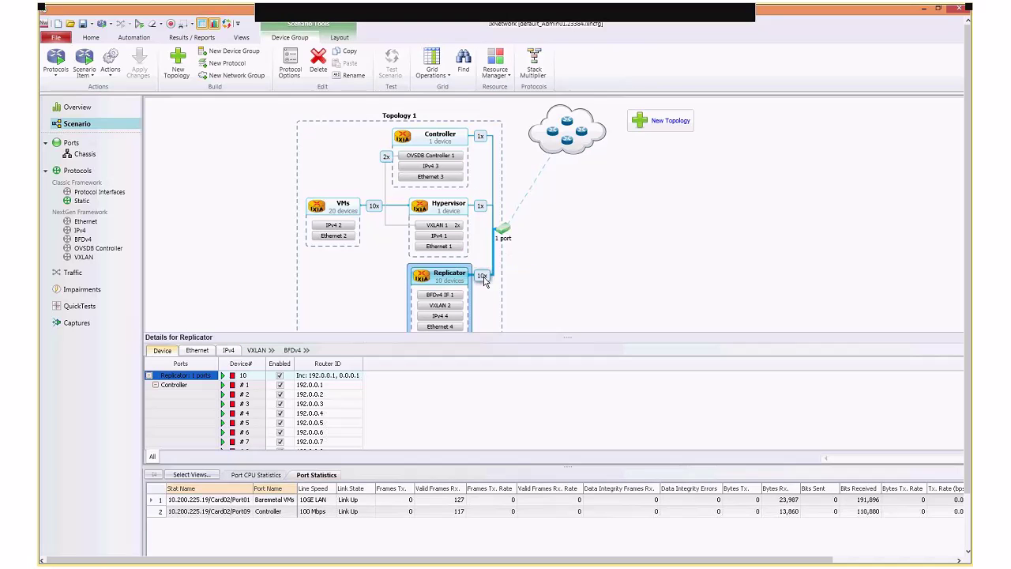
click(481, 276)
text(2)
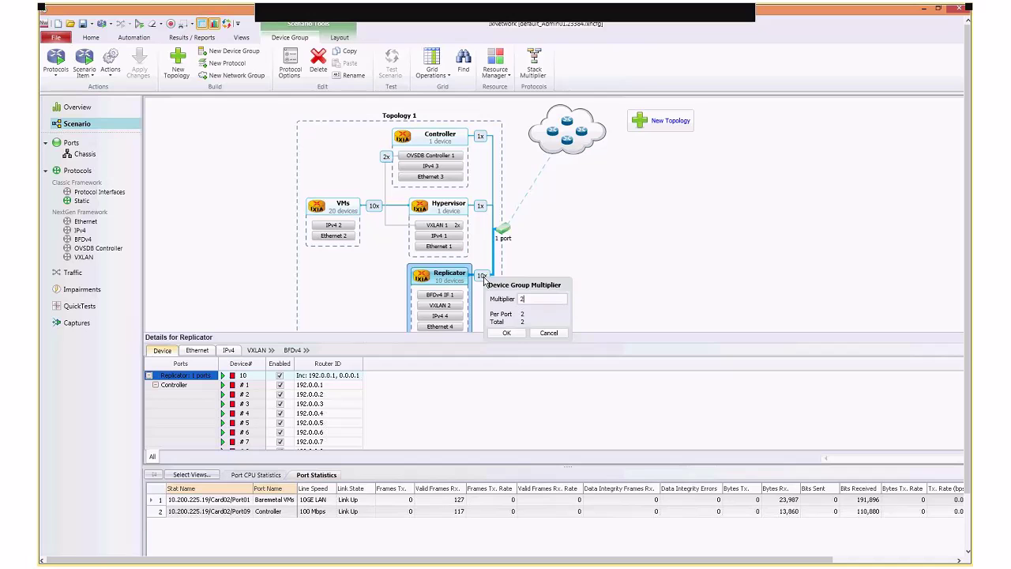
click(507, 333)
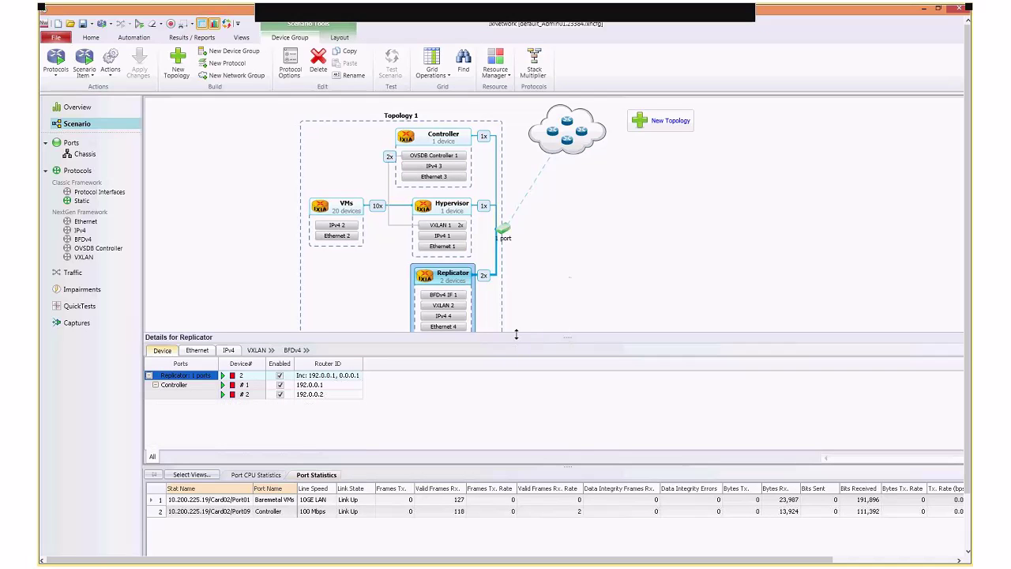
Step: Set the Replicator's incrementing IPv4 address pattern to start at 172.17.1.101 with a step of 0.0.0.1
click(451, 317)
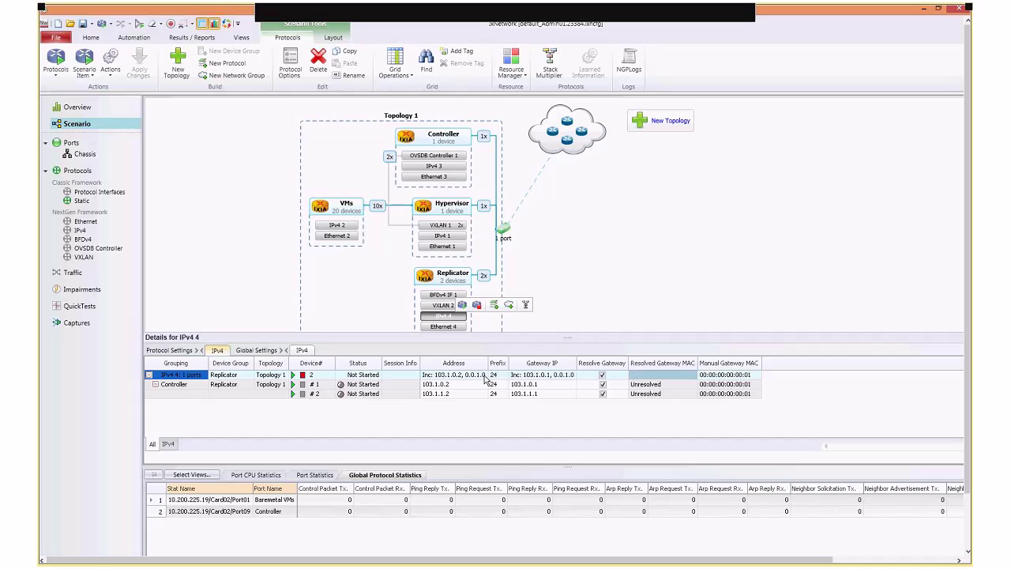
click(485, 375)
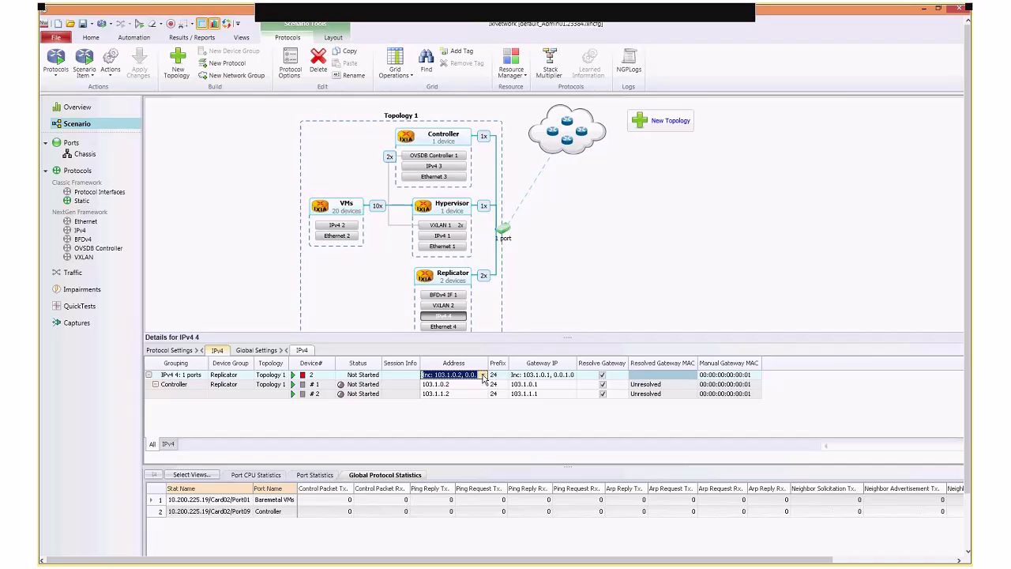
click(483, 375)
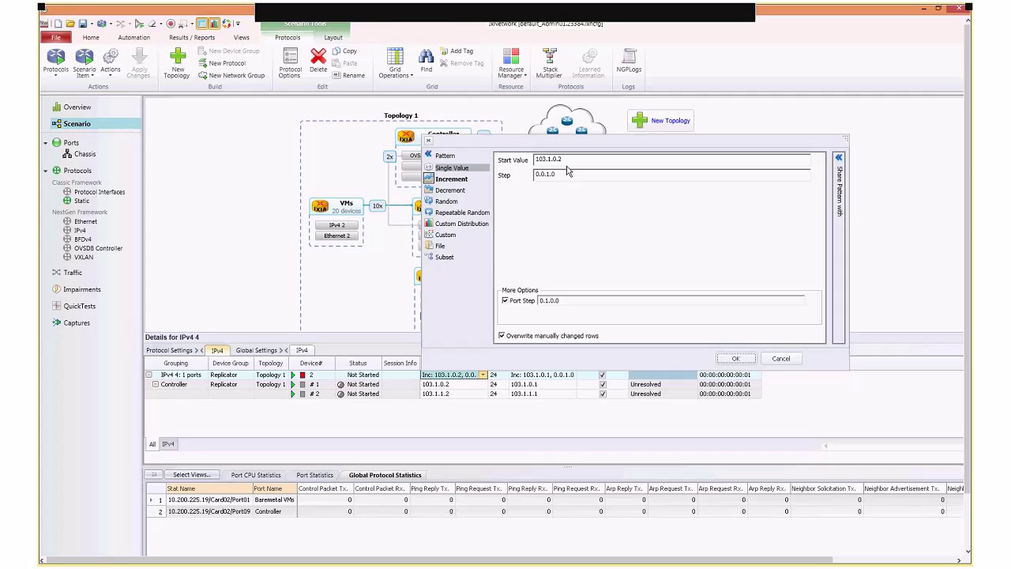
drag(563, 159, 522, 161)
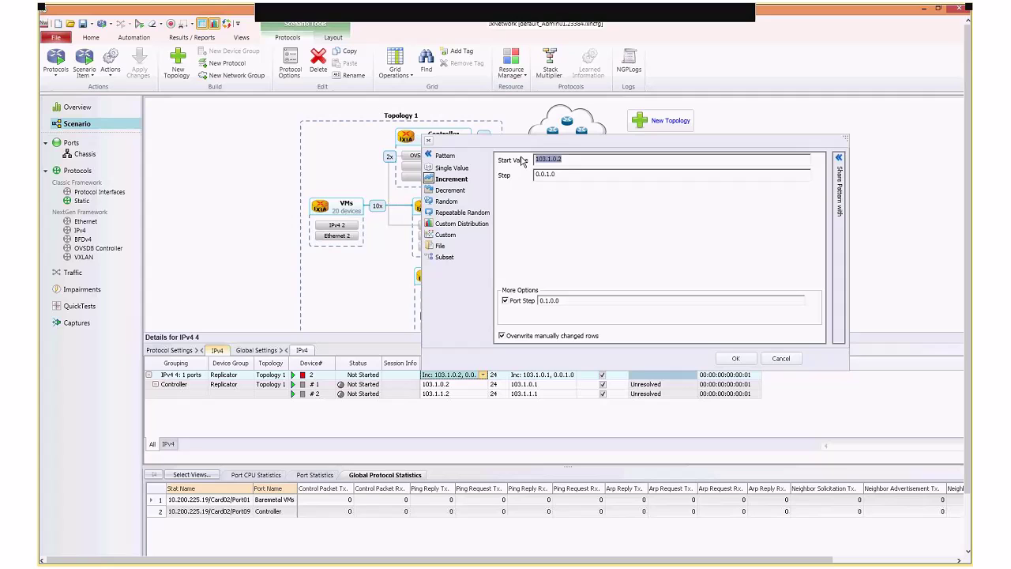
text(172.17.1.)
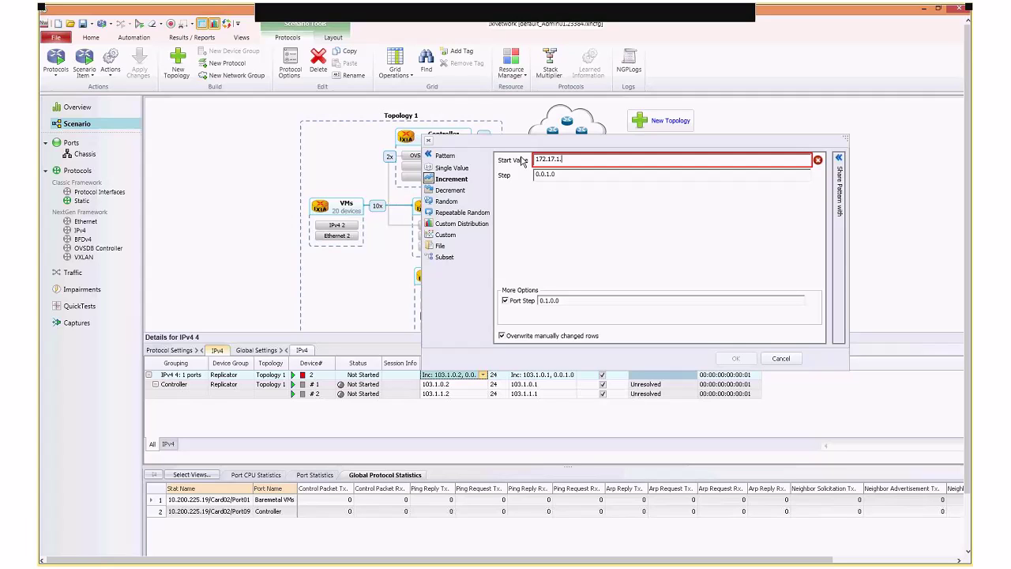
text(101)
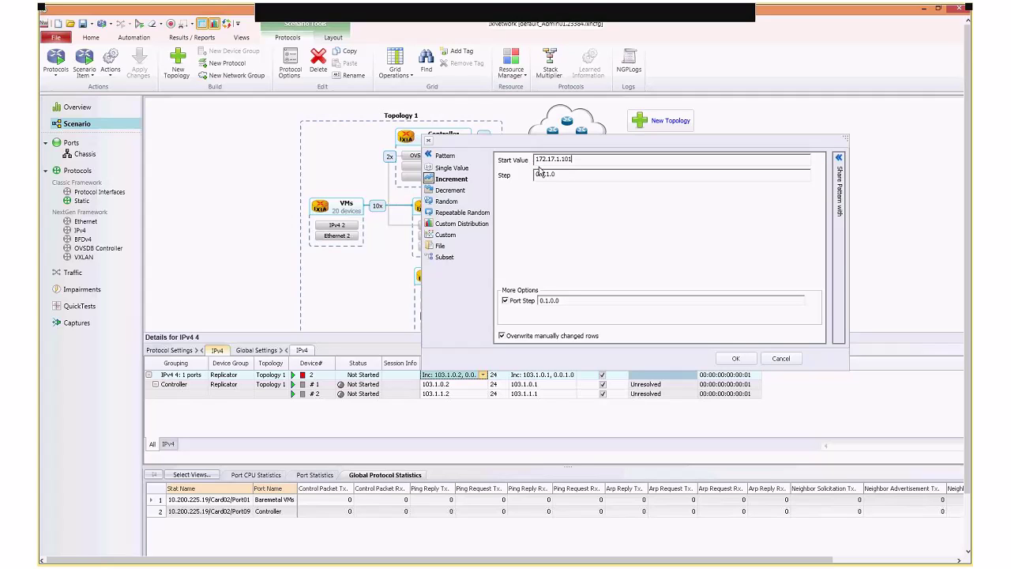
click(564, 174)
key(BackSpace)
key(BackSpace)
key(BackSpace)
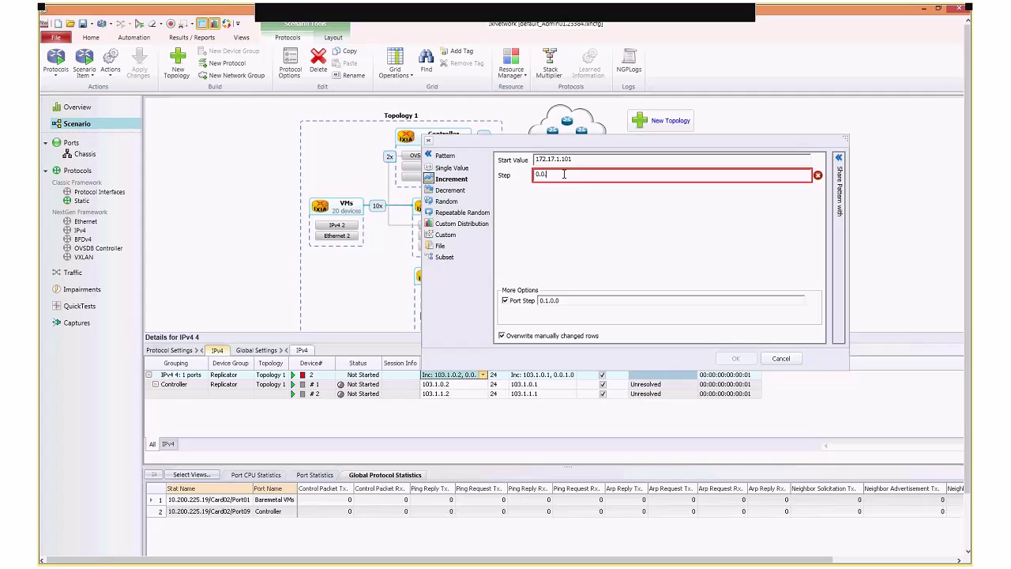
text(0.1)
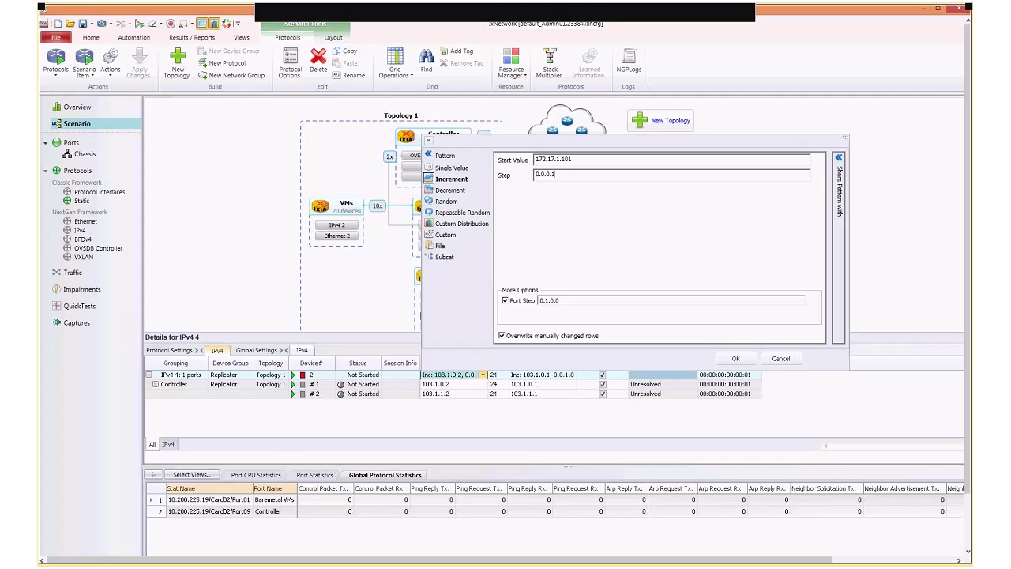
click(735, 358)
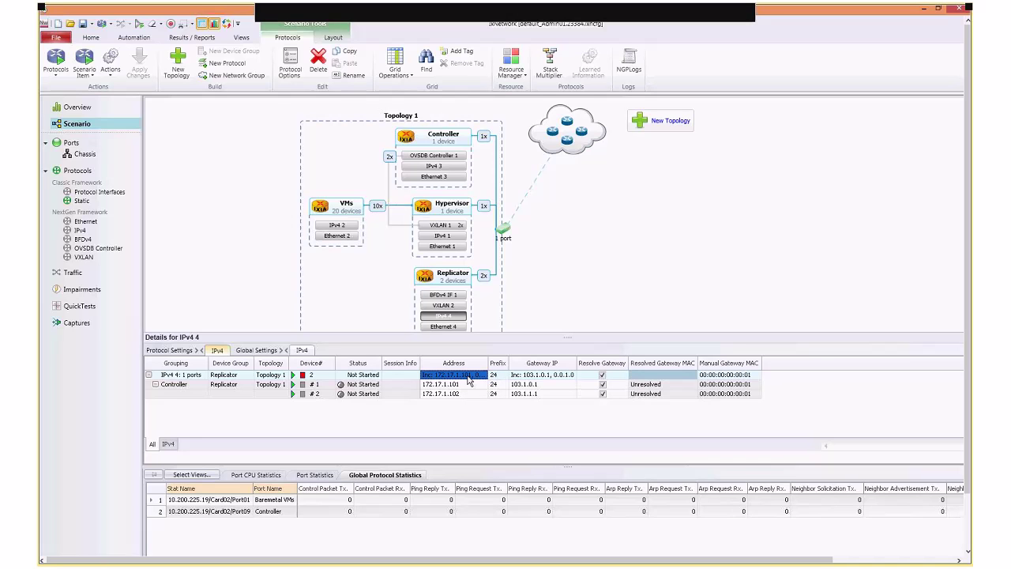
Step: Set the gateway IP of all Replicator devices to 172.16.1.1
click(548, 376)
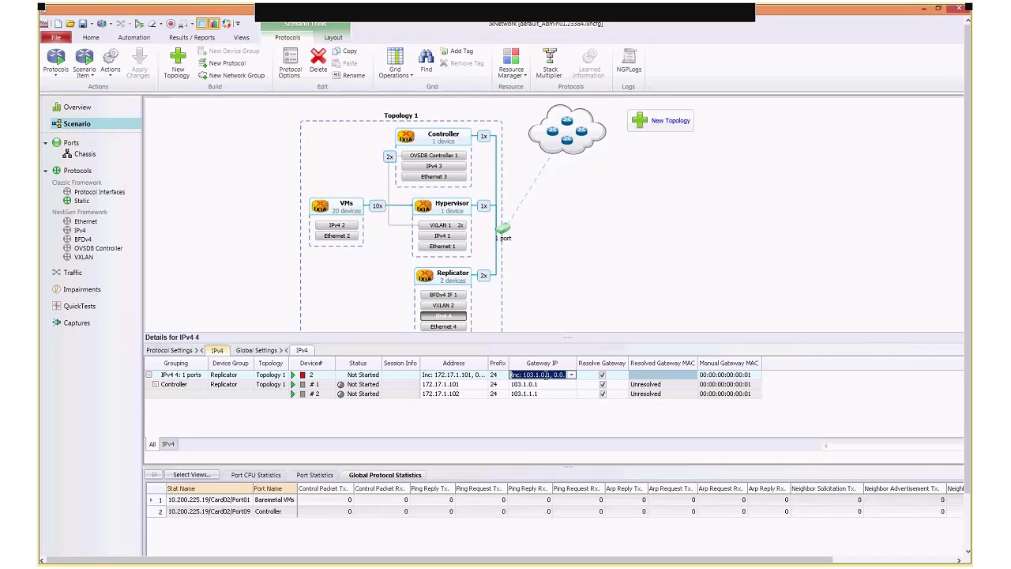
text(172.16.1.)
key(Return)
click(550, 376)
text(1)
key(Return)
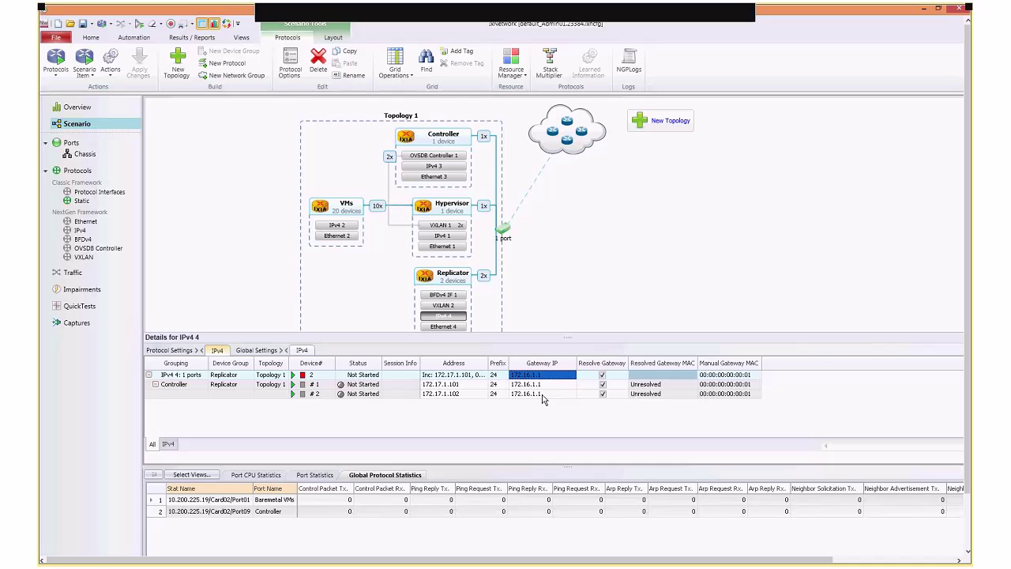
Step: Set the stack multiplier between the Replicator's VXLAN and IPv4 layers to 3
click(441, 315)
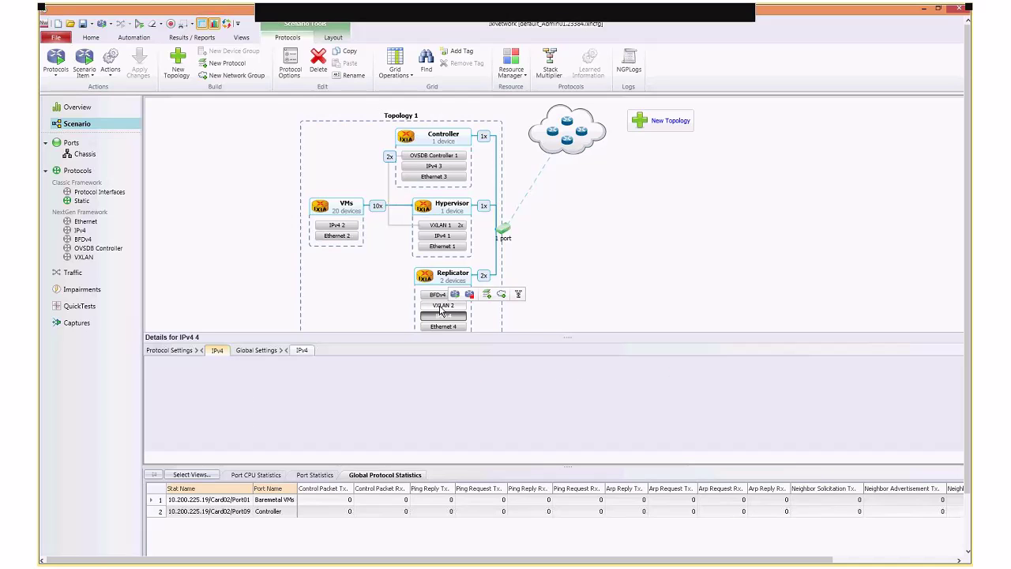
click(441, 306)
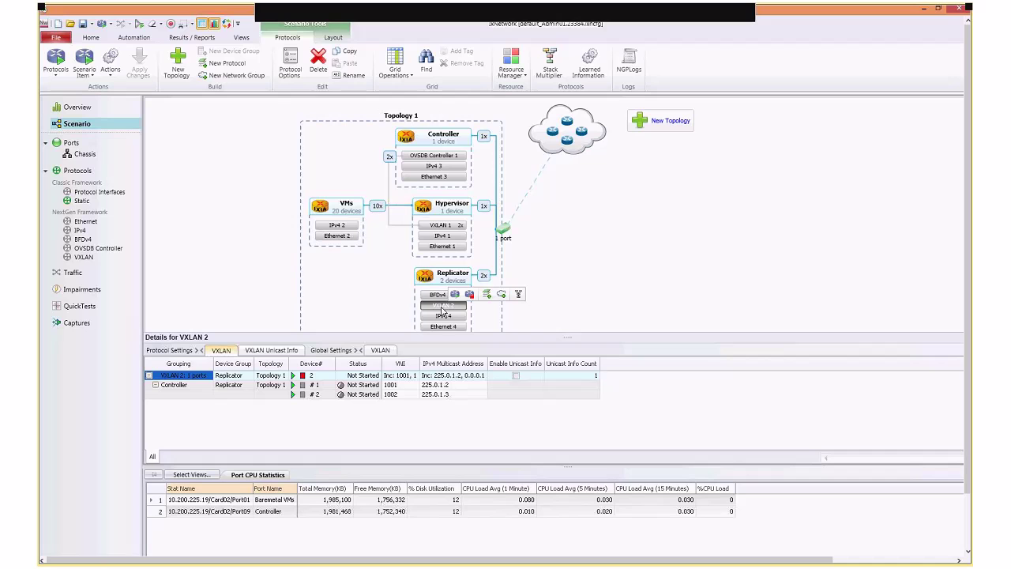
click(519, 294)
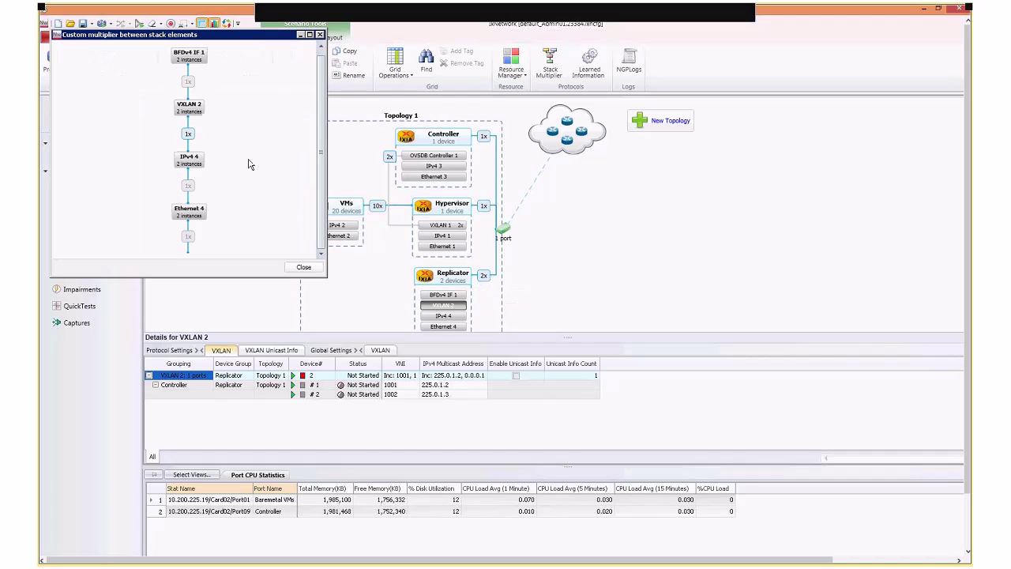
click(189, 135)
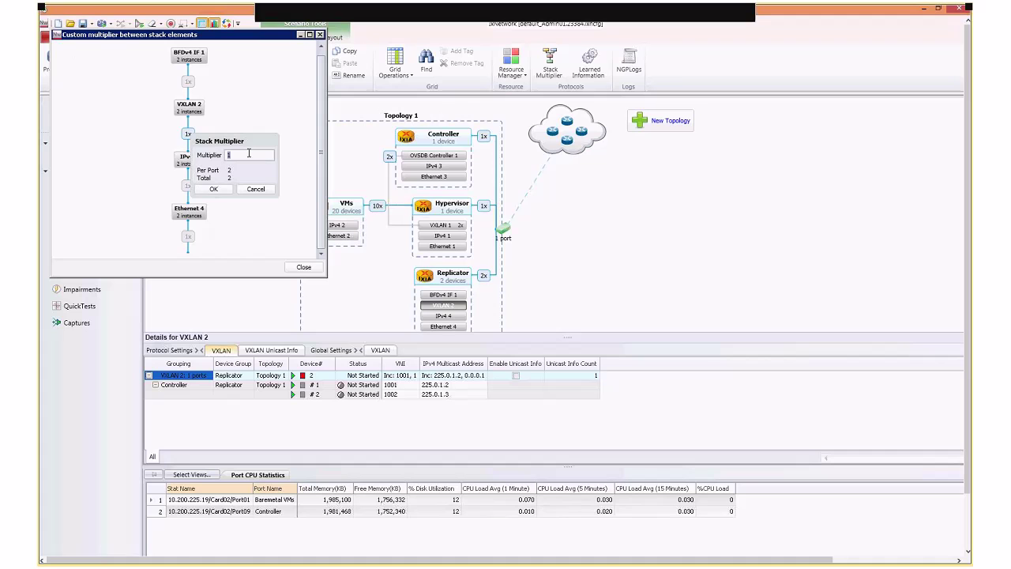
text(3)
click(215, 190)
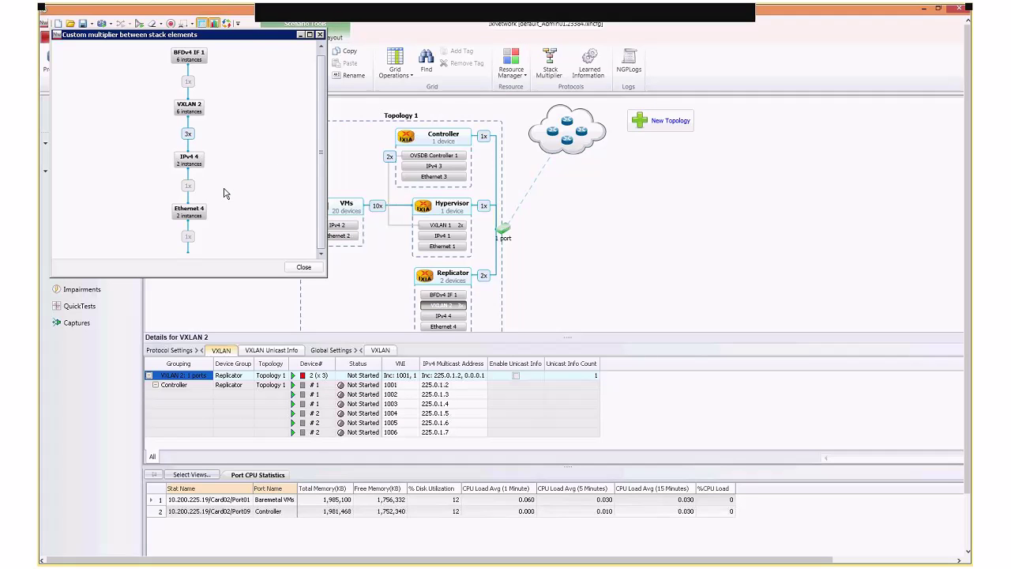
click(303, 266)
Step: Change the VNI of the Replicator's VXLAN to a custom pattern starting at 4999
click(414, 377)
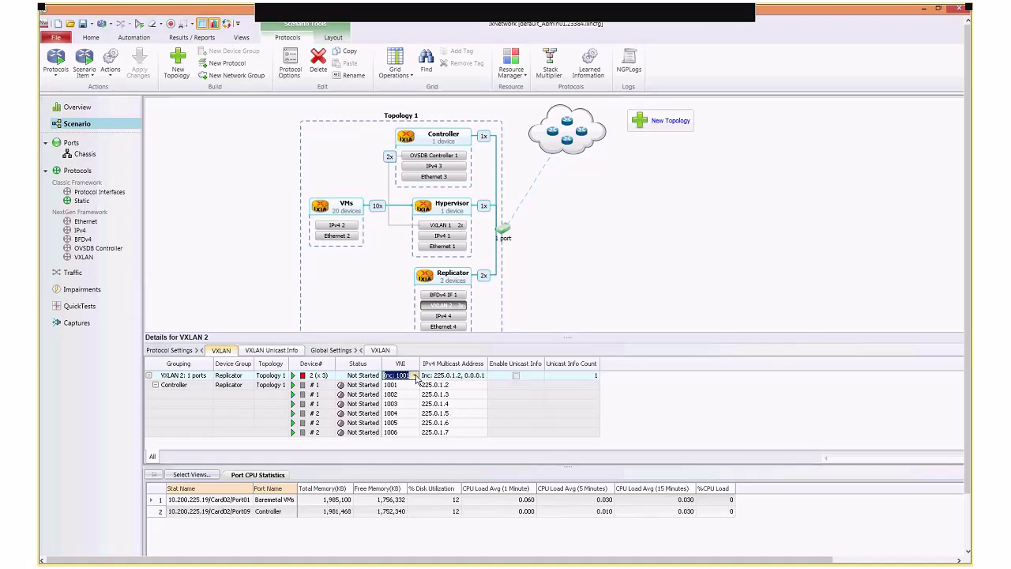
click(415, 376)
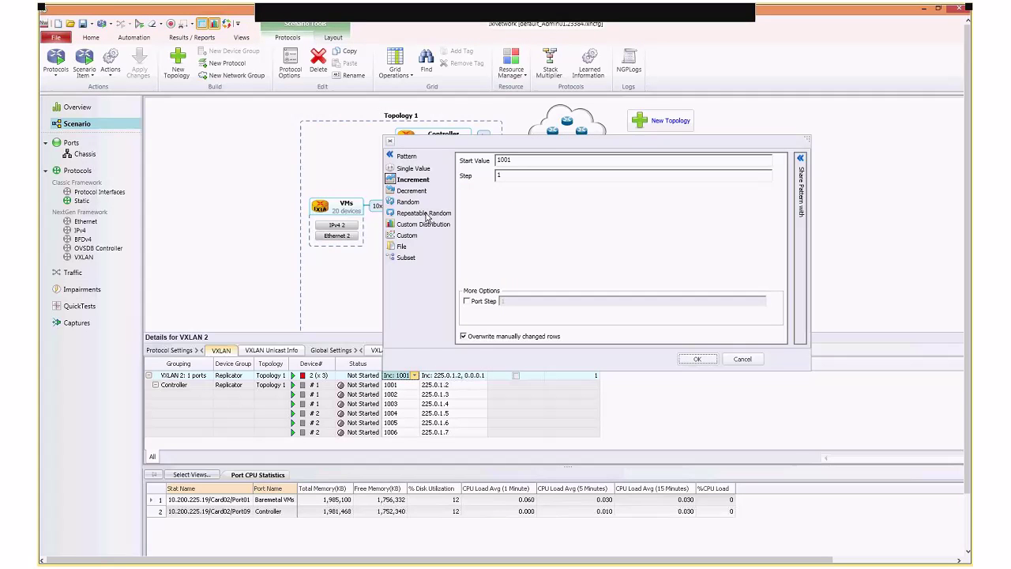
click(408, 235)
drag(538, 182, 499, 183)
text(4999)
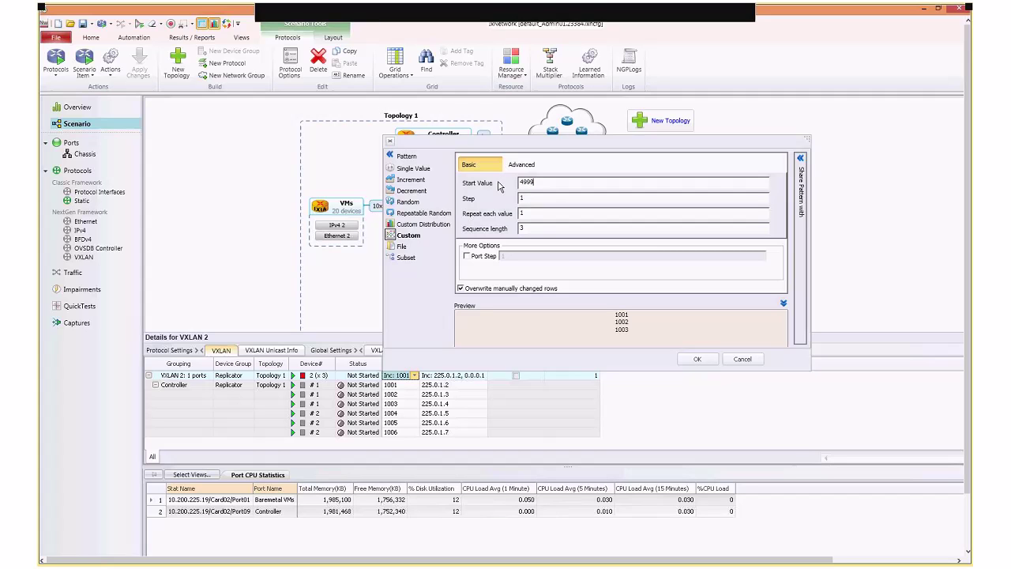
click(702, 362)
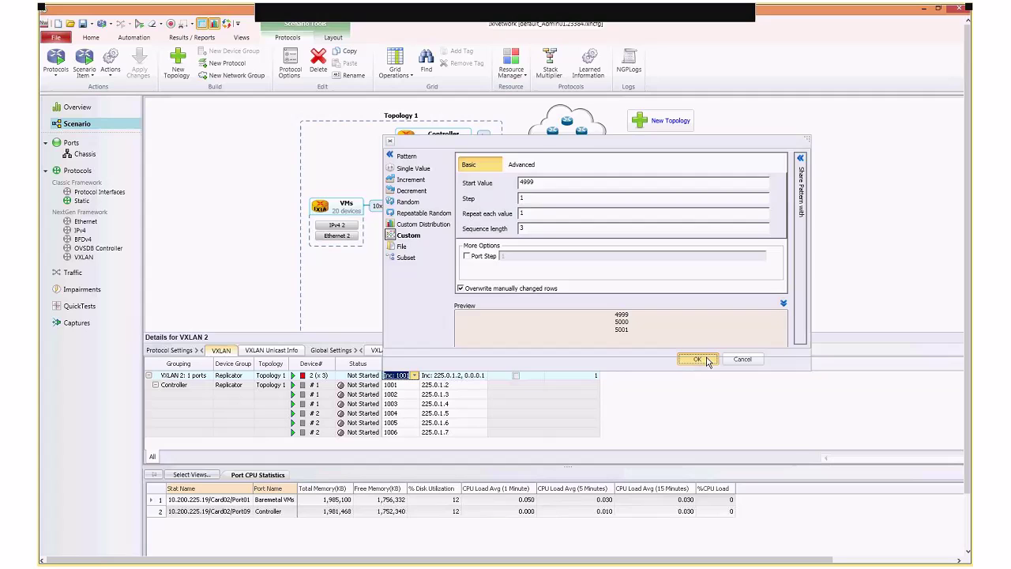
Step: Override the first VNI of each of the two Replicator devices with 0
click(401, 386)
text(0)
click(401, 416)
text(0)
key(Return)
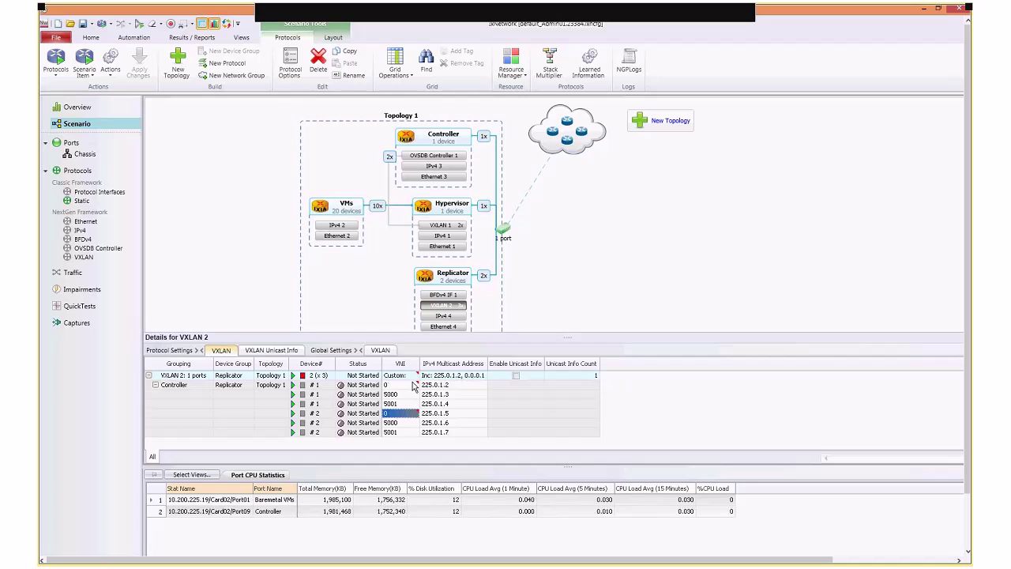
Step: Enable Aggregate BFD Session on the Replicator's BFDv4 interface and enable OVSDB communication for its BFDv4 sessions
click(447, 303)
click(446, 297)
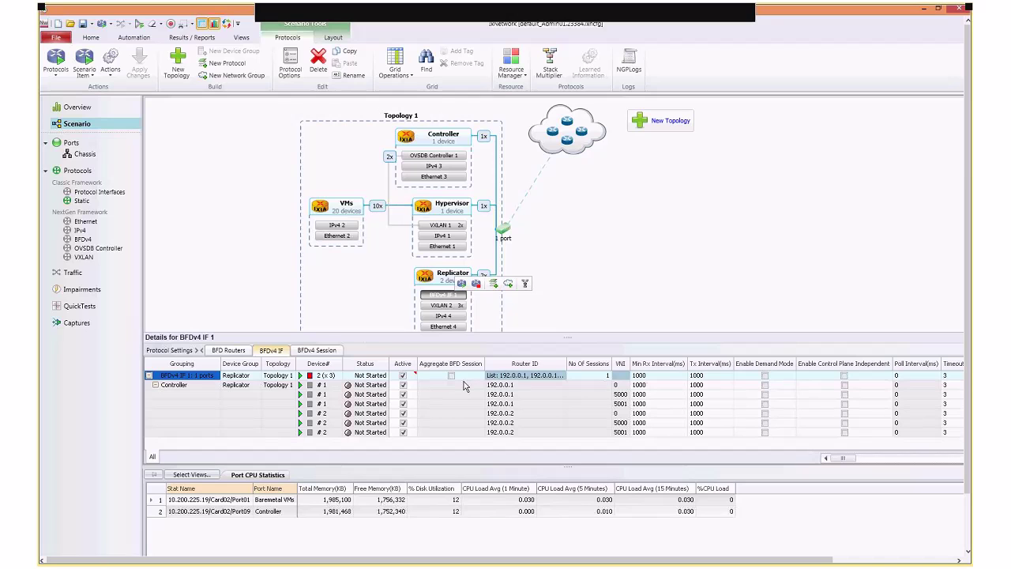
click(451, 376)
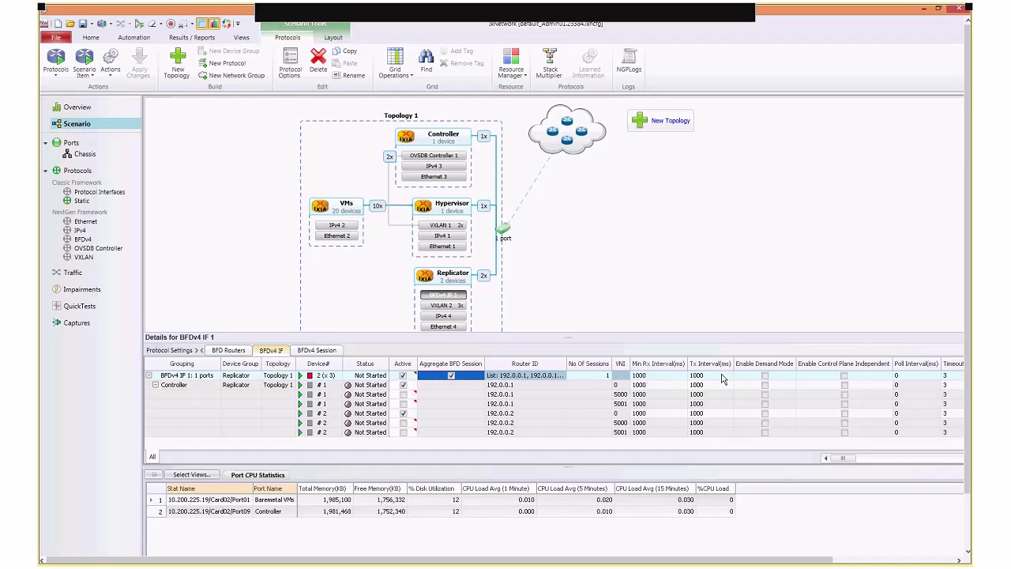
click(317, 353)
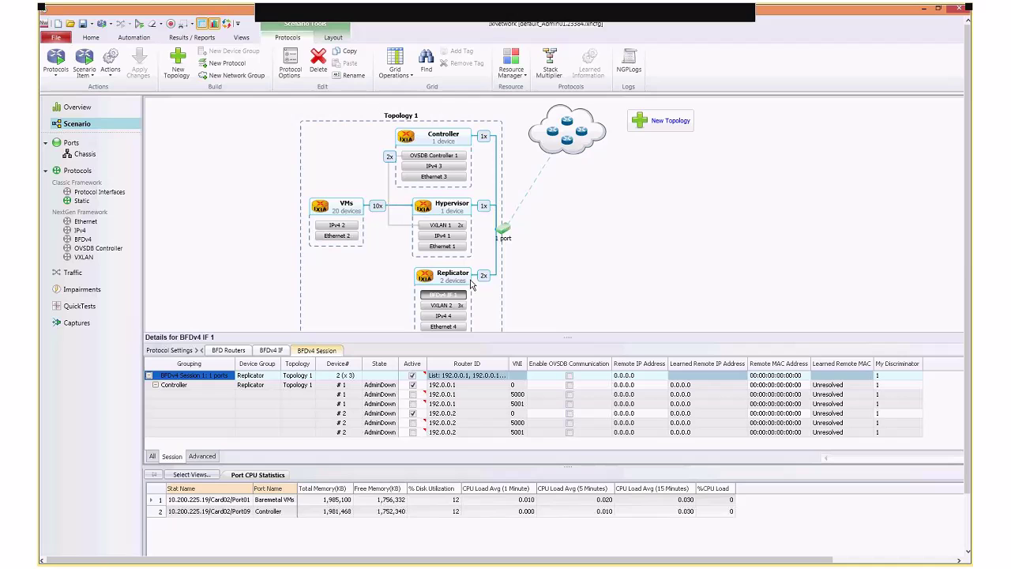
click(570, 376)
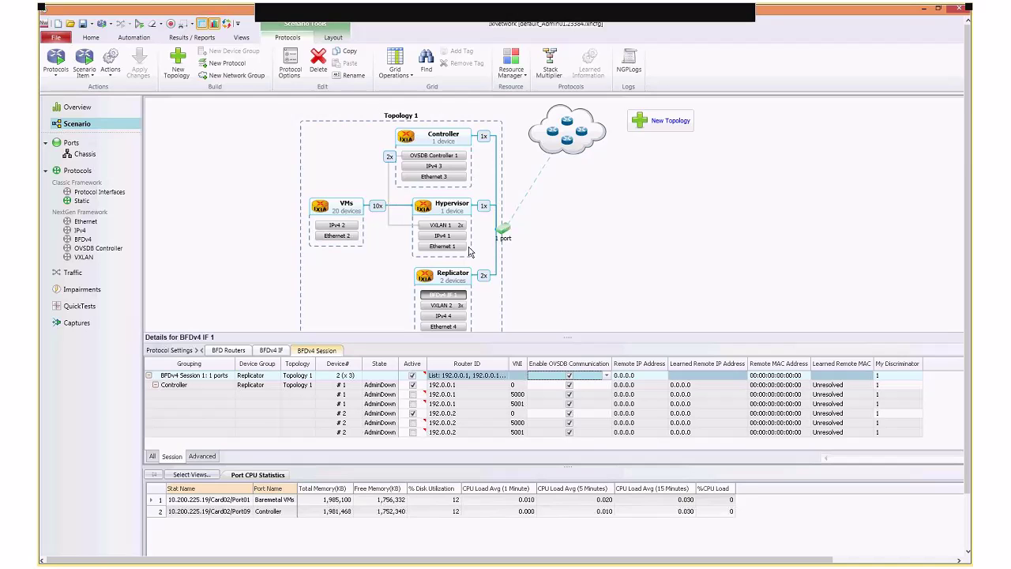
Step: Create a new topology on the Baremetal VMs port with the NextGen IPv4 protocol
click(662, 126)
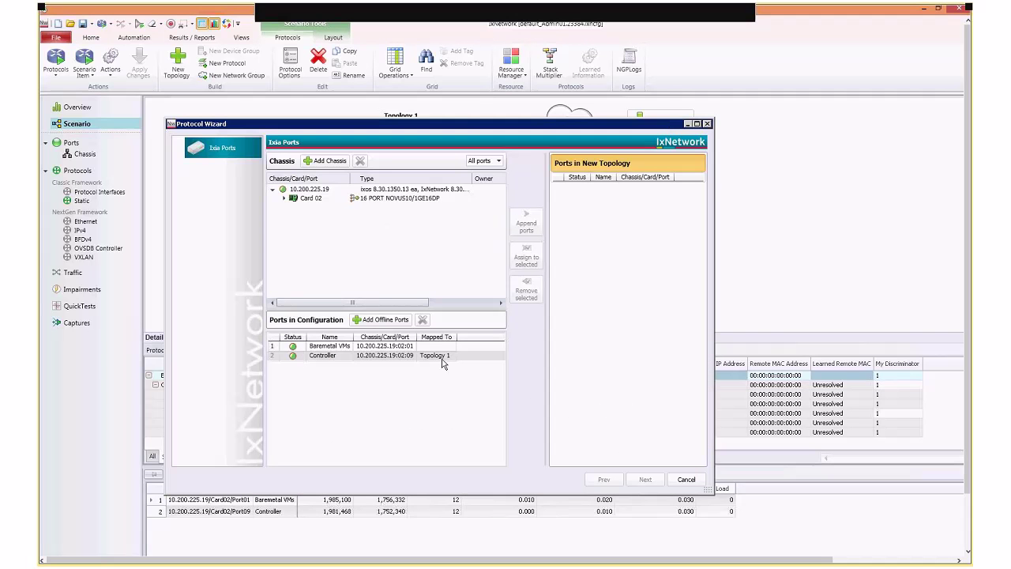
click(437, 347)
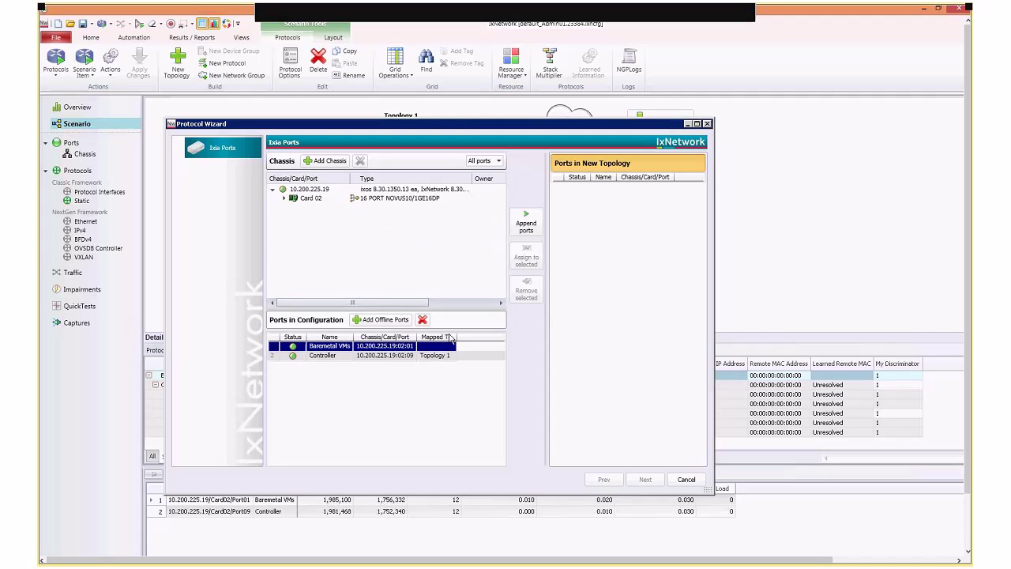
click(526, 222)
click(645, 479)
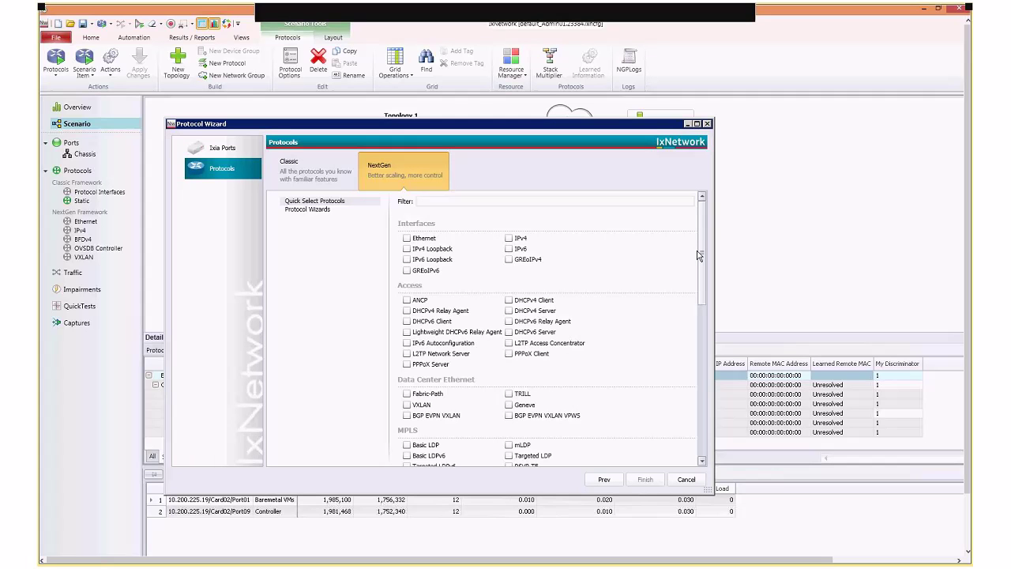
click(509, 238)
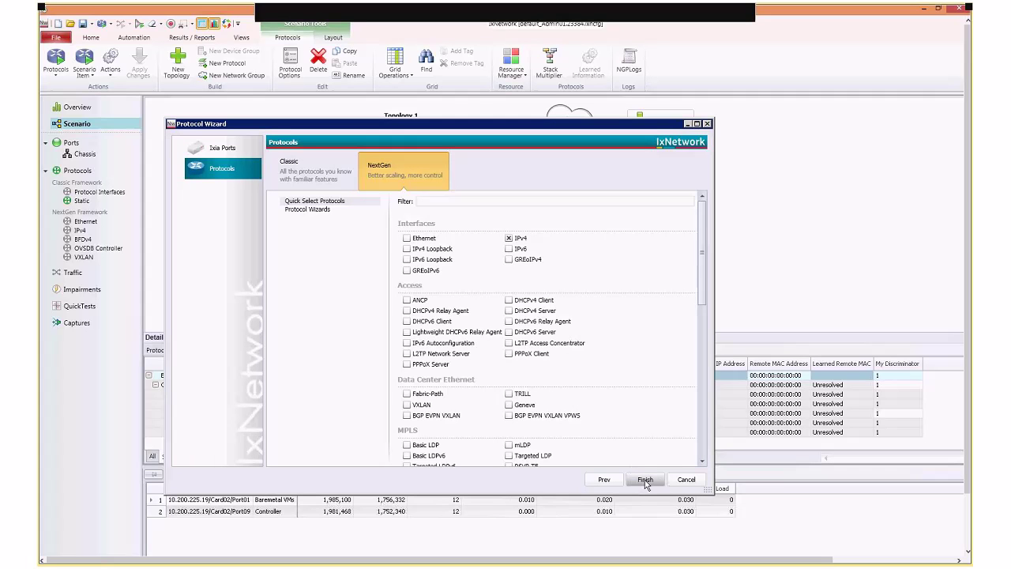
click(645, 479)
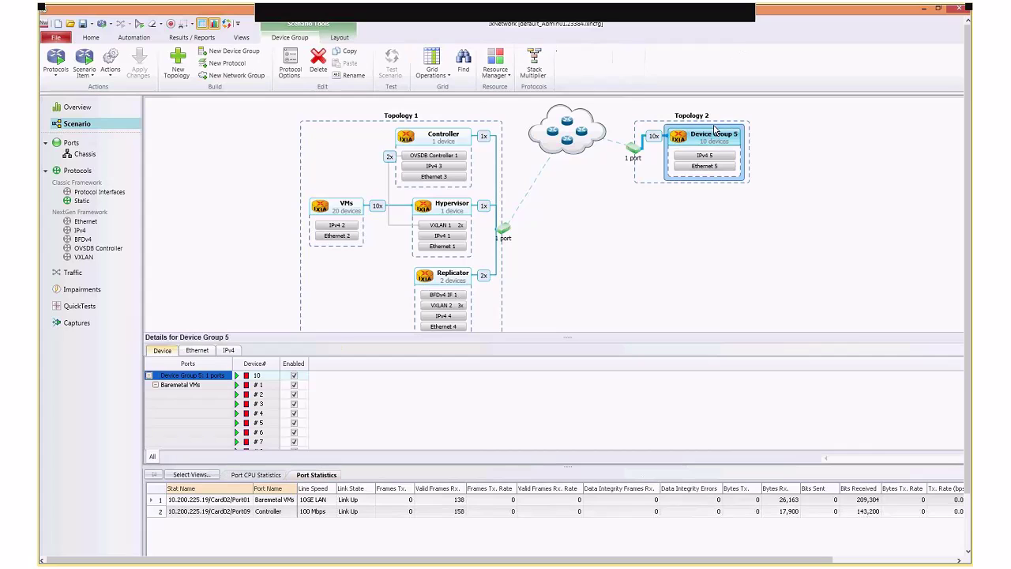
Step: Rename the device group in Topology 2 as Baremetal VMs
click(715, 135)
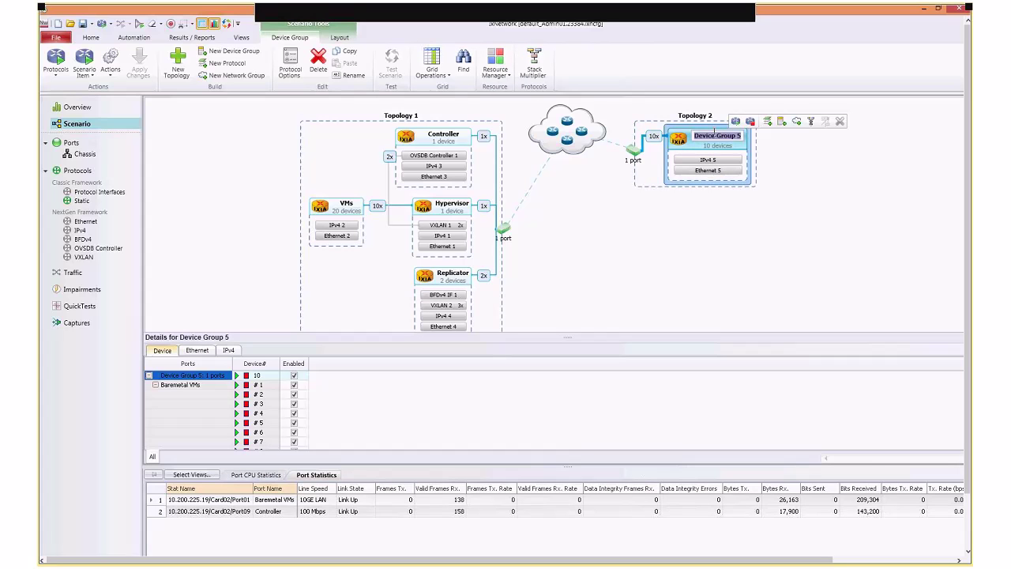
text(AB)
key(BackSpace)
key(BackSpace)
text(BAremetal)
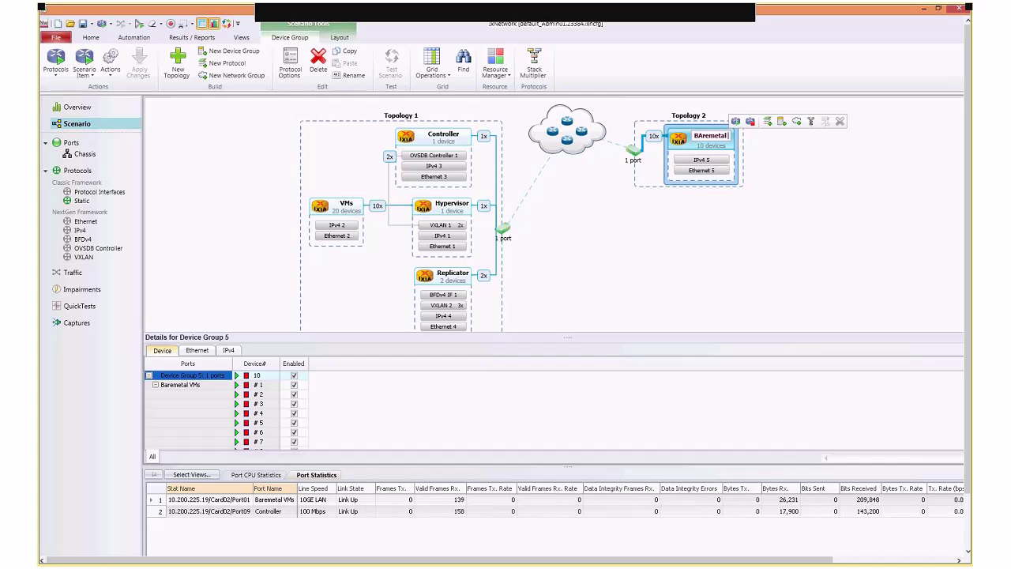
key(BackSpace)
key(BackSpace)
key(BackSpace)
key(BackSpace)
key(BackSpace)
key(BackSpace)
key(BackSpace)
key(BackSpace)
key(BackSpace)
key(BackSpace)
text(aremetal)
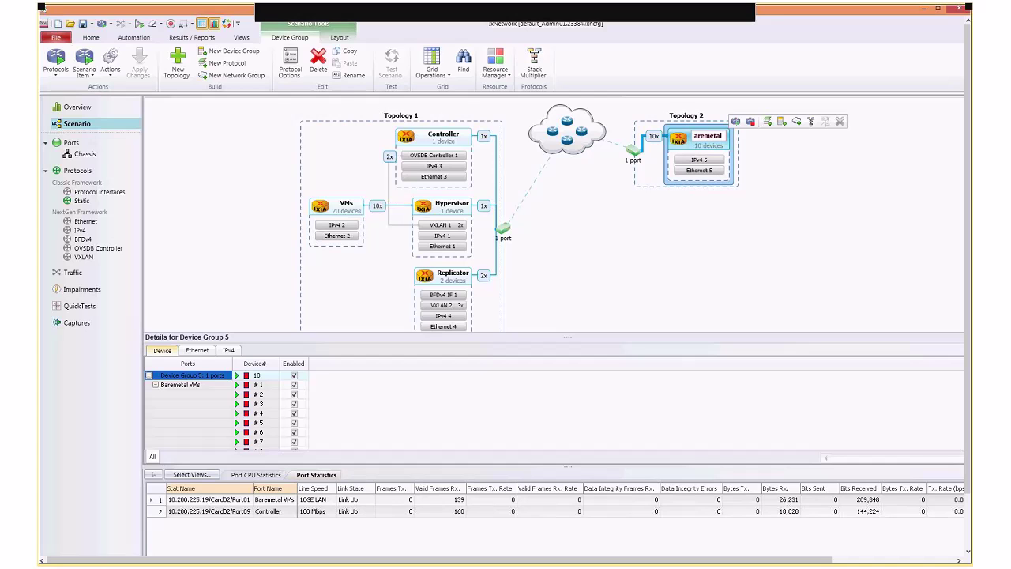
text( VMs)
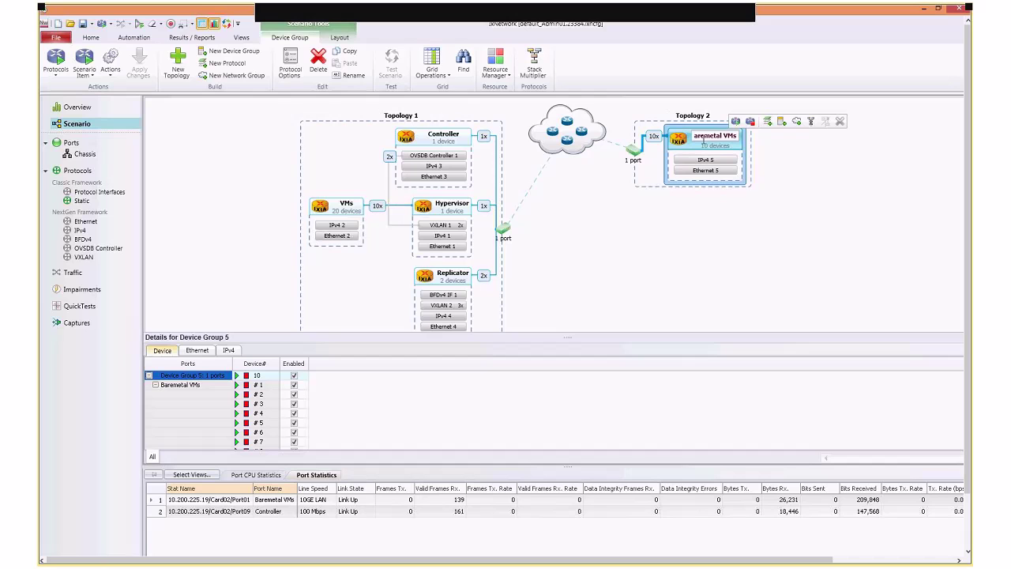
text(B)
key(Return)
Step: Set the device group multiplier of the Baremetal VMs group to 2
click(654, 137)
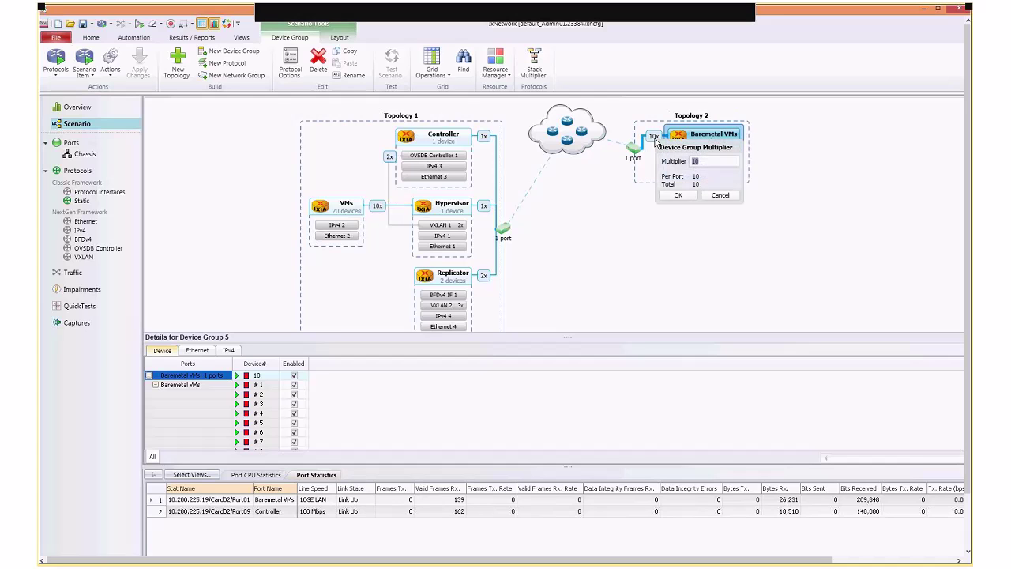
text(2)
click(678, 196)
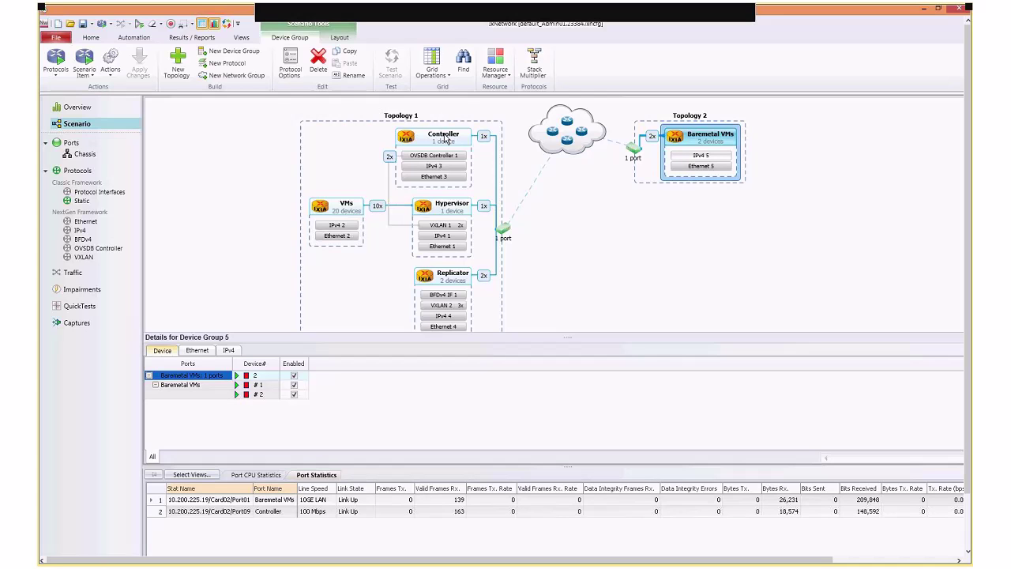
Step: Check the OVSDB controller's VLAN IDs, and enable VLANs on the Baremetal VMs Ethernet layer with VLAN IDs incrementing from 1000 by 1
mouse_move(455, 158)
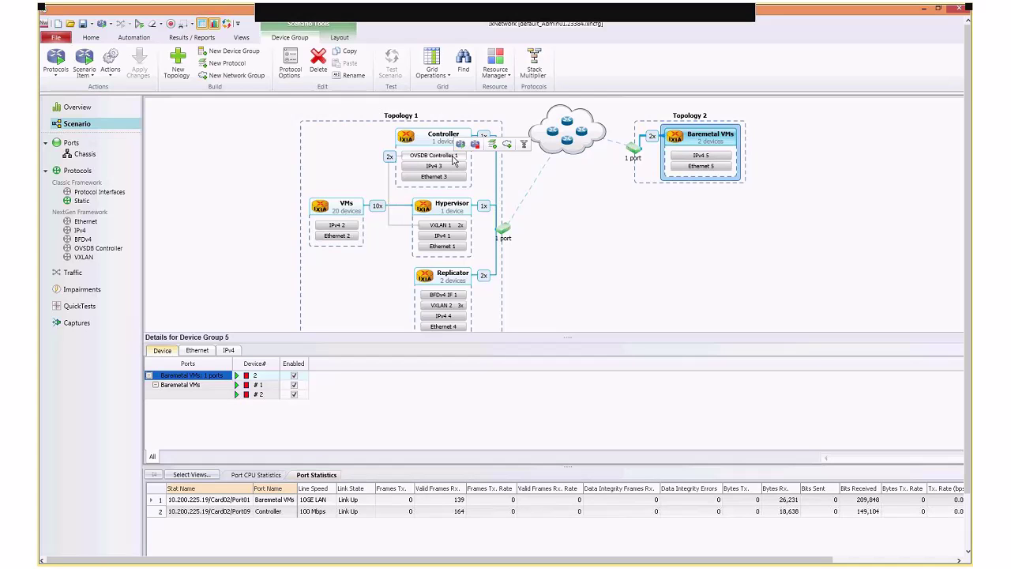
click(454, 157)
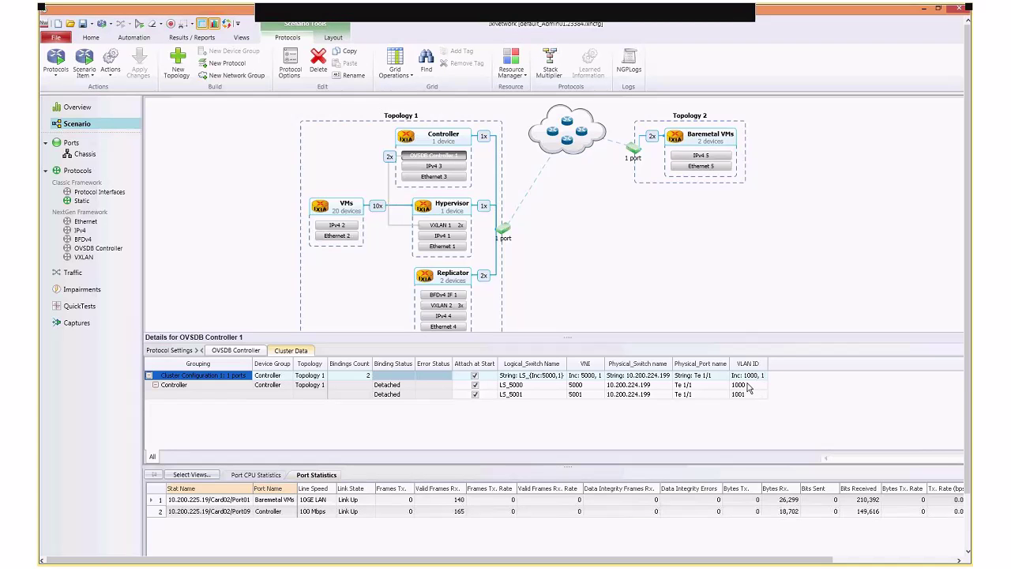
click(703, 167)
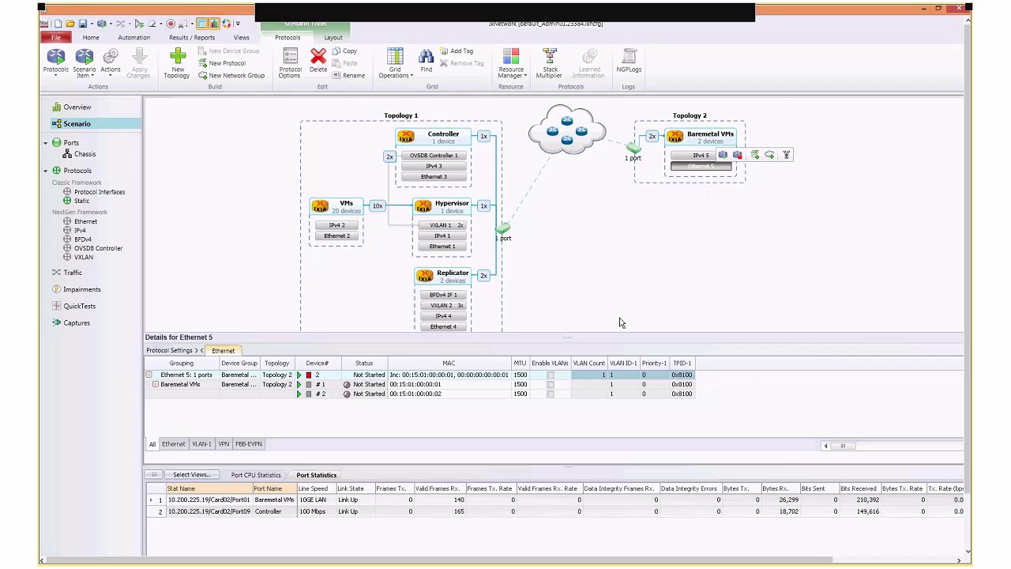
click(551, 374)
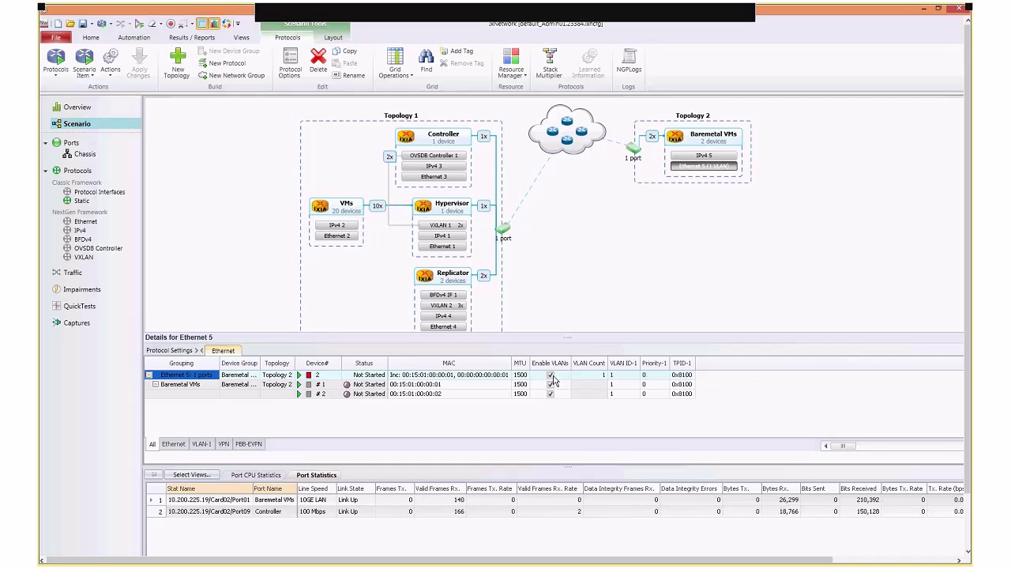
click(634, 375)
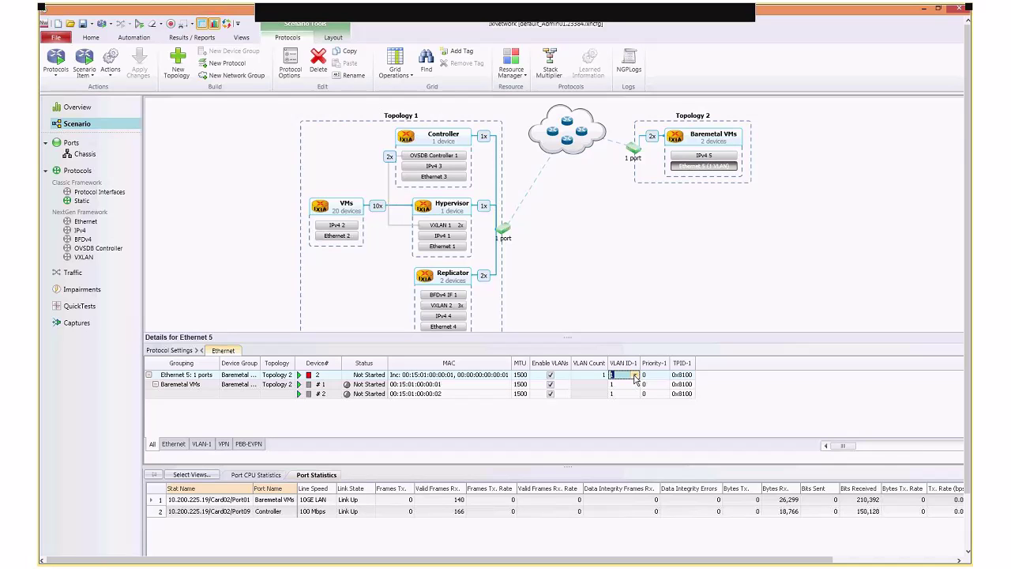
click(635, 376)
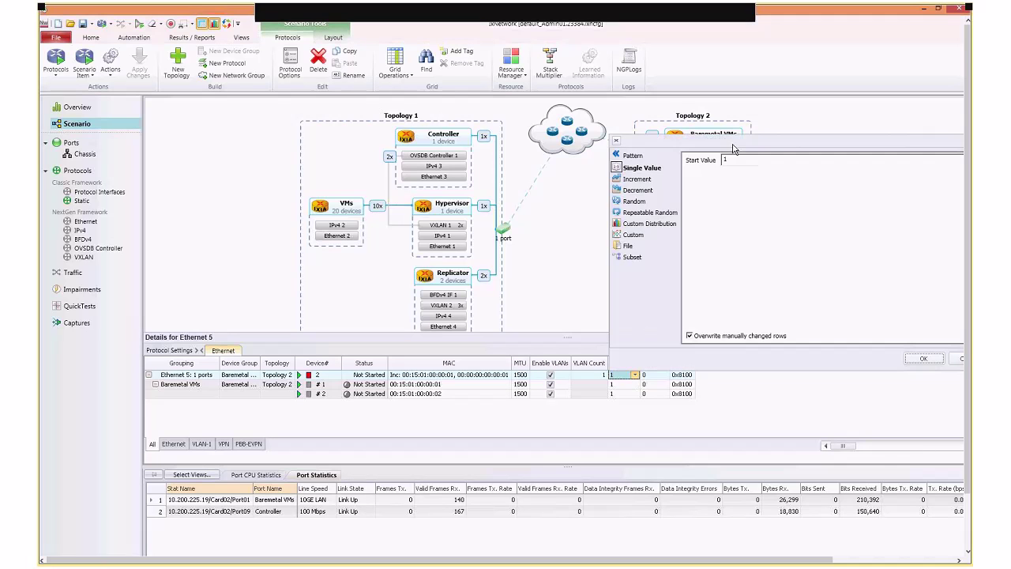
click(638, 179)
double_click(758, 160)
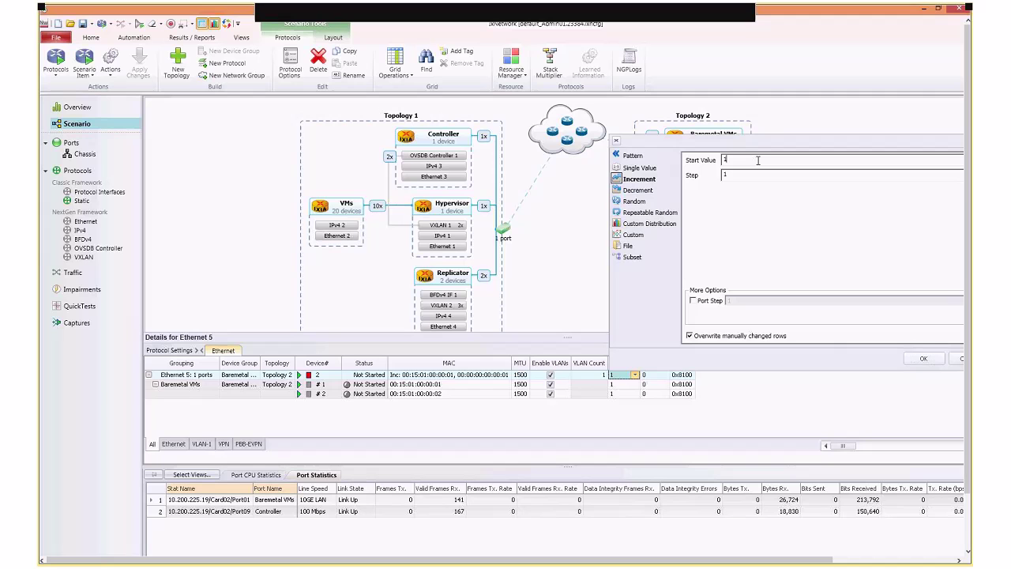
text(1000)
click(930, 359)
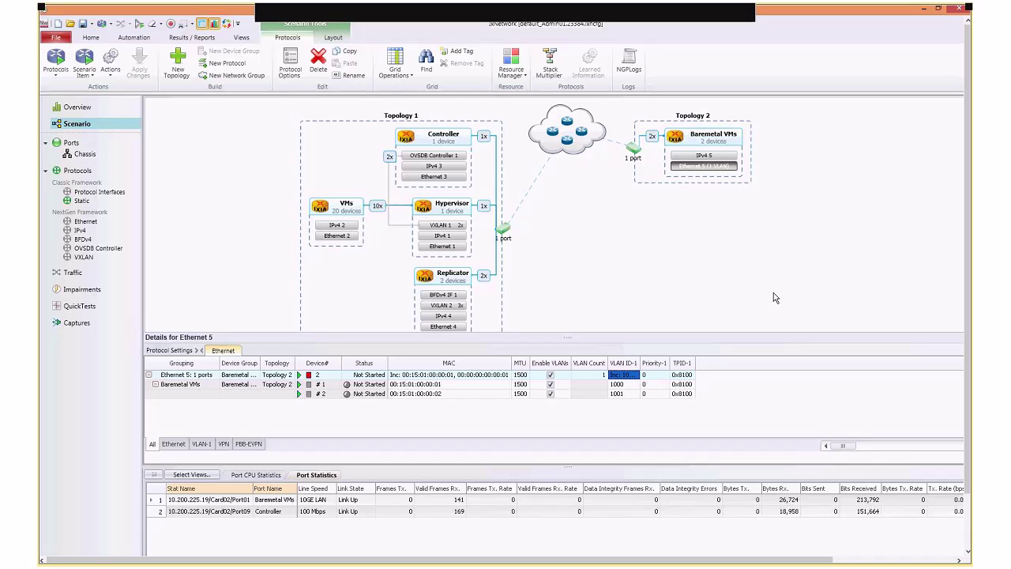
Step: Set the multiplier of the VMs device group behind the Hypervisor to 1 and disable Resolve Gateway on its IPv4 layer
click(703, 156)
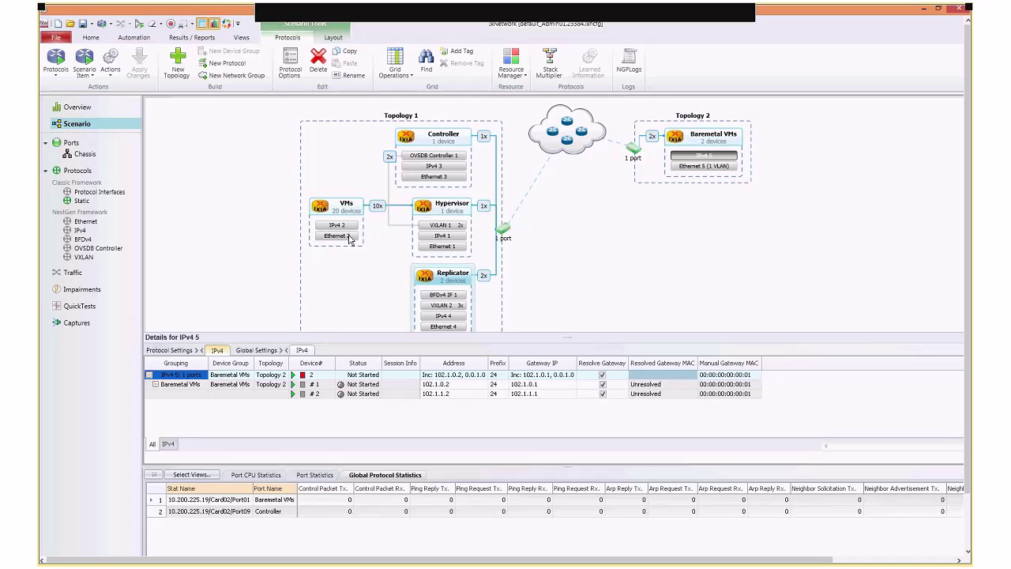
click(377, 206)
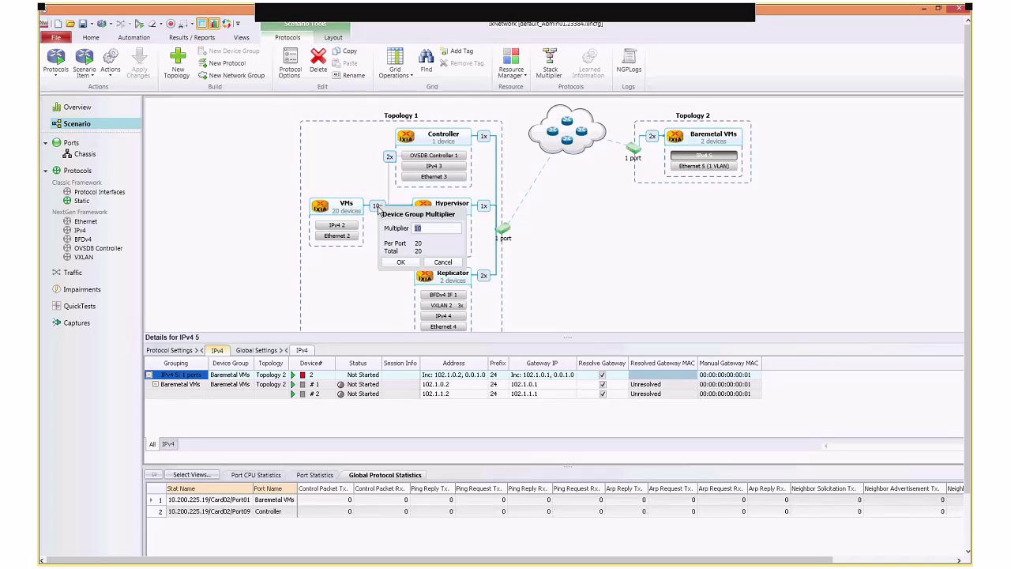
text(1)
click(399, 263)
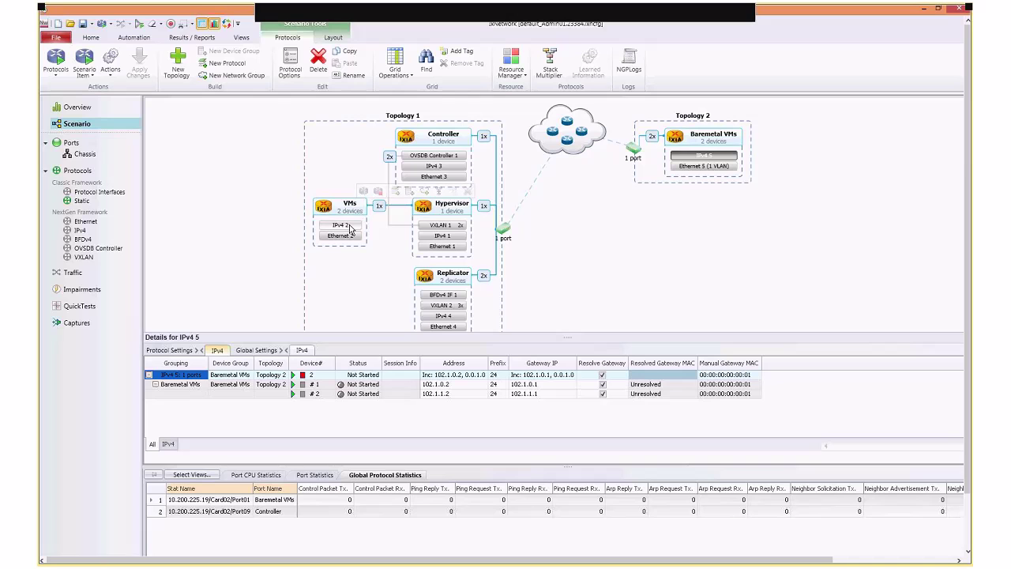
click(351, 227)
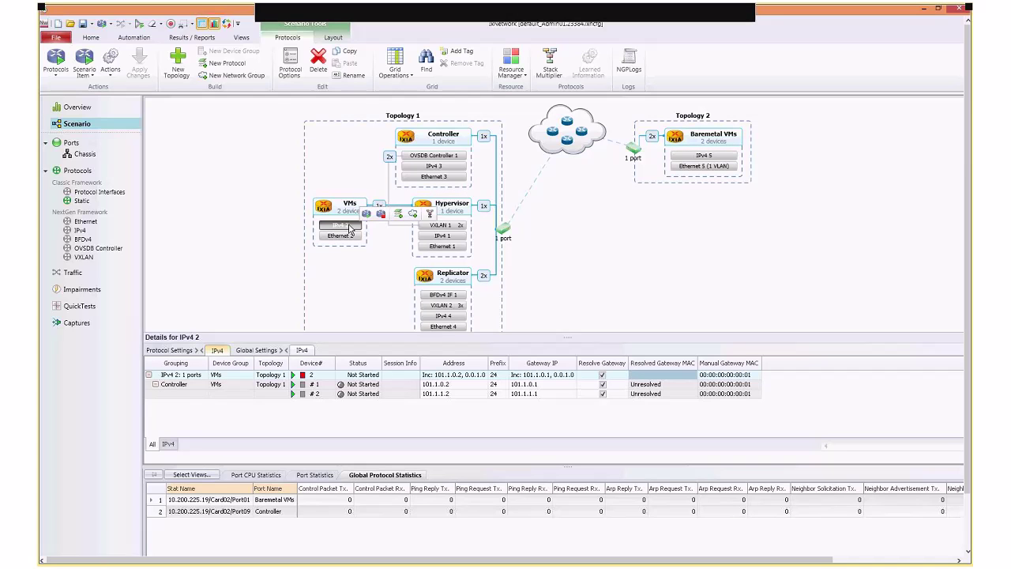
click(603, 376)
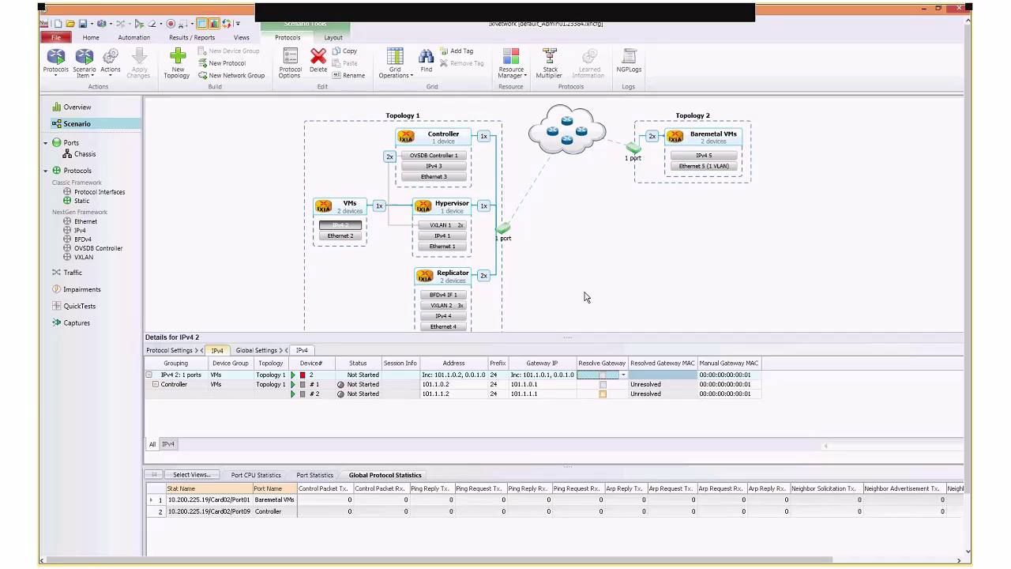
Step: Set the start value of the VMs' incrementing IPv4 address pattern to 102.1.0.1
click(484, 376)
click(484, 376)
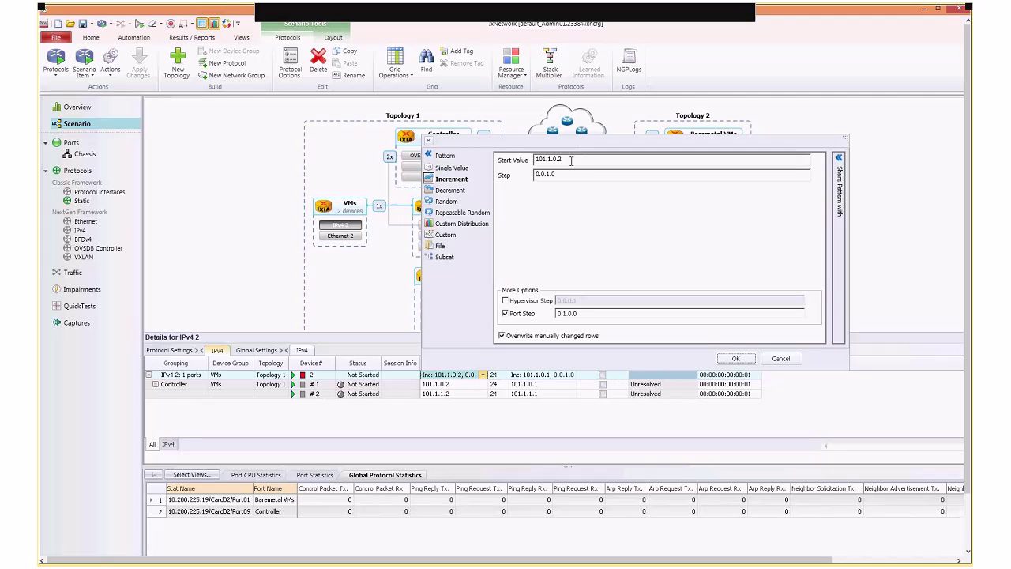
drag(571, 161, 524, 162)
text(102)
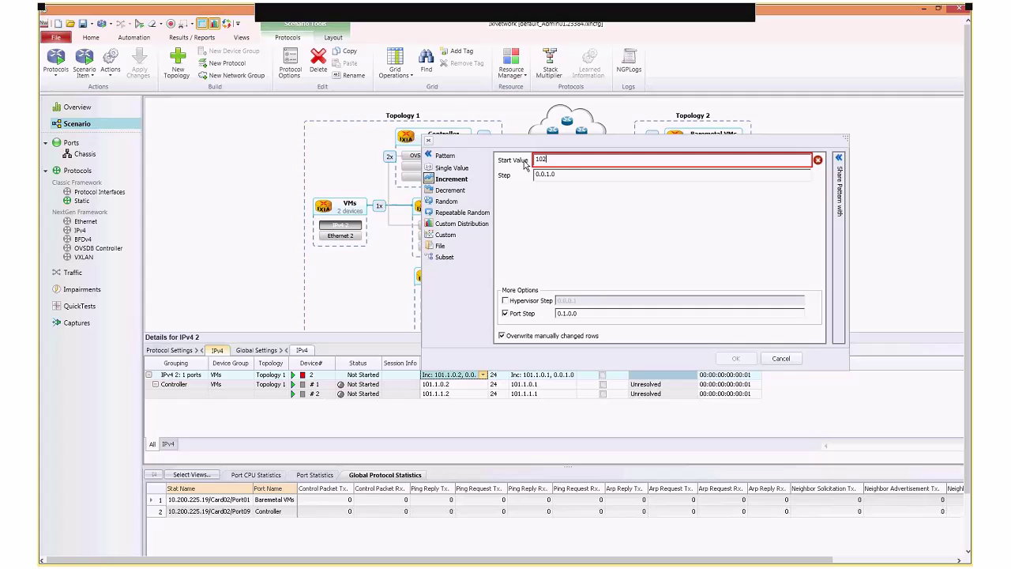
text(.1.0.1)
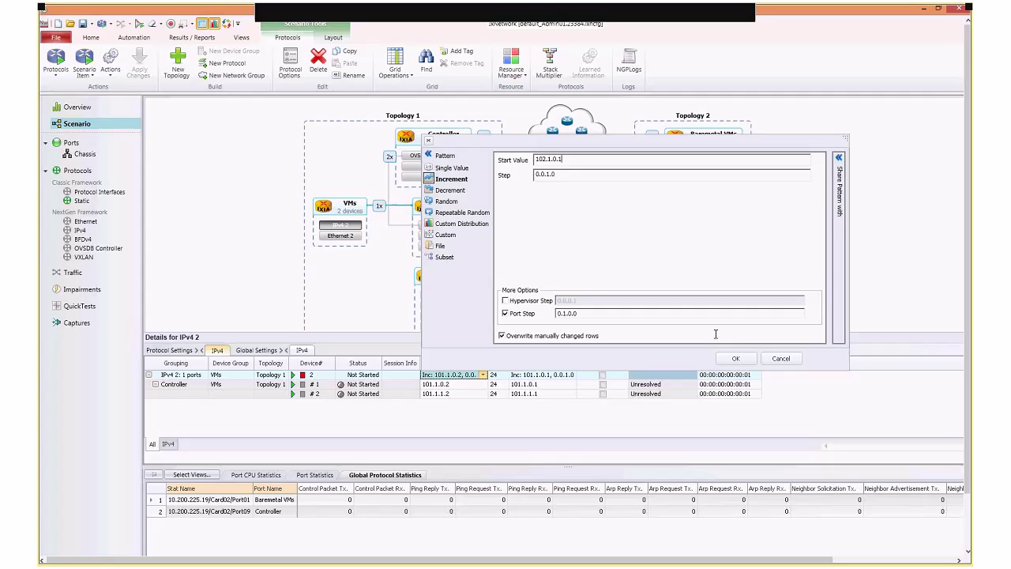
click(736, 359)
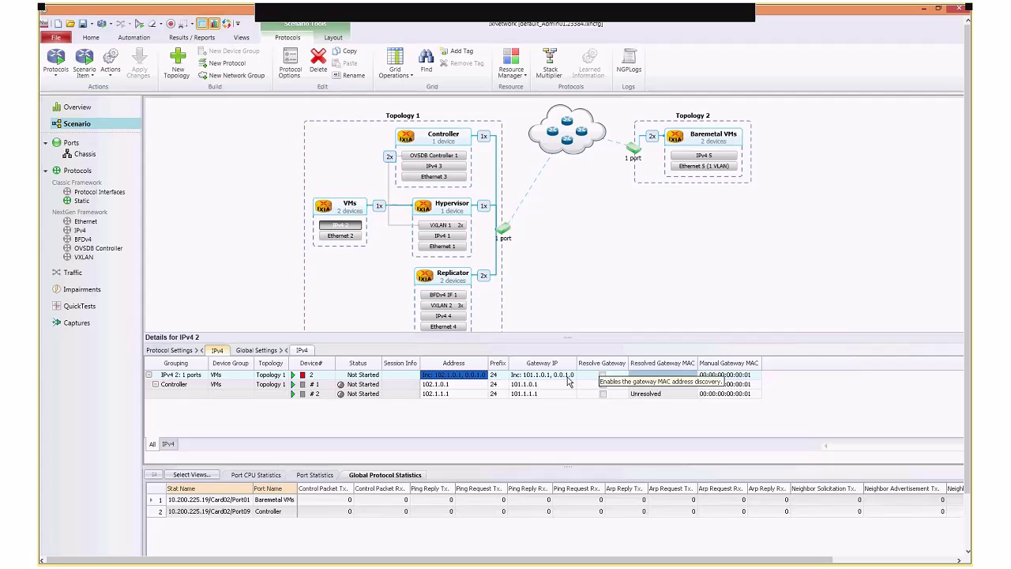
Step: Set the start value of the VMs' incrementing gateway IP pattern to 102.1.0.2
click(563, 375)
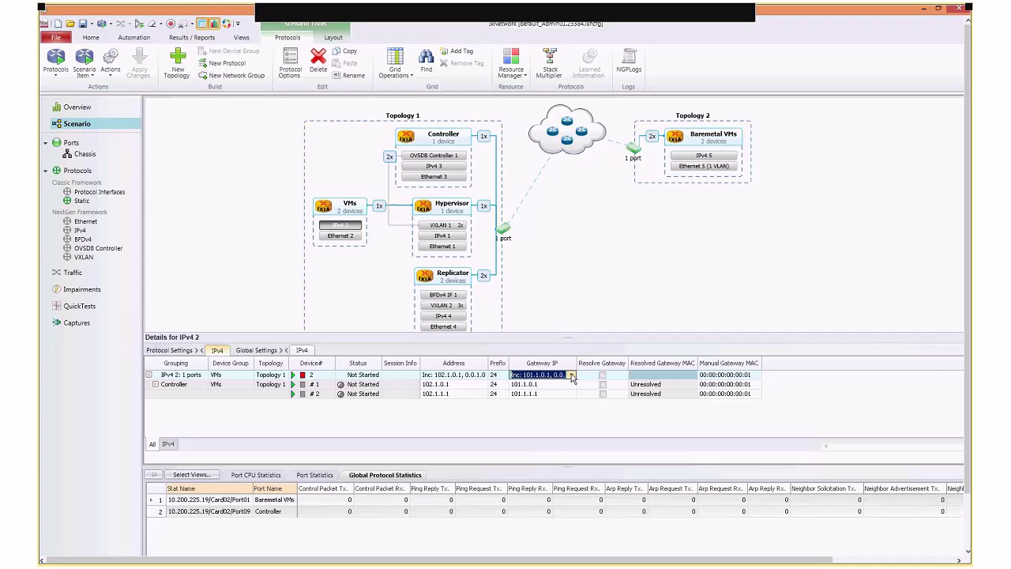
click(571, 374)
drag(649, 160, 615, 161)
text(102)
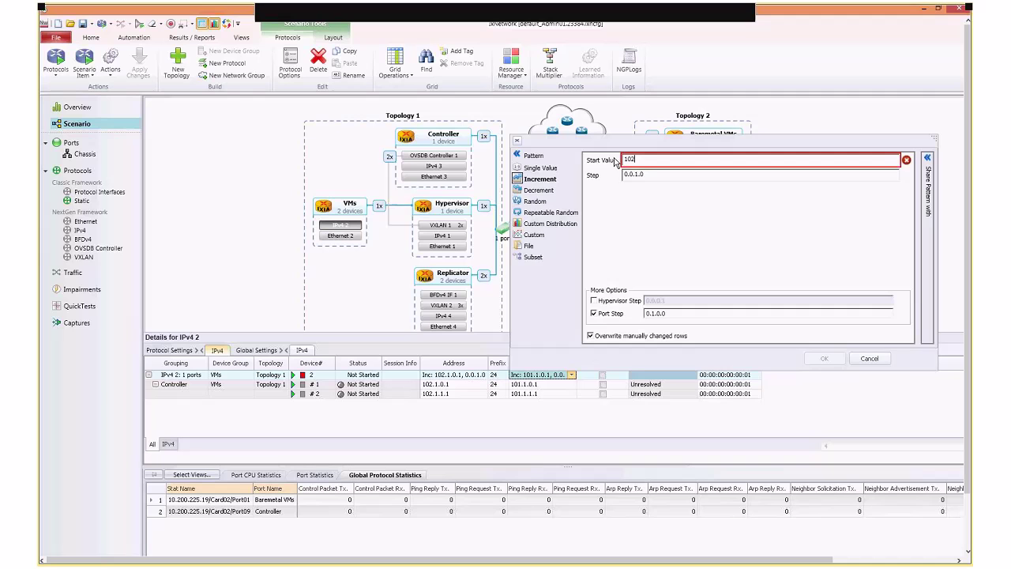
text(.1.0.2)
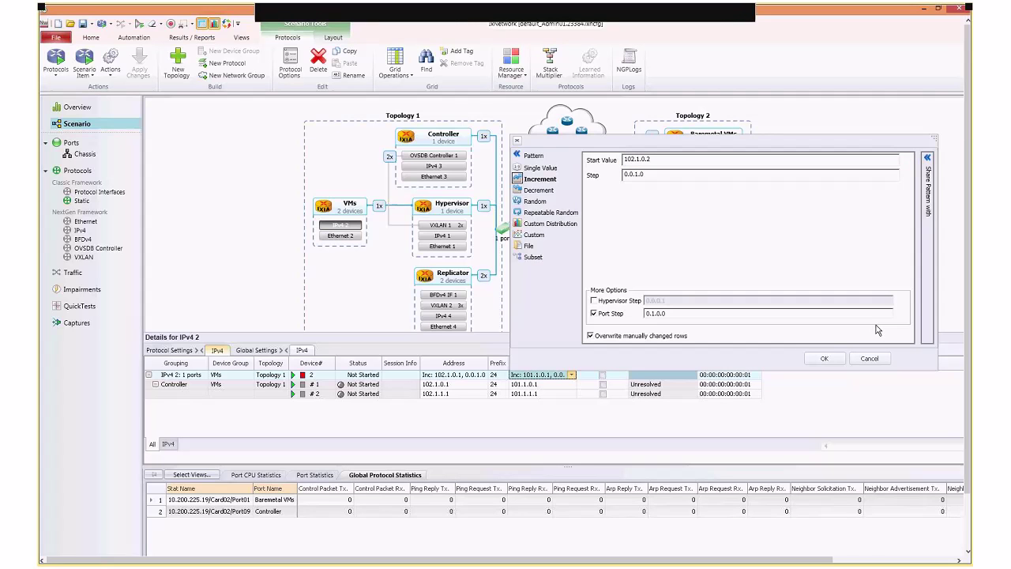
click(829, 360)
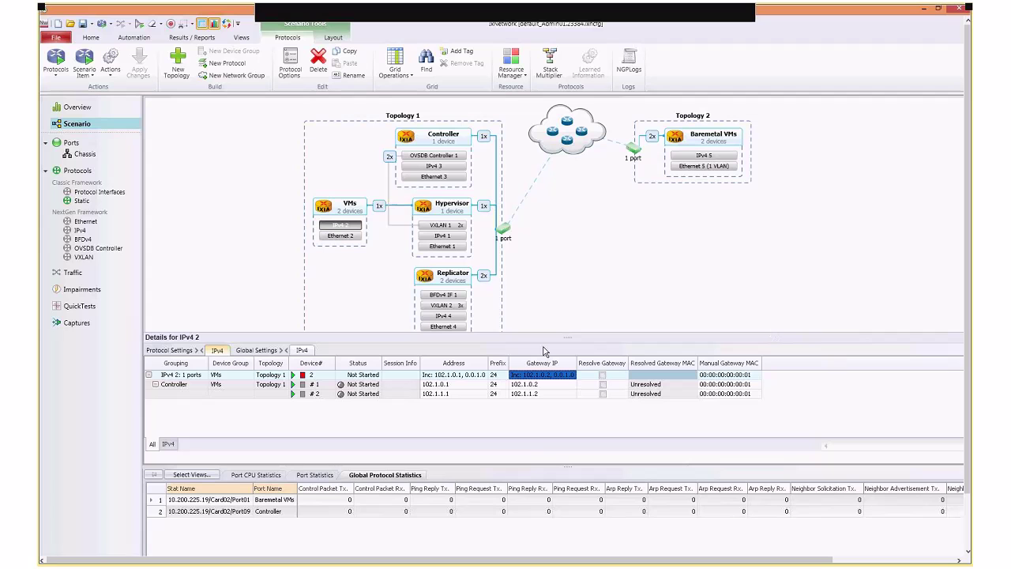
Step: Start the Controller device group and check the binding status in the OVSDB controller's cluster data
click(454, 157)
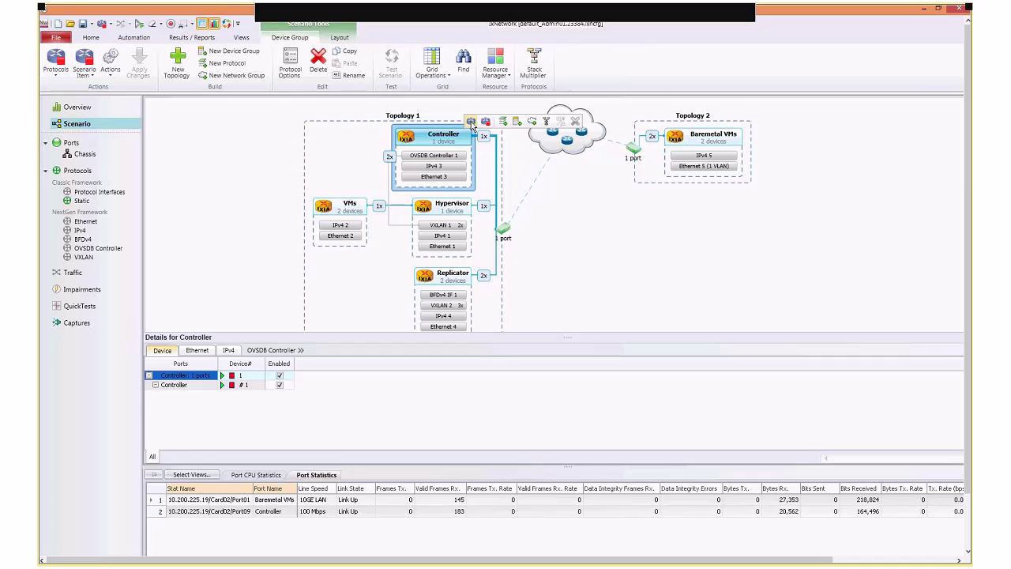
click(472, 123)
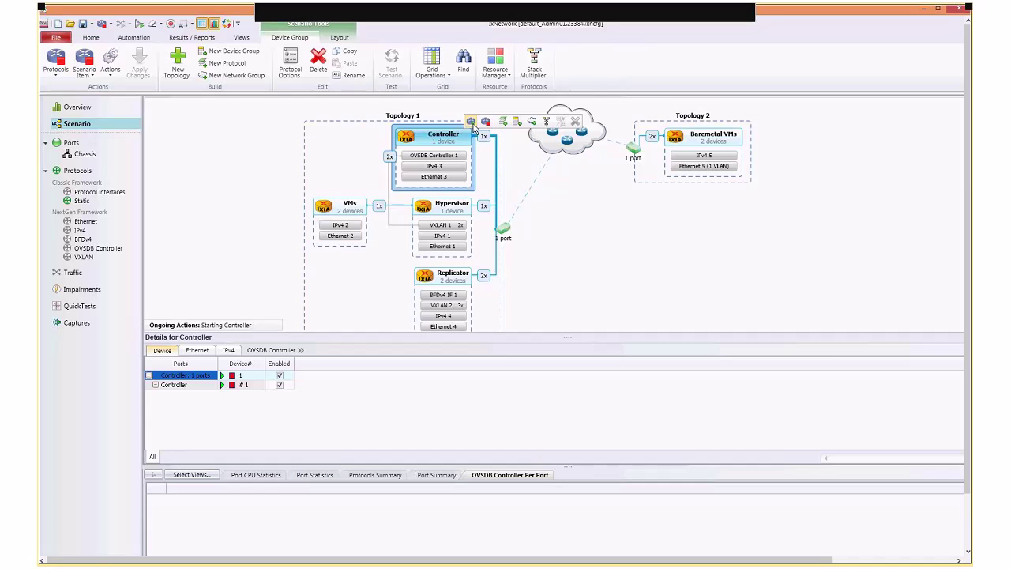
click(449, 161)
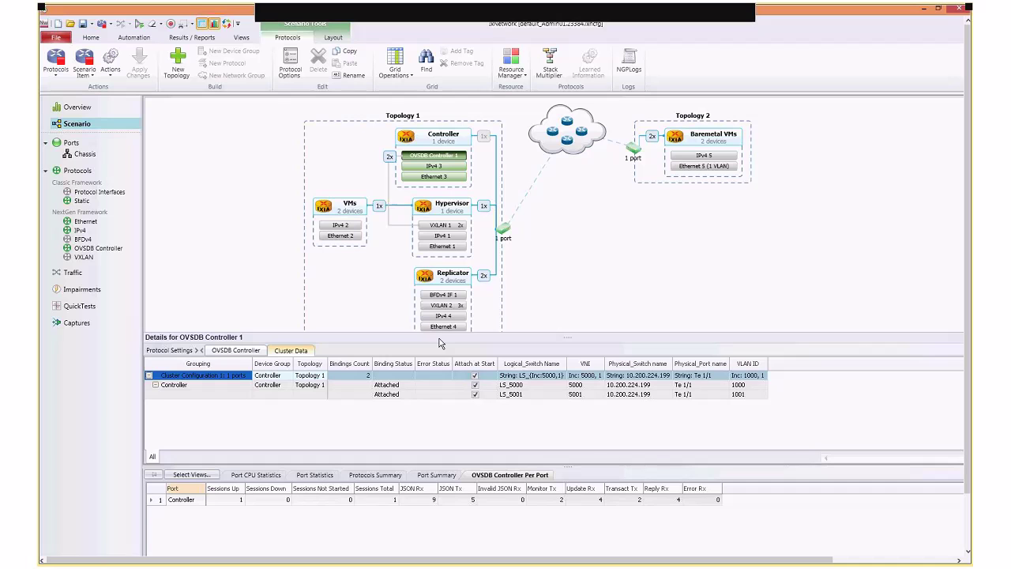
Step: Start the Hypervisor, VMs and Replicator device groups in Topology 1
click(347, 213)
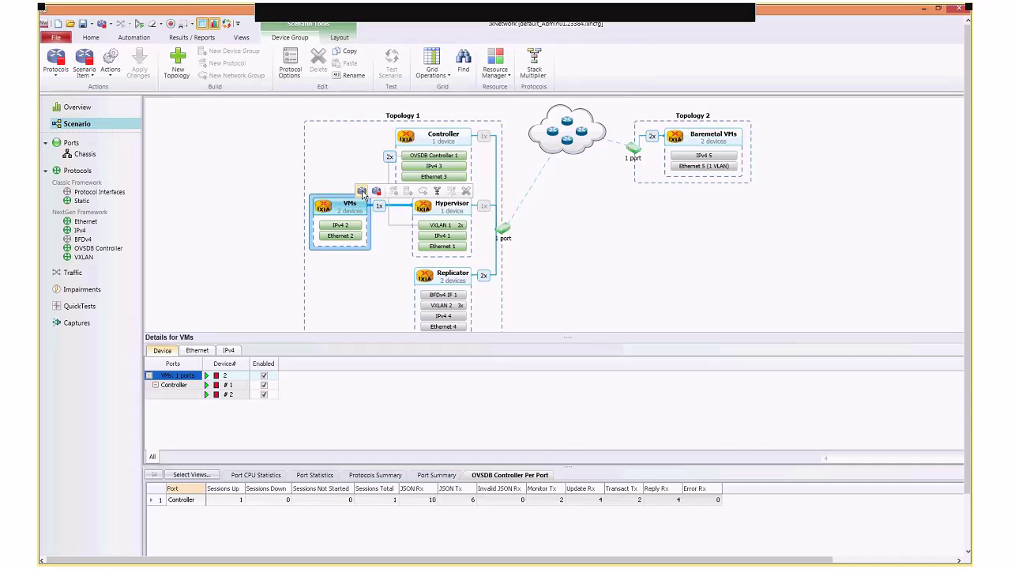
click(452, 280)
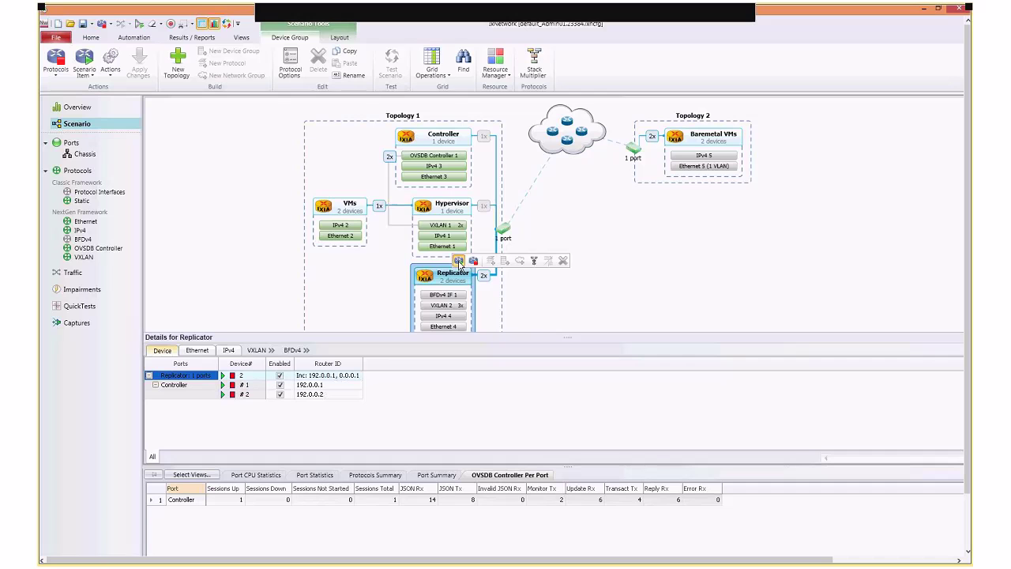
click(459, 262)
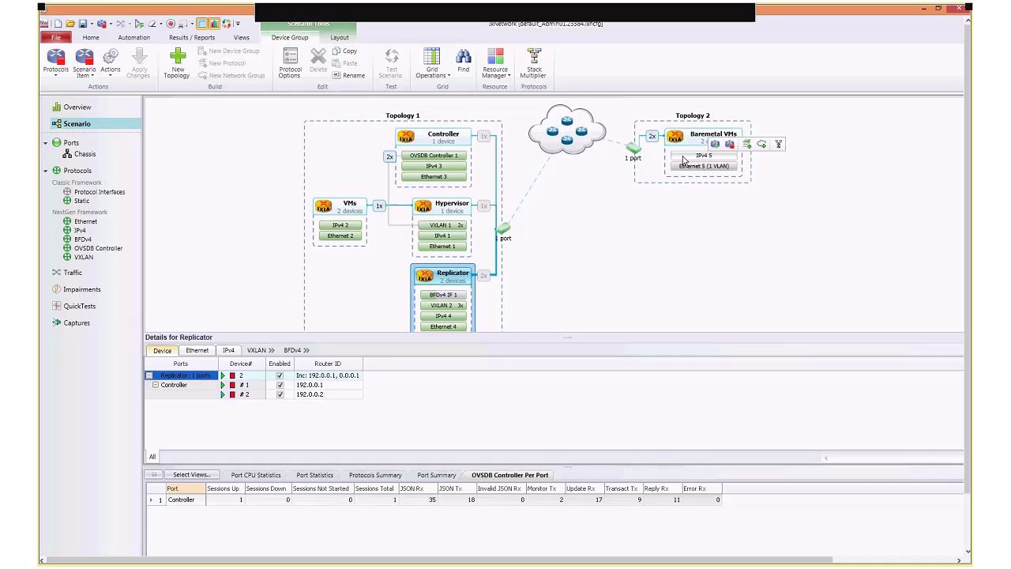
Step: Enable control packet capture on both the Baremetal VMs and Controller ports
click(79, 324)
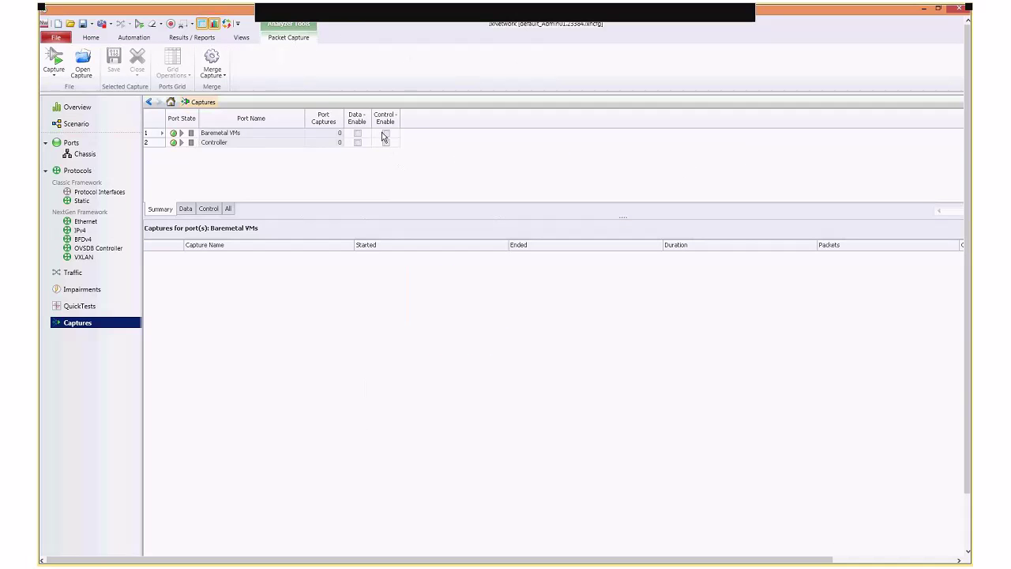
click(387, 132)
click(386, 143)
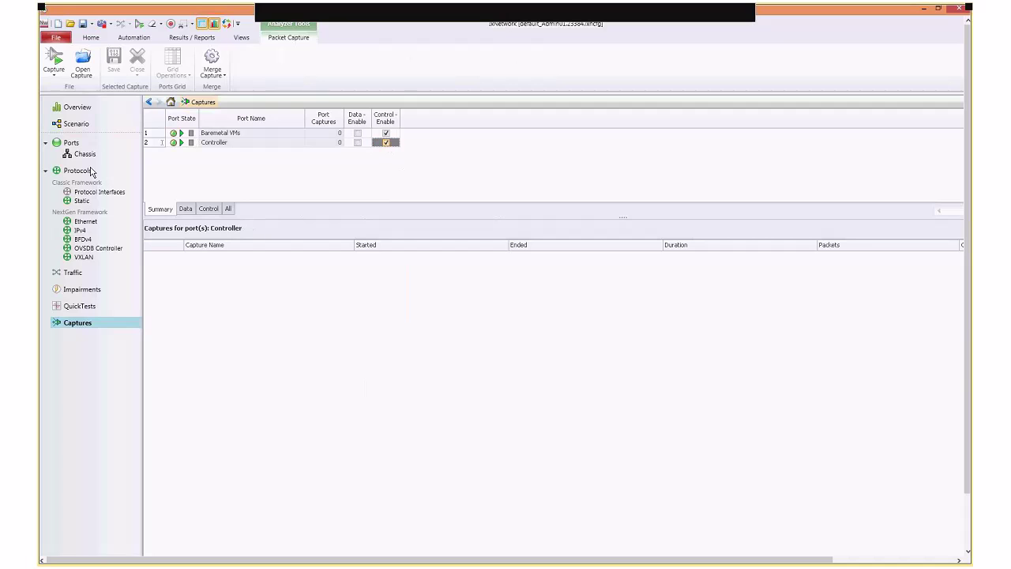
Step: With control packet capture running, start the Baremetal VMs device group in Topology 2 and check its IPv4 session status
click(77, 124)
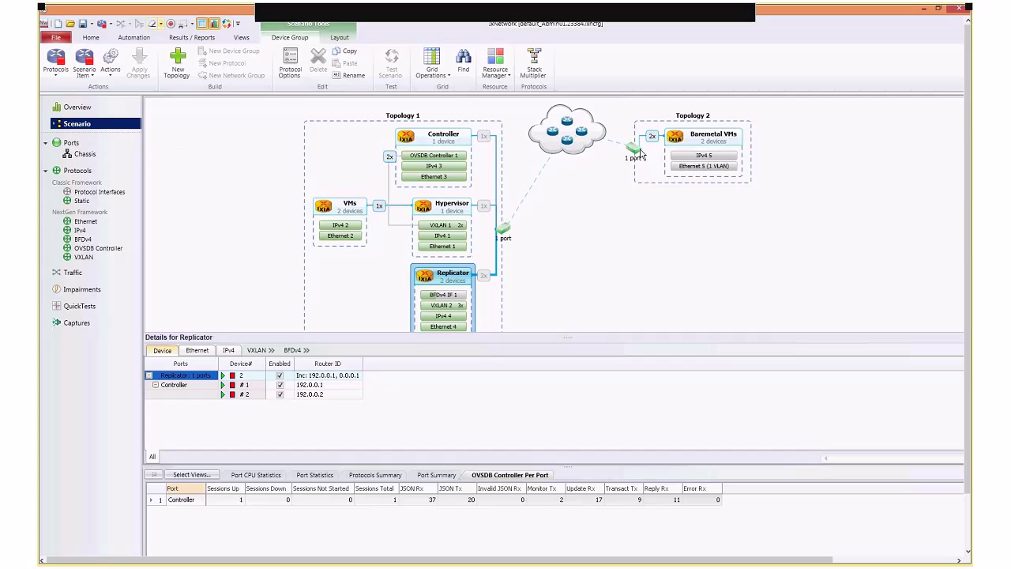
click(714, 140)
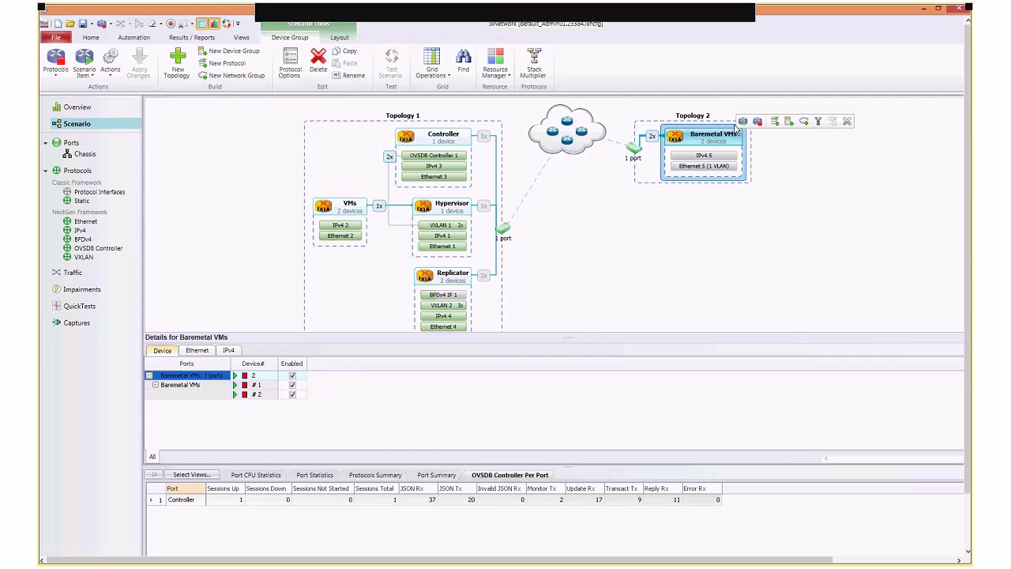
click(744, 122)
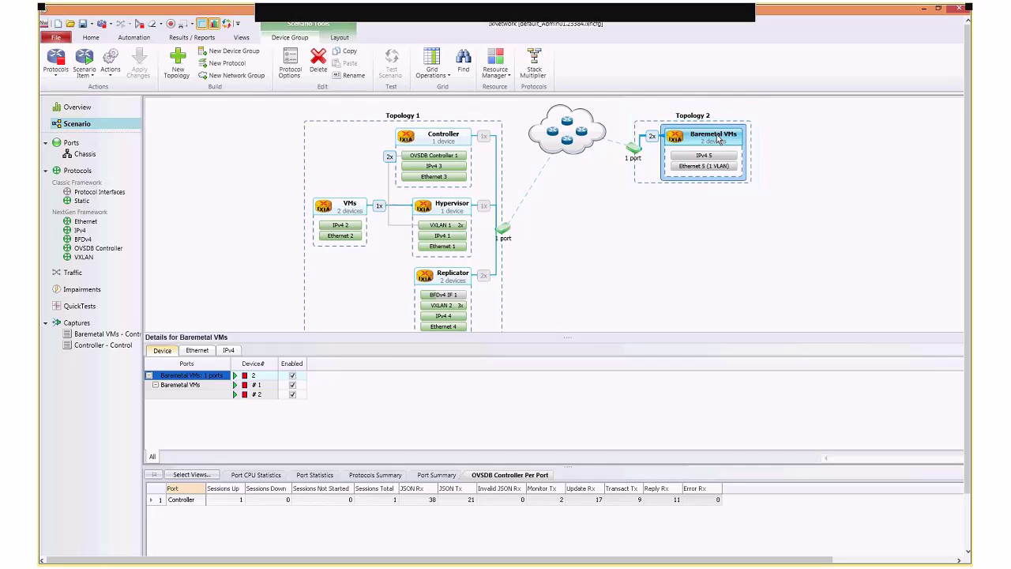
click(740, 123)
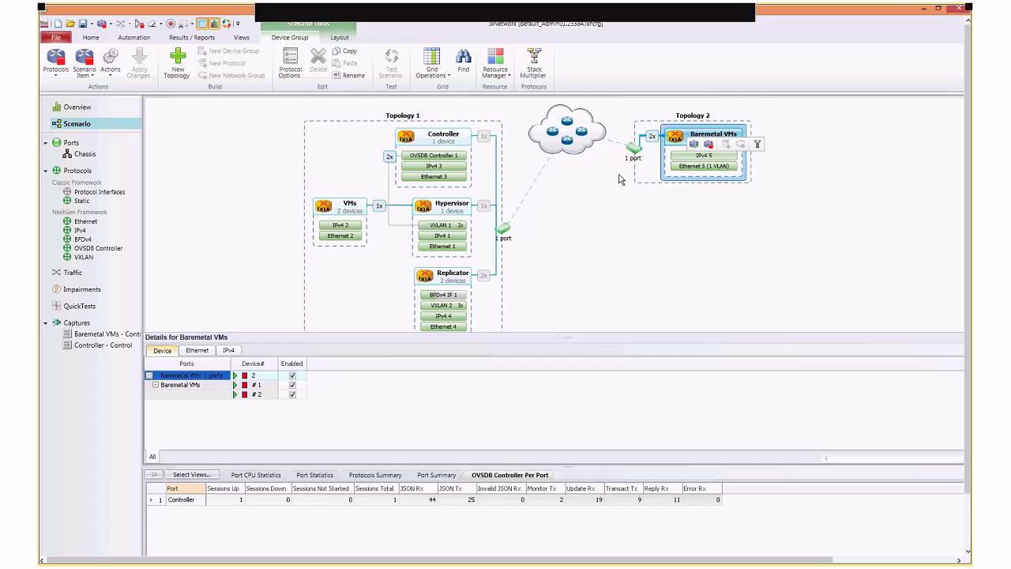
click(686, 158)
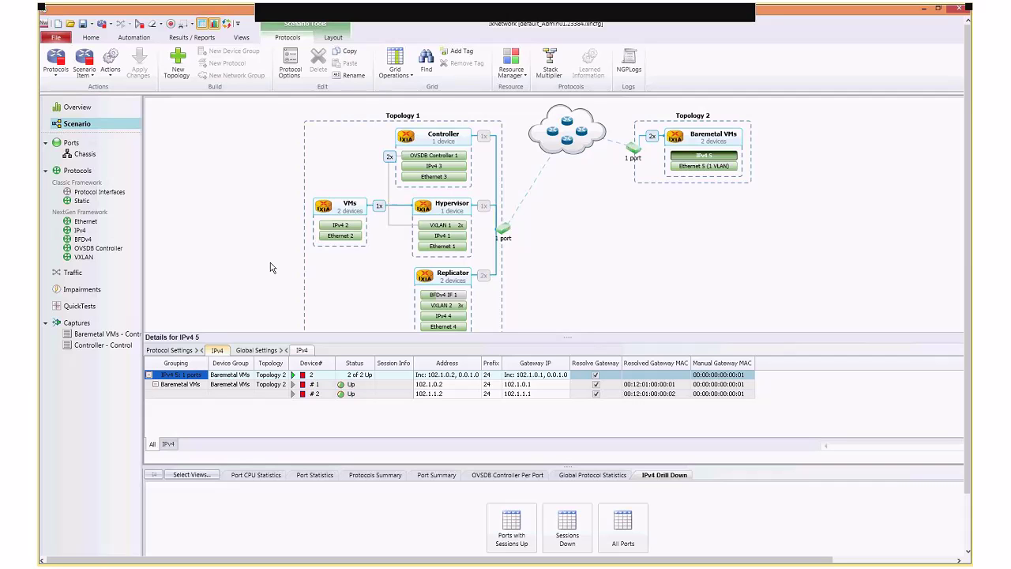
Step: Stop the control capture and open the Controller port's captured packets in Wireshark
click(116, 346)
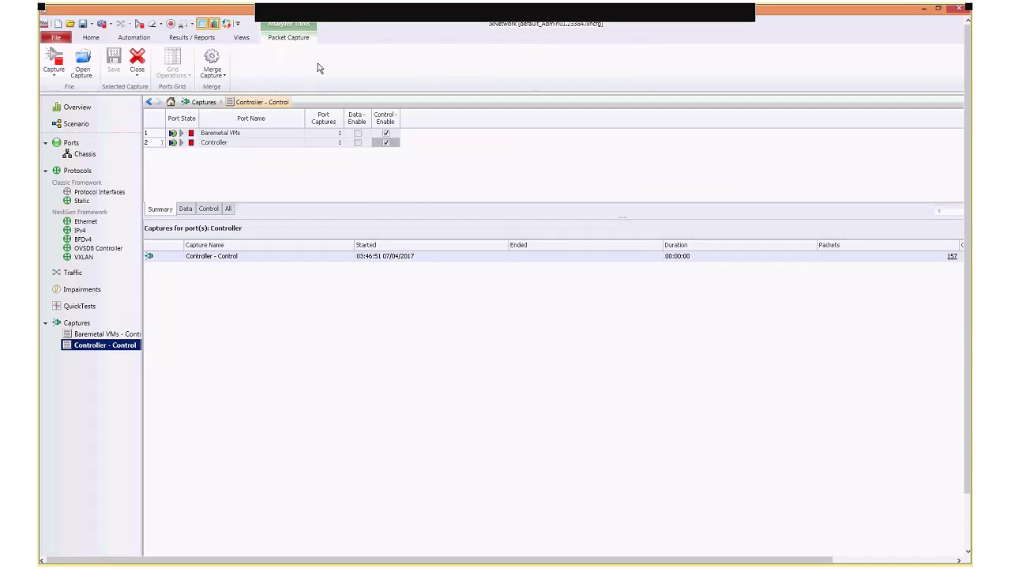
click(139, 25)
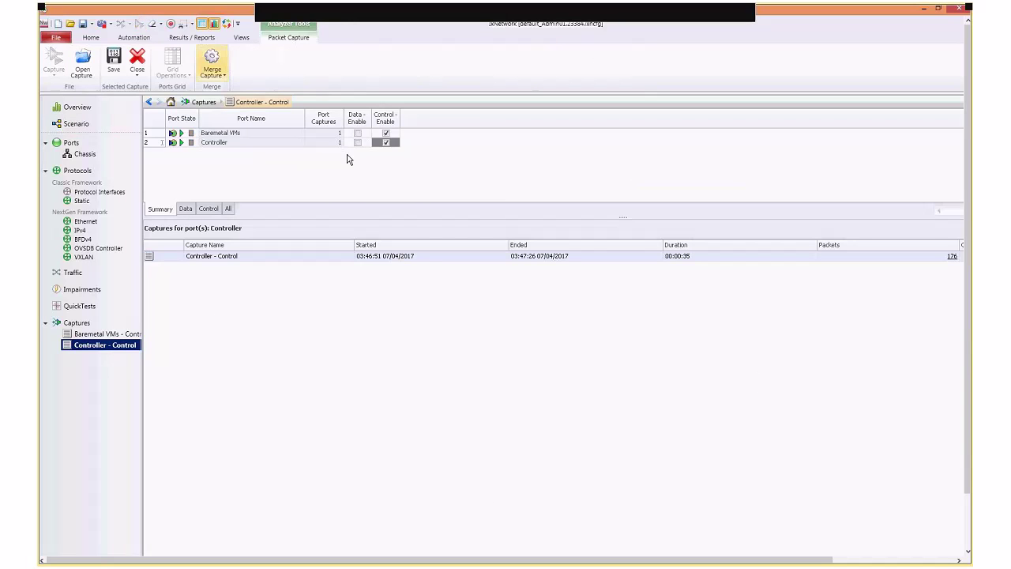
click(296, 144)
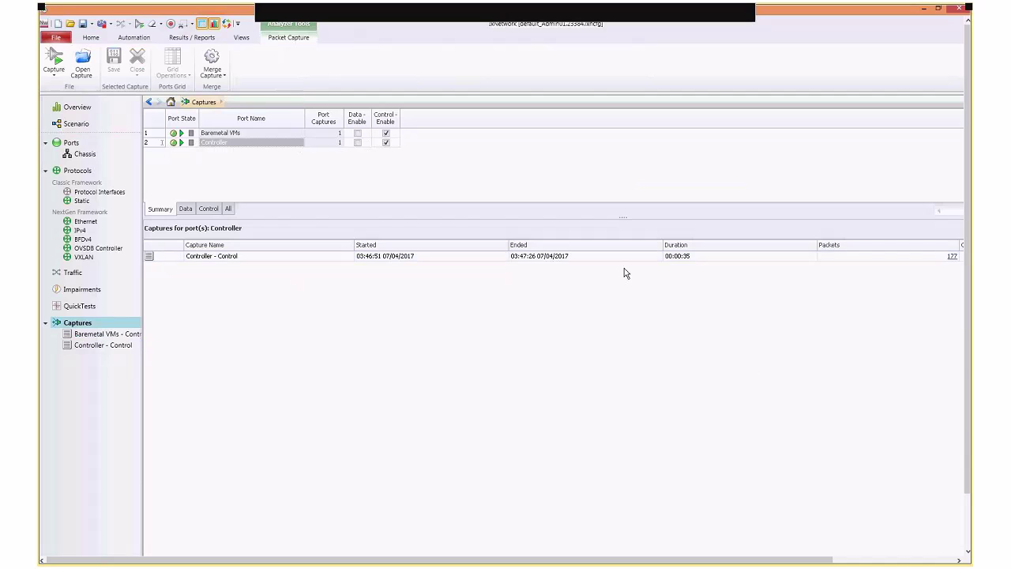
click(953, 256)
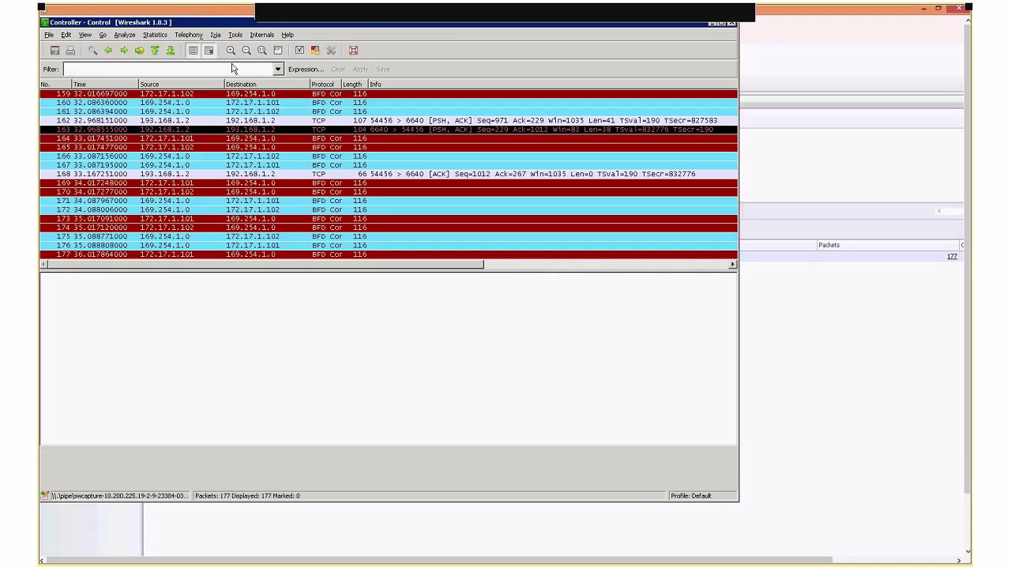
Step: Filter the Controller port's captured packets with the display filter arp
click(233, 69)
text(arp)
key(Return)
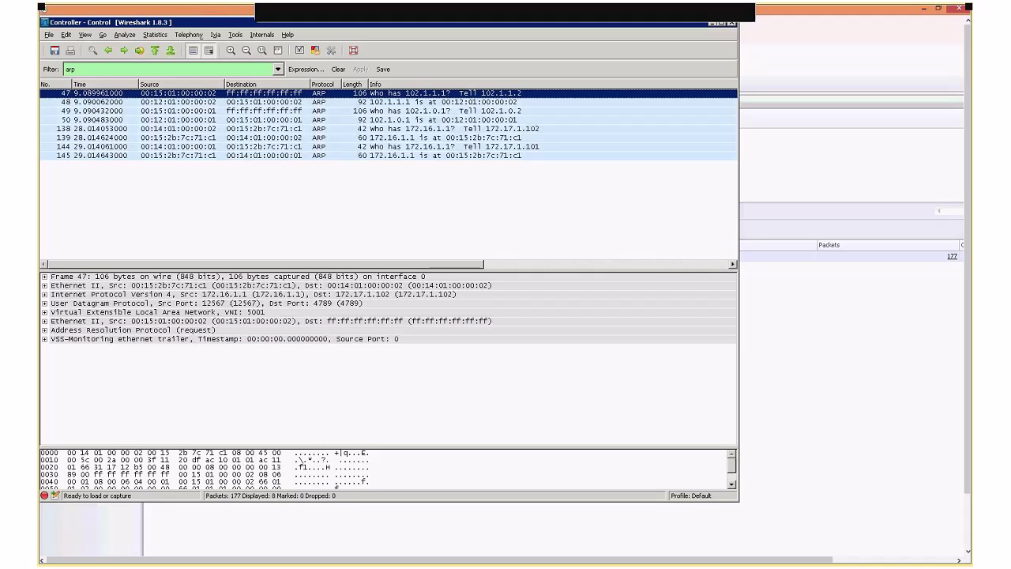
Step: Examine the VXLAN-encapsulated ARP requests and replies for gateways 102.1.0.1 and 102.1.1.1, and close the Wireshark capture
click(390, 110)
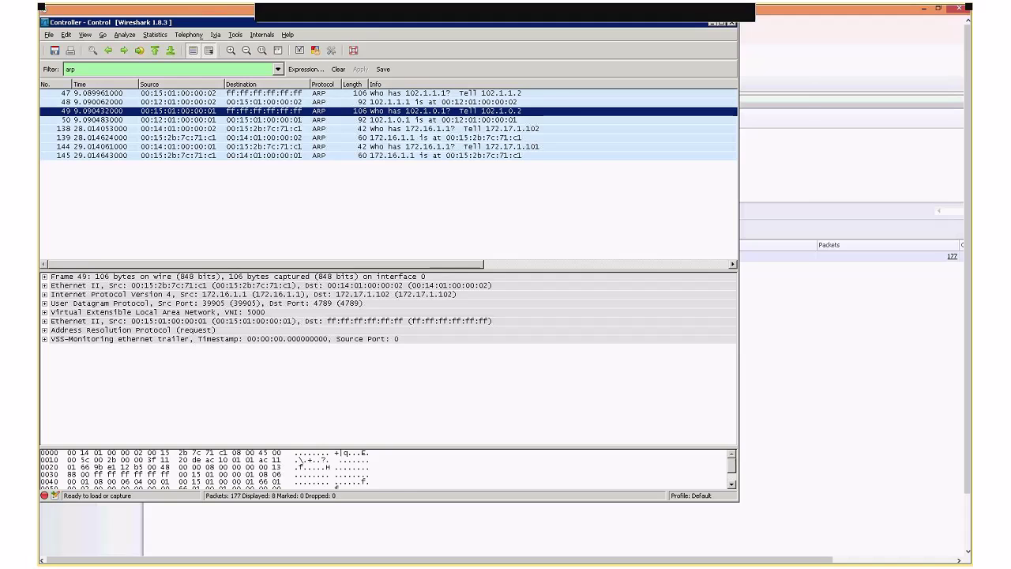
drag(379, 23, 445, 49)
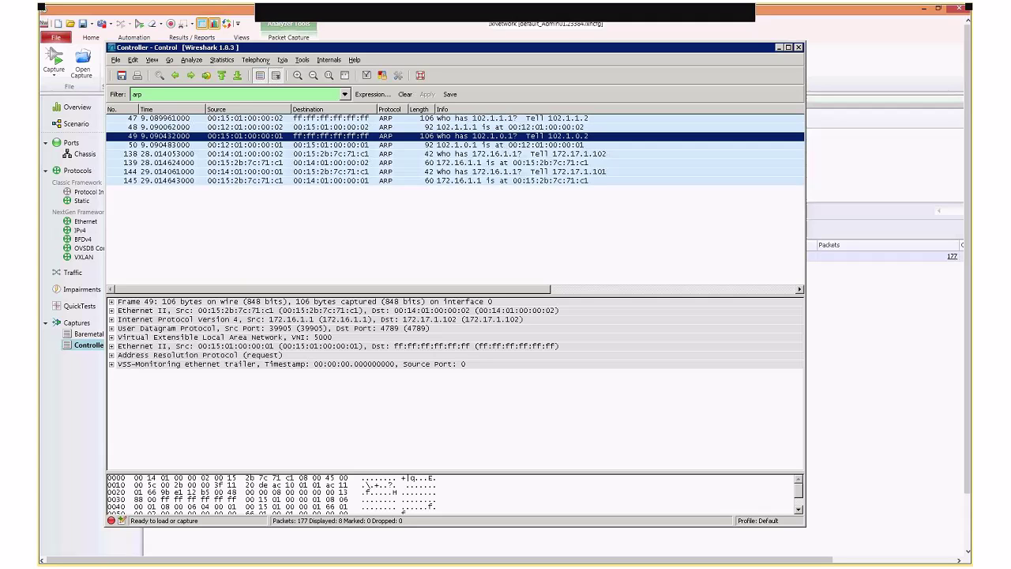
click(455, 146)
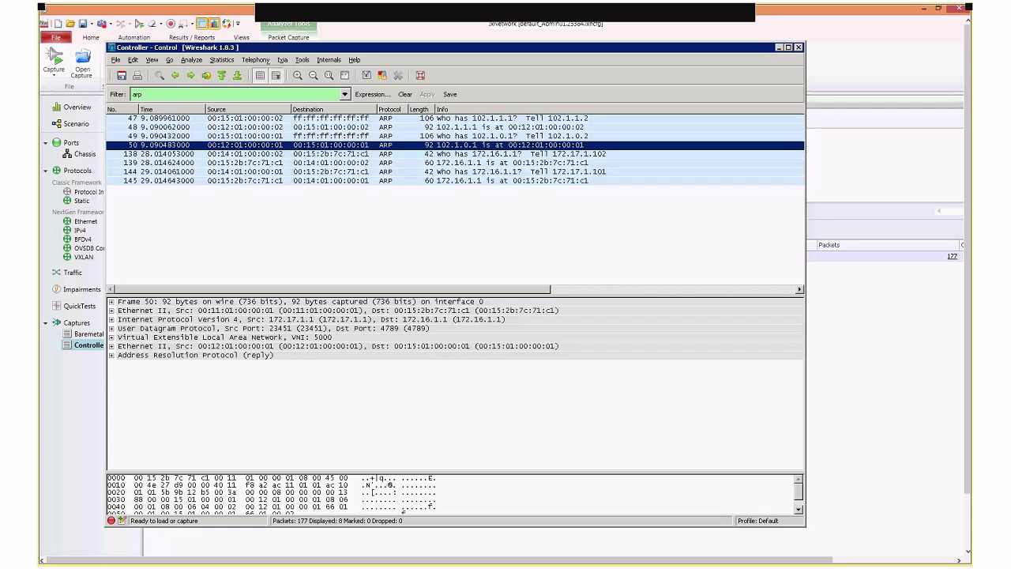
click(474, 119)
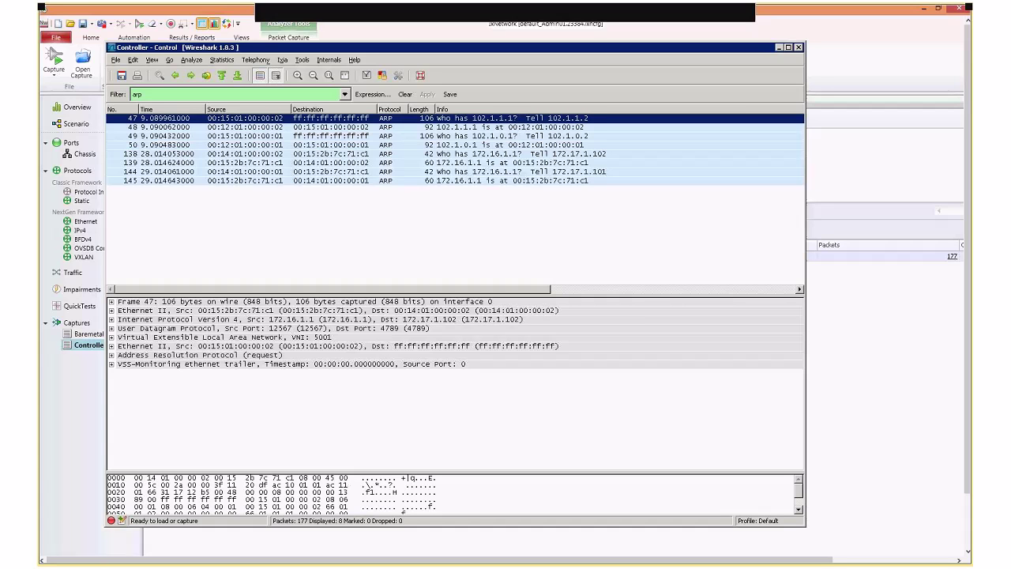
click(455, 127)
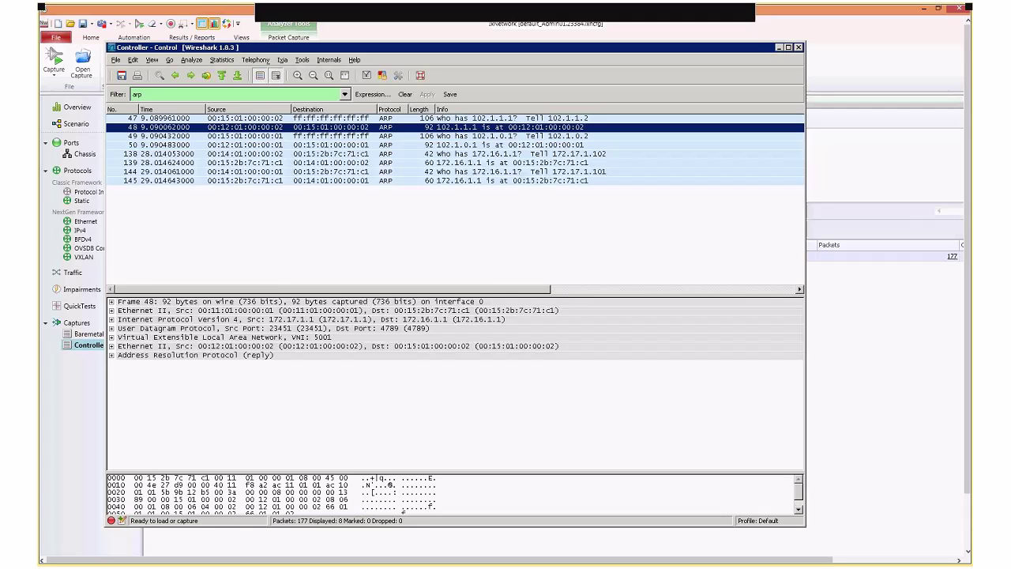
key(alt+F4)
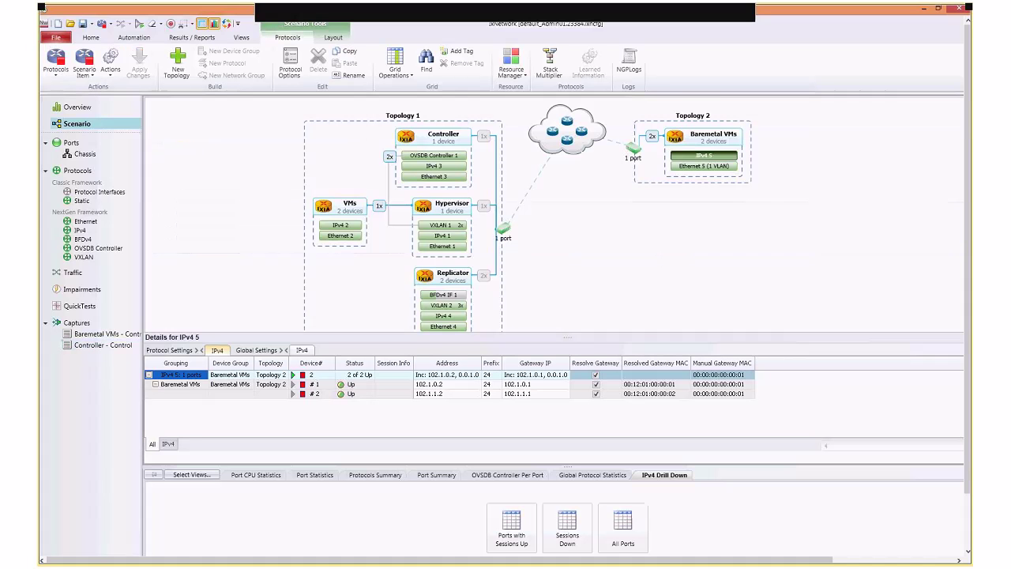
Step: Check the OVSDB controller's binding status and per-port statistics, and the session states of the Replicator's BFDv4 interface
click(433, 154)
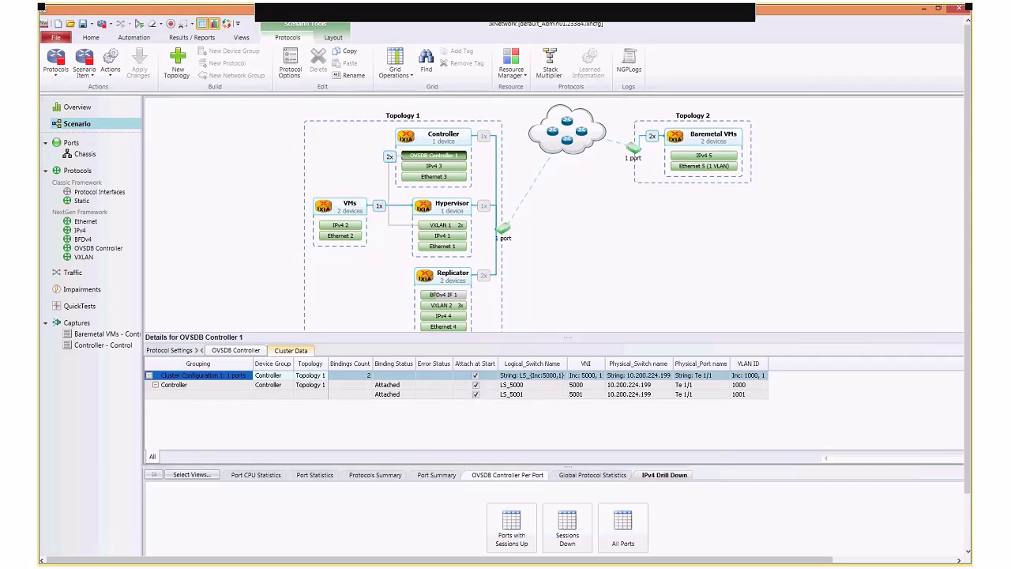
click(507, 475)
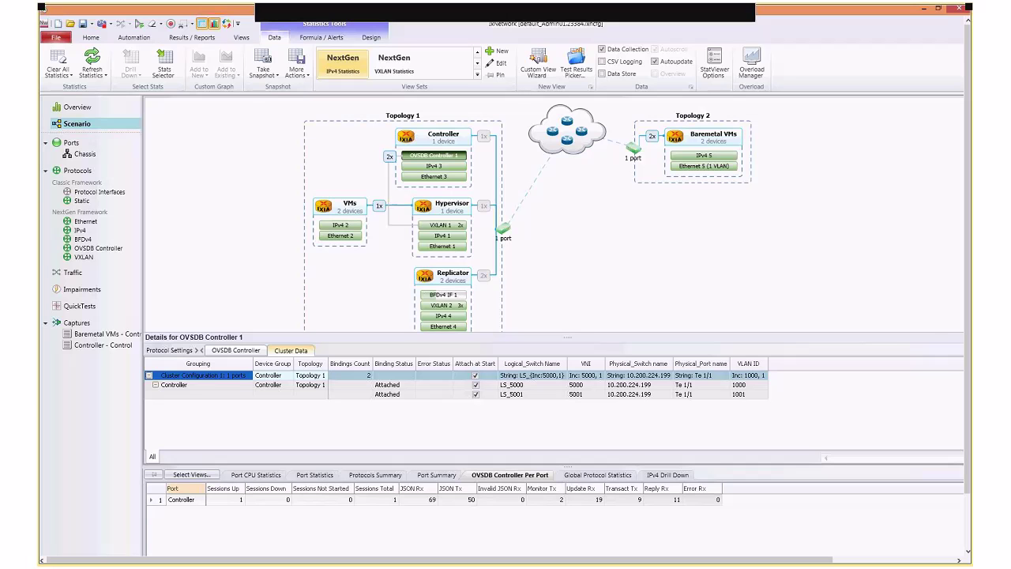
click(443, 294)
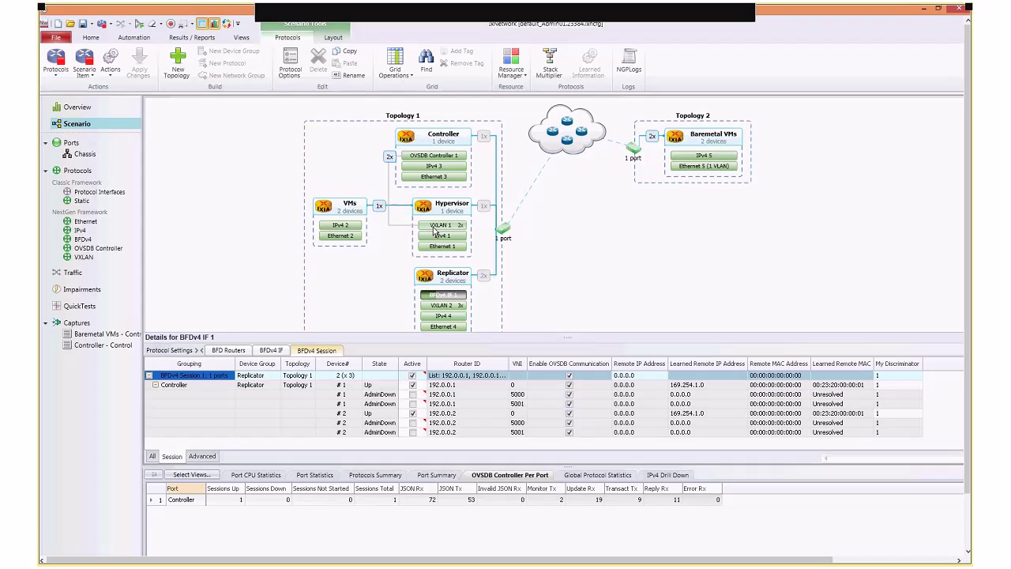
Step: Retrieve and review the VXLAN learned information for VNI 5000 on the Hypervisor's VXLAN 1, and close the results
click(434, 228)
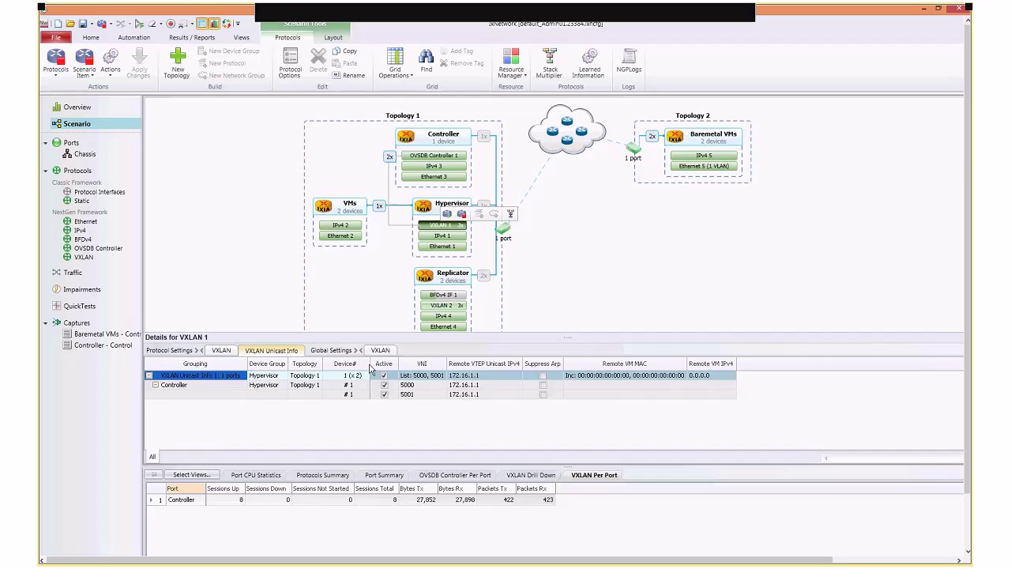
click(347, 385)
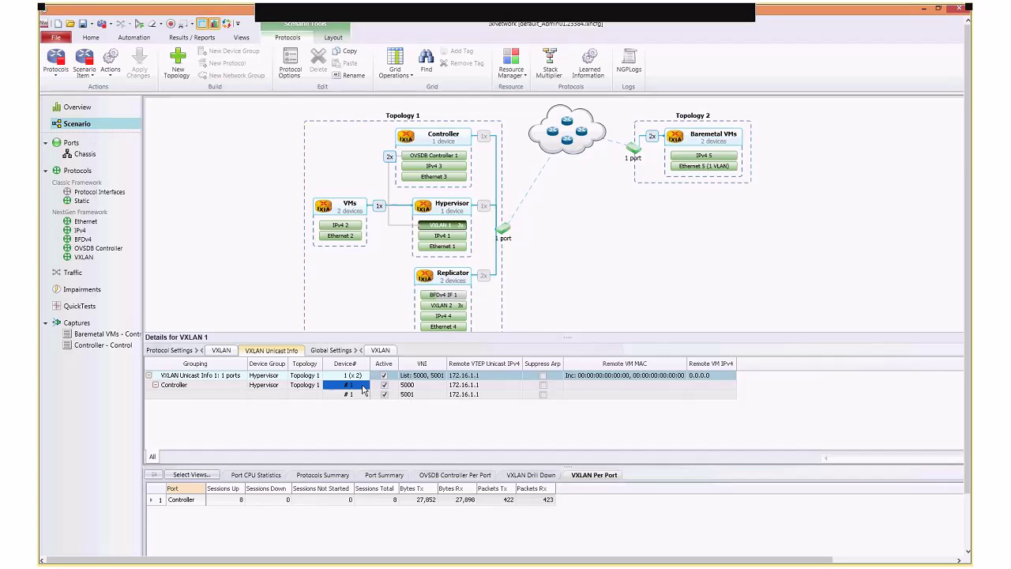
right_click(364, 389)
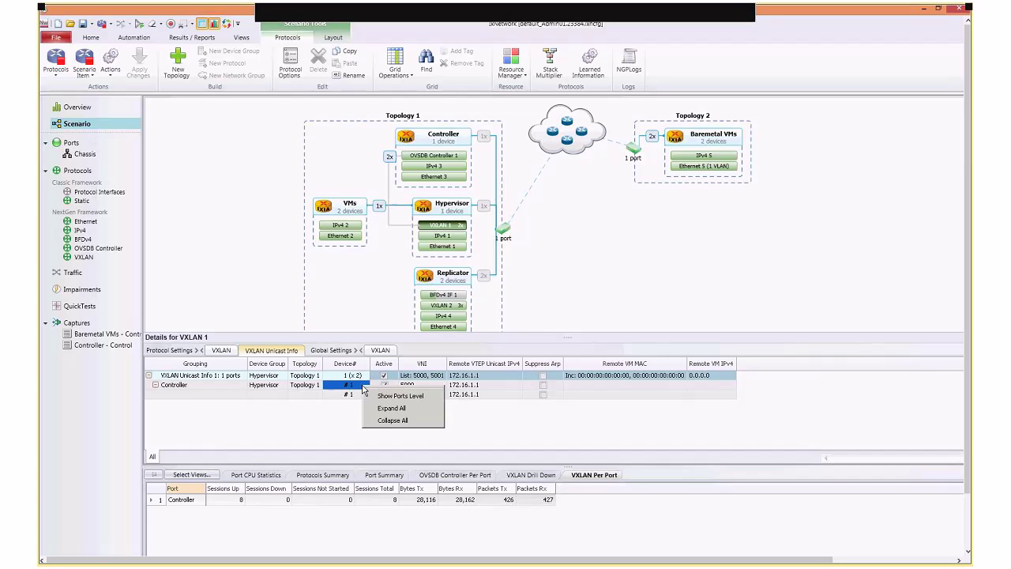
click(225, 356)
click(224, 353)
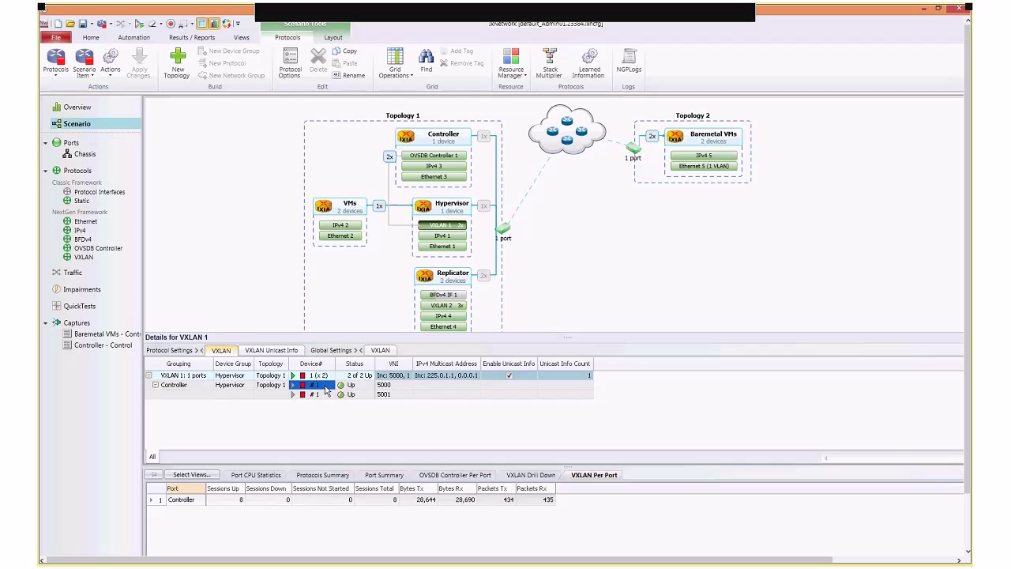
right_click(326, 389)
click(371, 442)
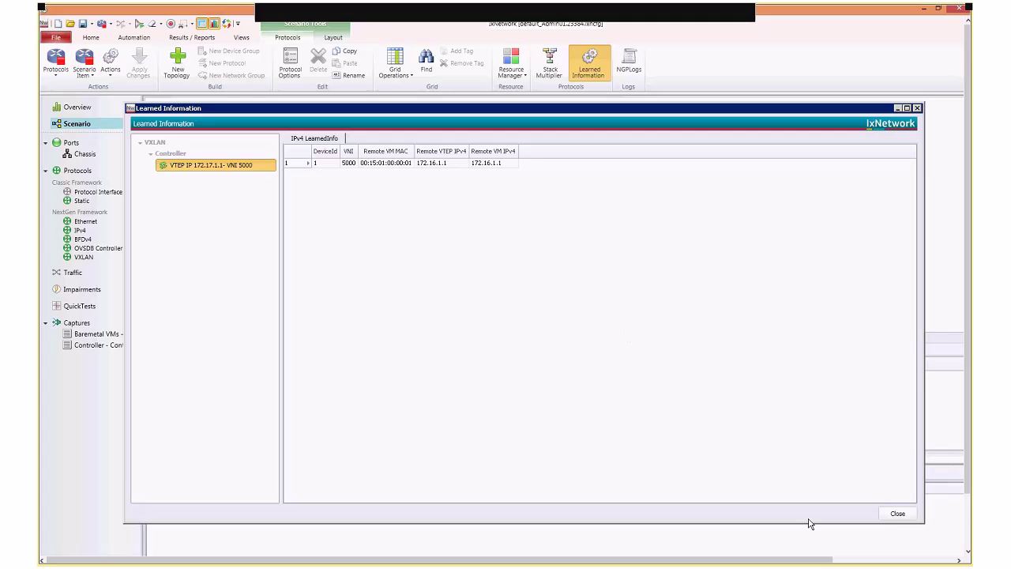
click(897, 515)
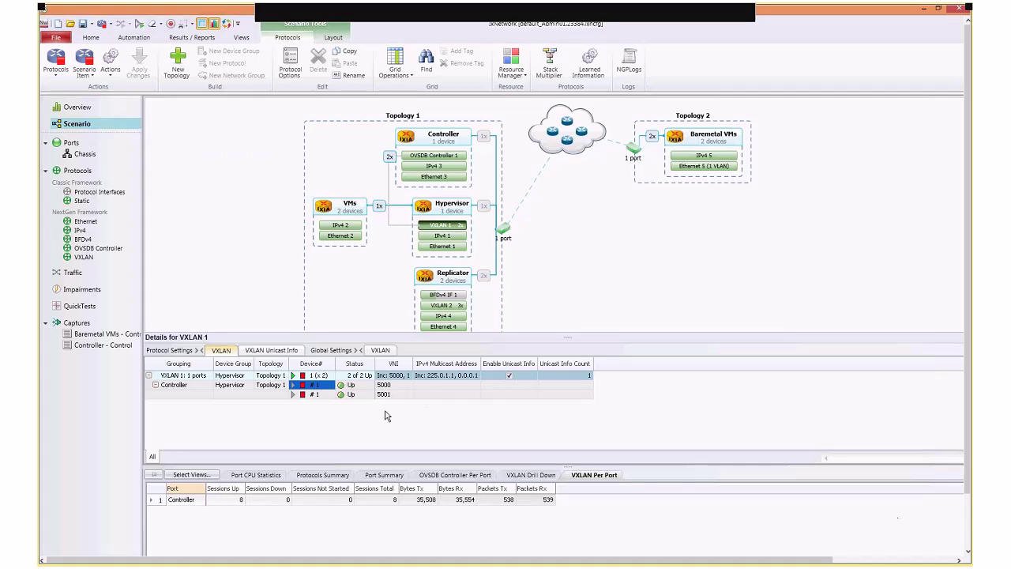
Step: Retrieve and review the VXLAN learned information for VNI 5001 on the Hypervisor's VXLAN 1, and close the results
click(393, 395)
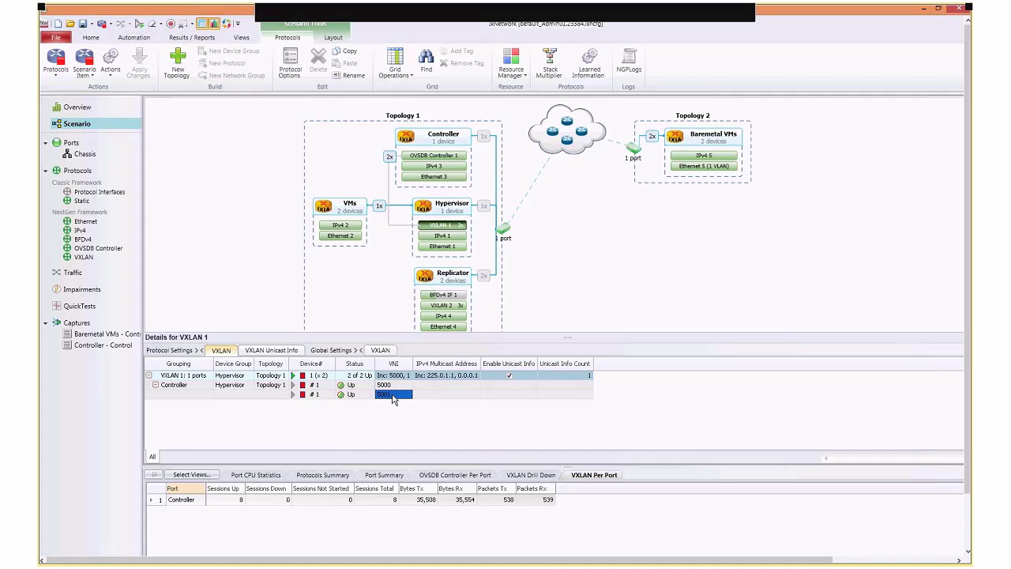
right_click(392, 399)
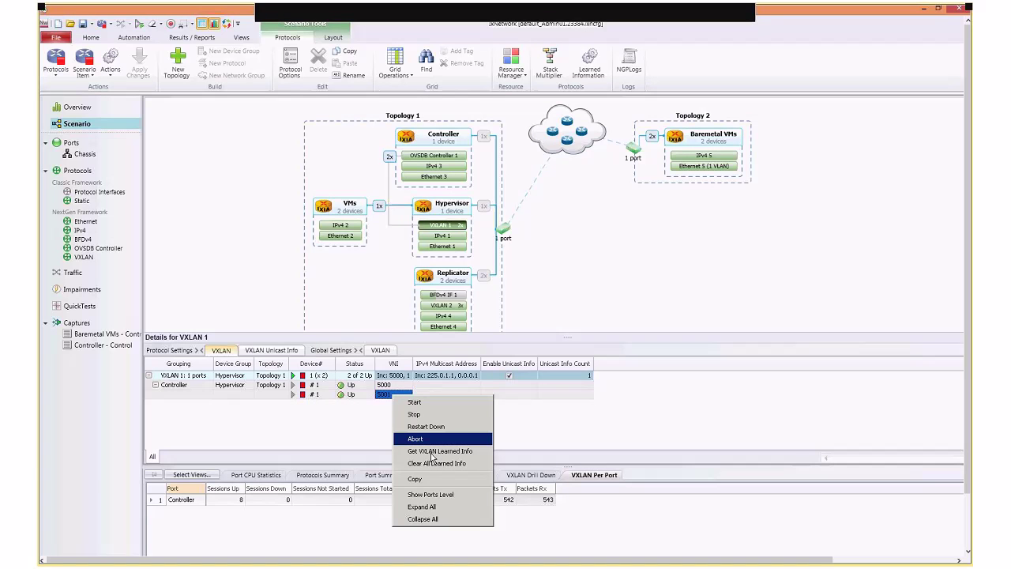
click(431, 458)
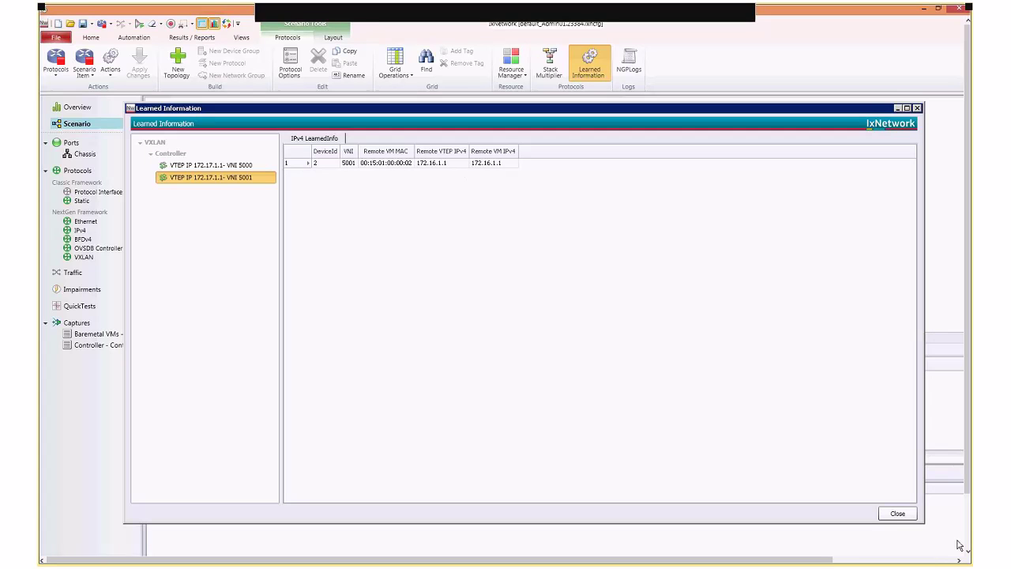
click(894, 515)
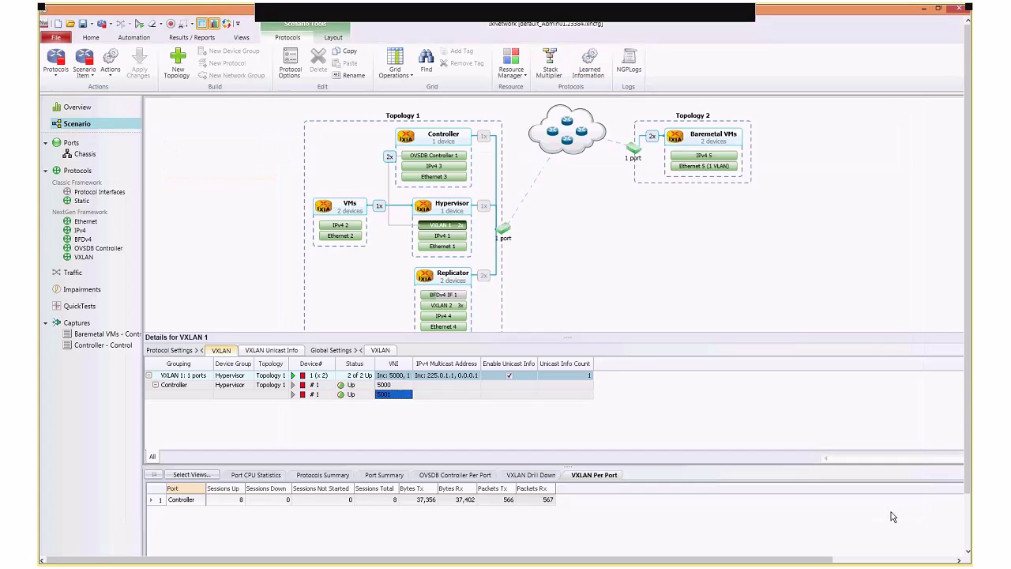